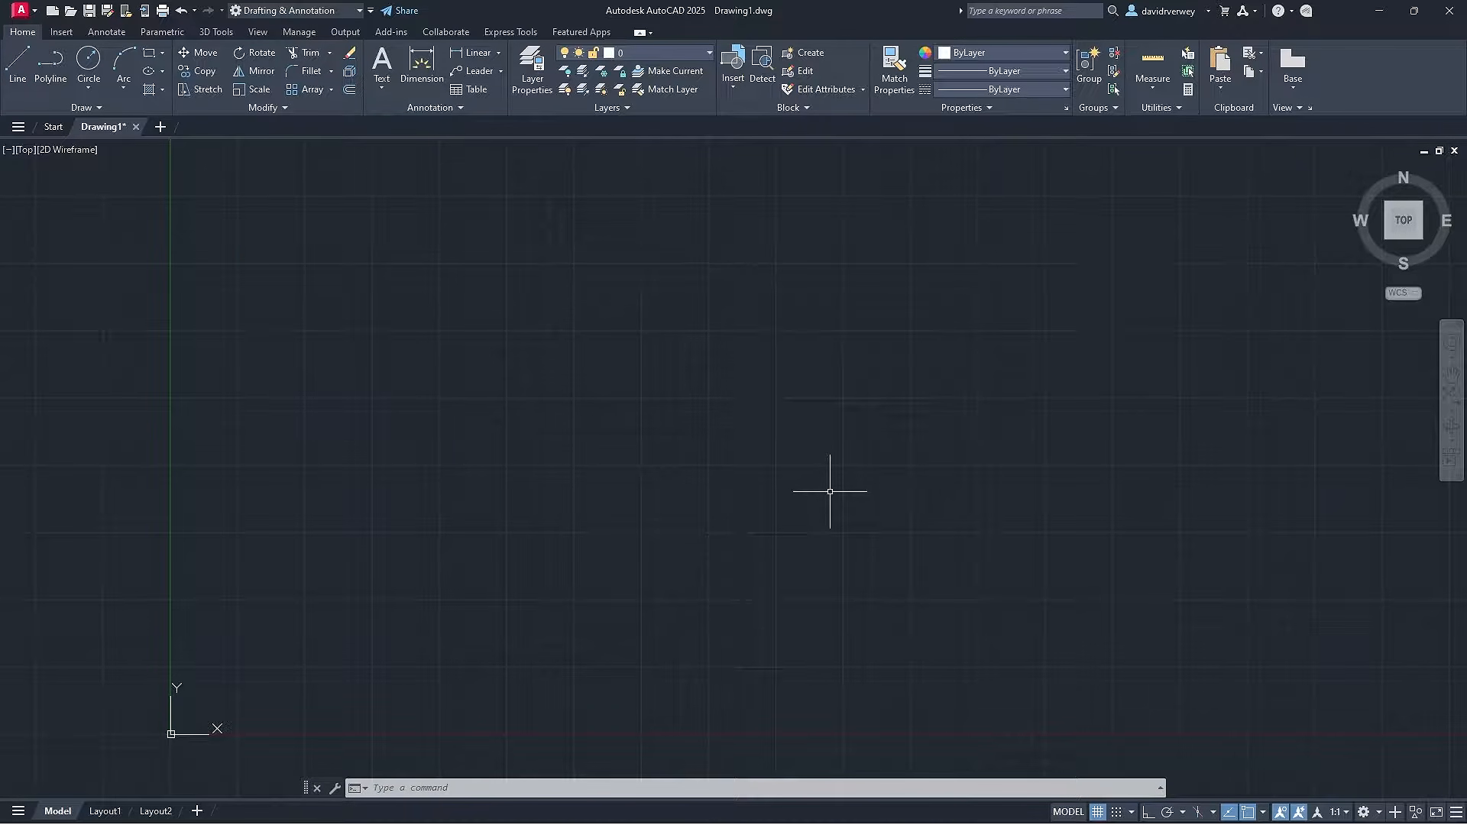
Check that the 3D Tools ribbon tab is enabled for display and bring up its modeling tools.
{"action": "key", "text": "F5"}
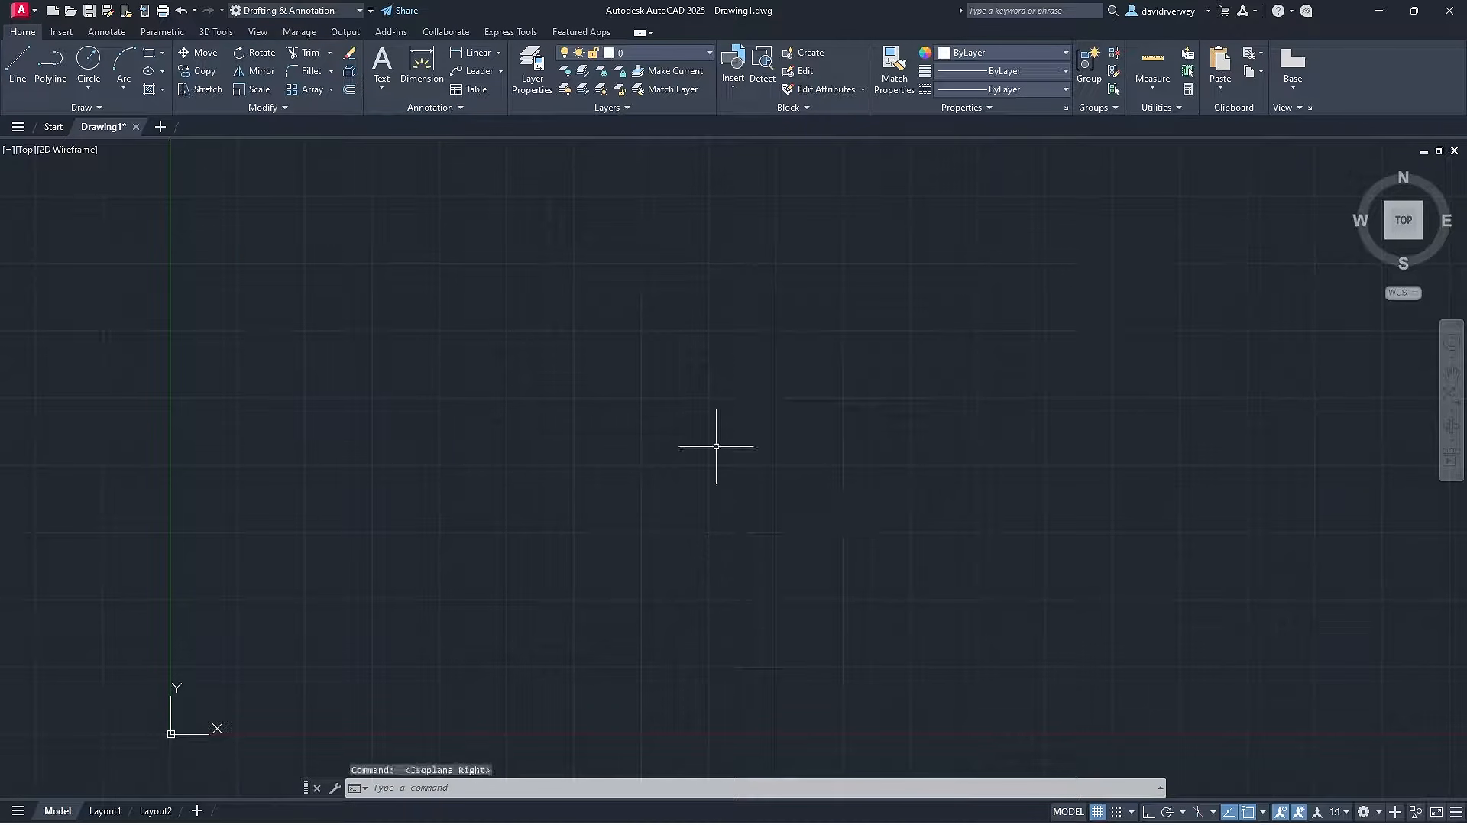
{"action": "right_click", "coordinate": [672, 30]}
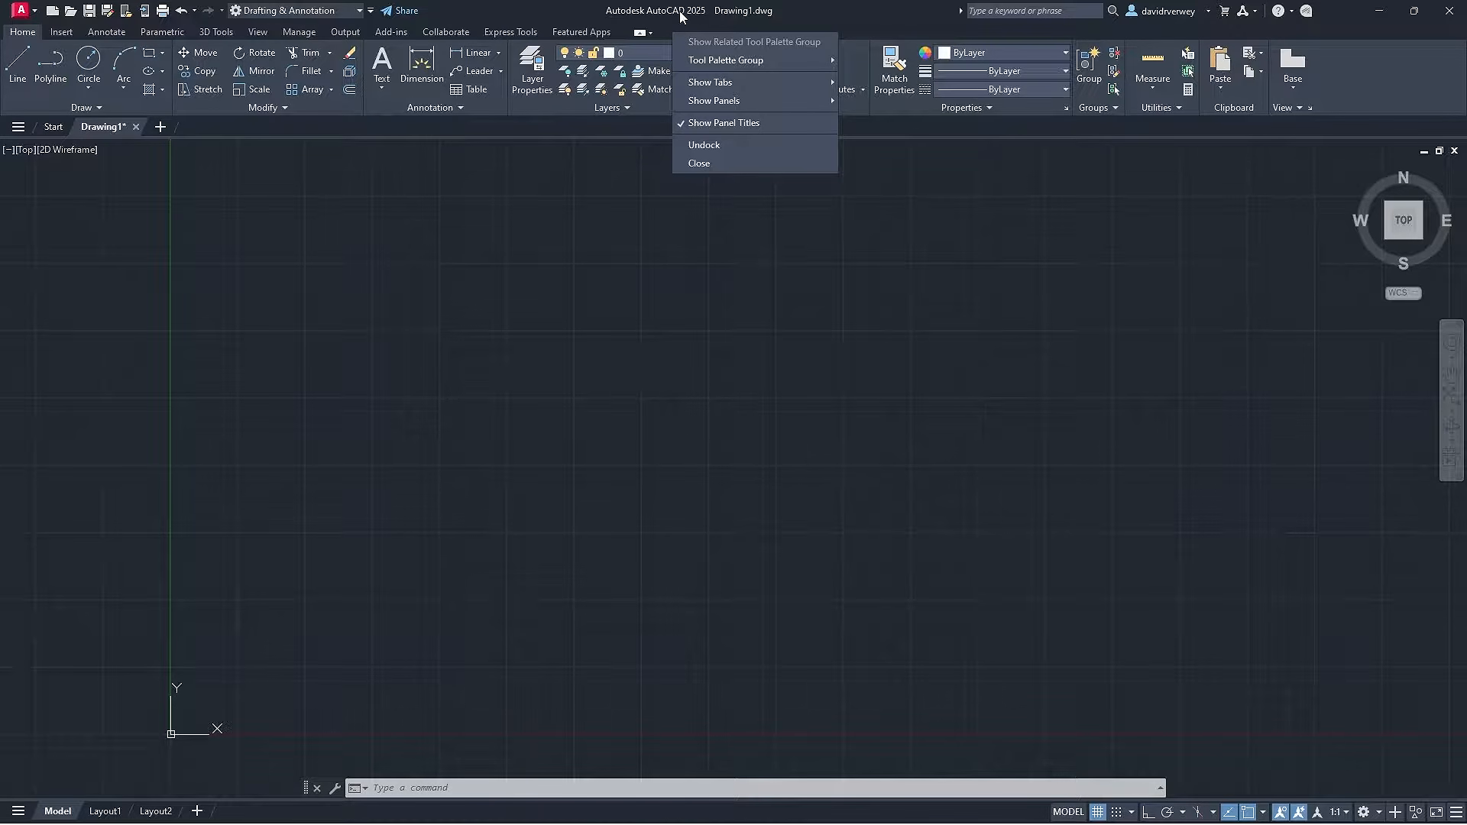
{"action": "mouse_move", "coordinate": [757, 107]}
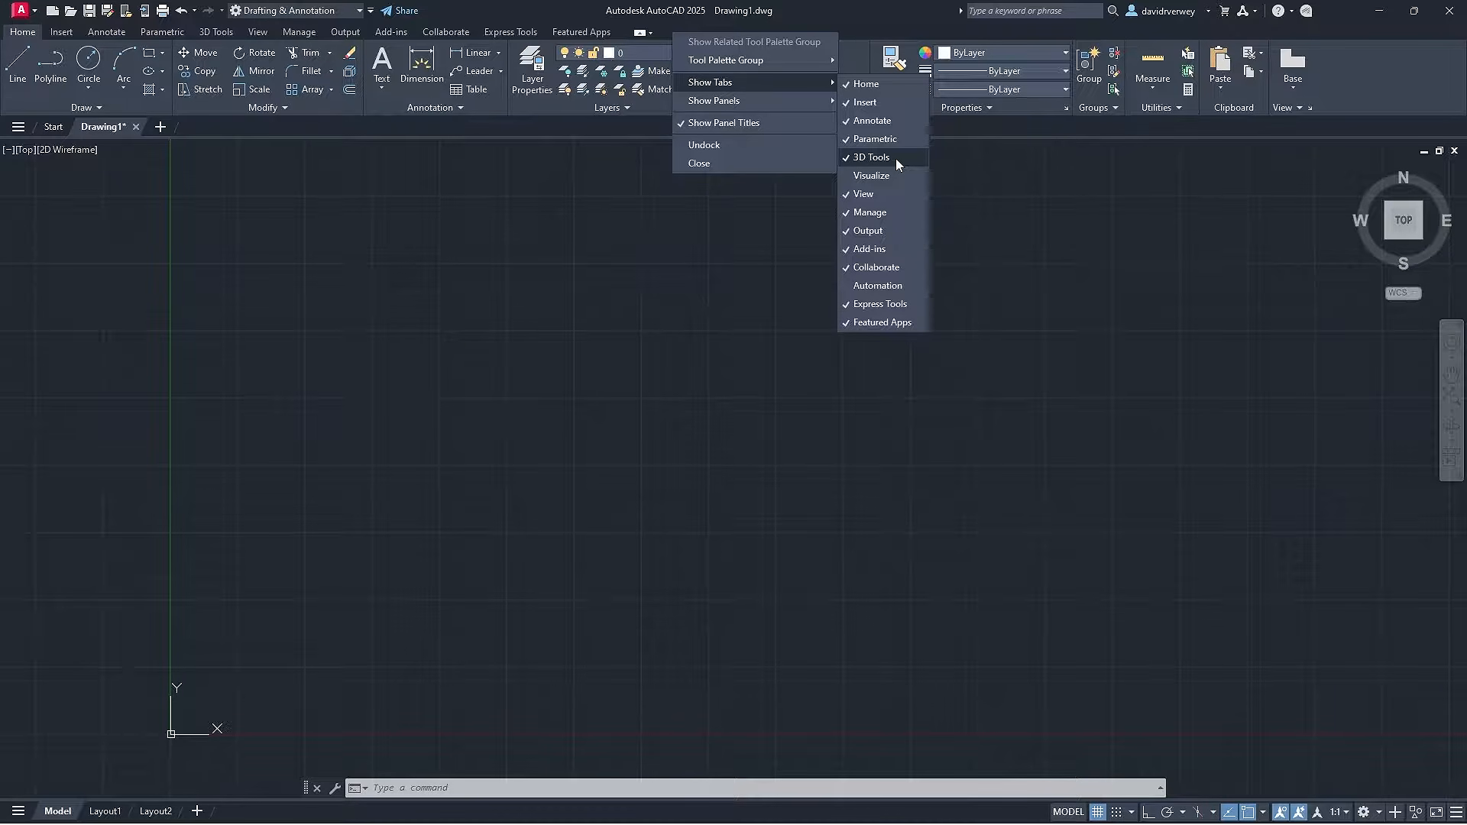
{"action": "left_click", "coordinate": [760, 249]}
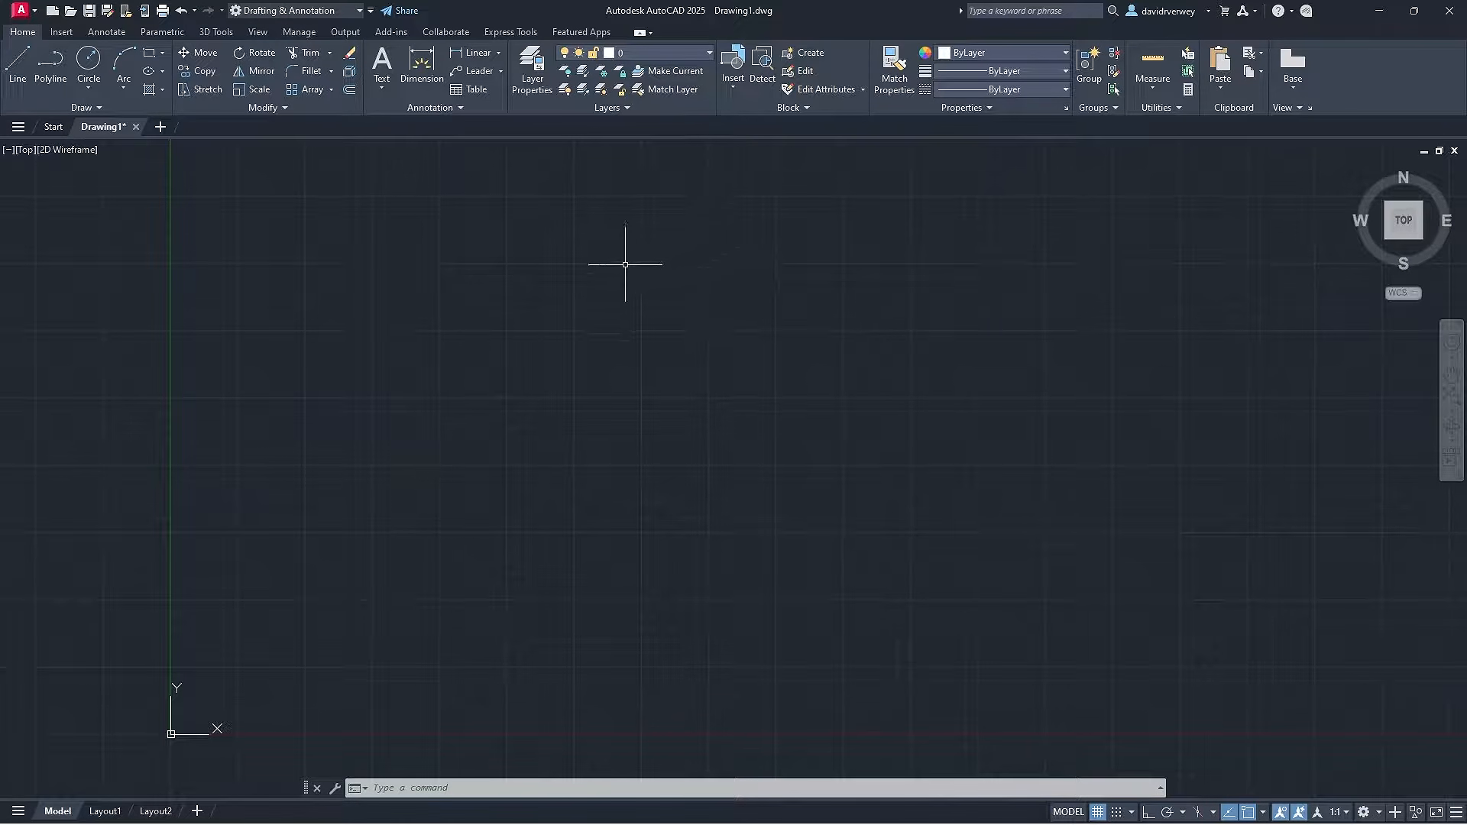
{"action": "left_click", "coordinate": [215, 31]}
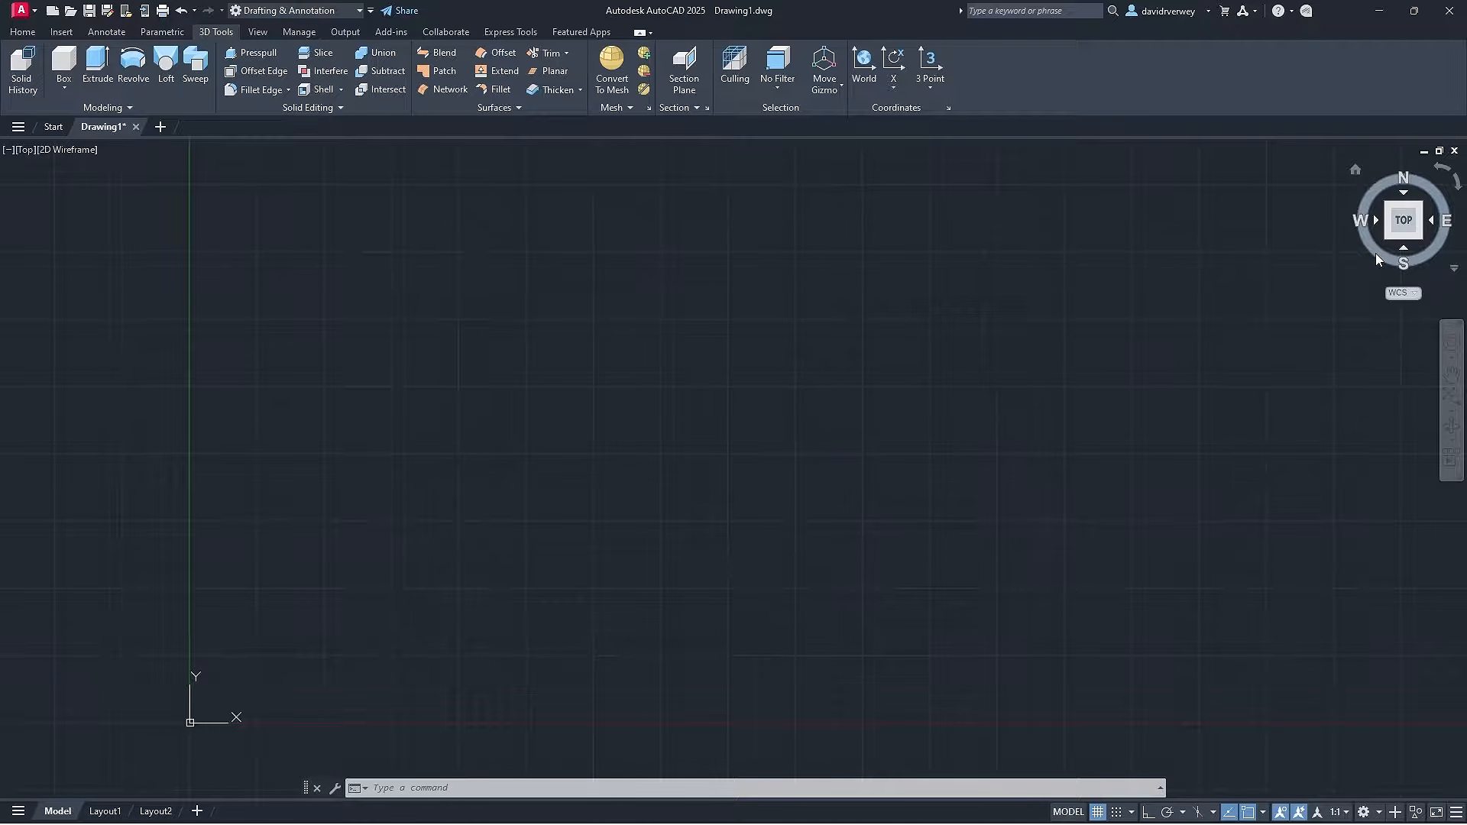
Rotate the empty drawing's top view in 90-degree turns until north points up again.
{"action": "left_click", "coordinate": [1438, 176]}
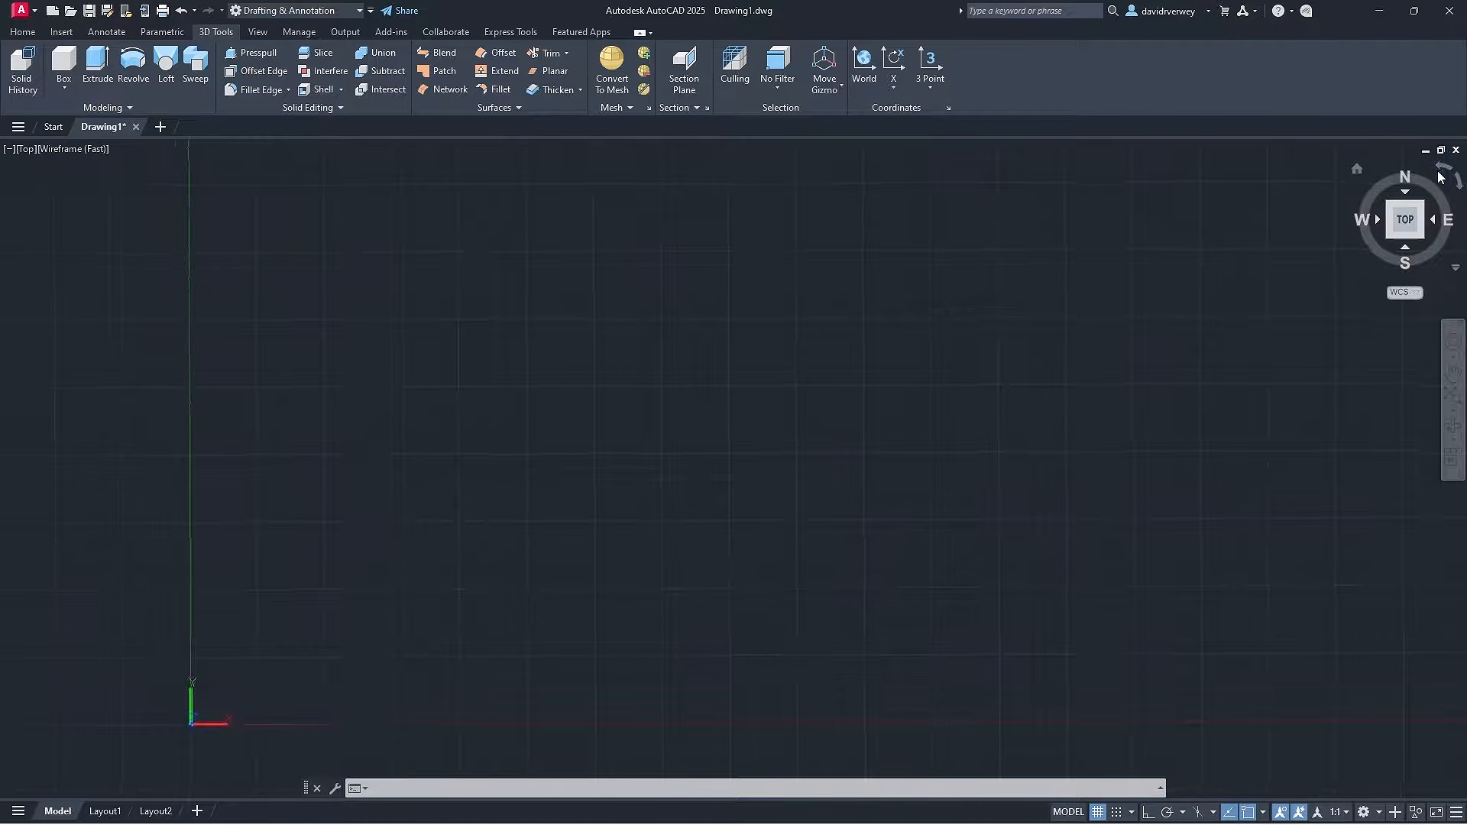
{"action": "left_click", "coordinate": [1439, 174]}
{"action": "left_click", "coordinate": [1440, 172]}
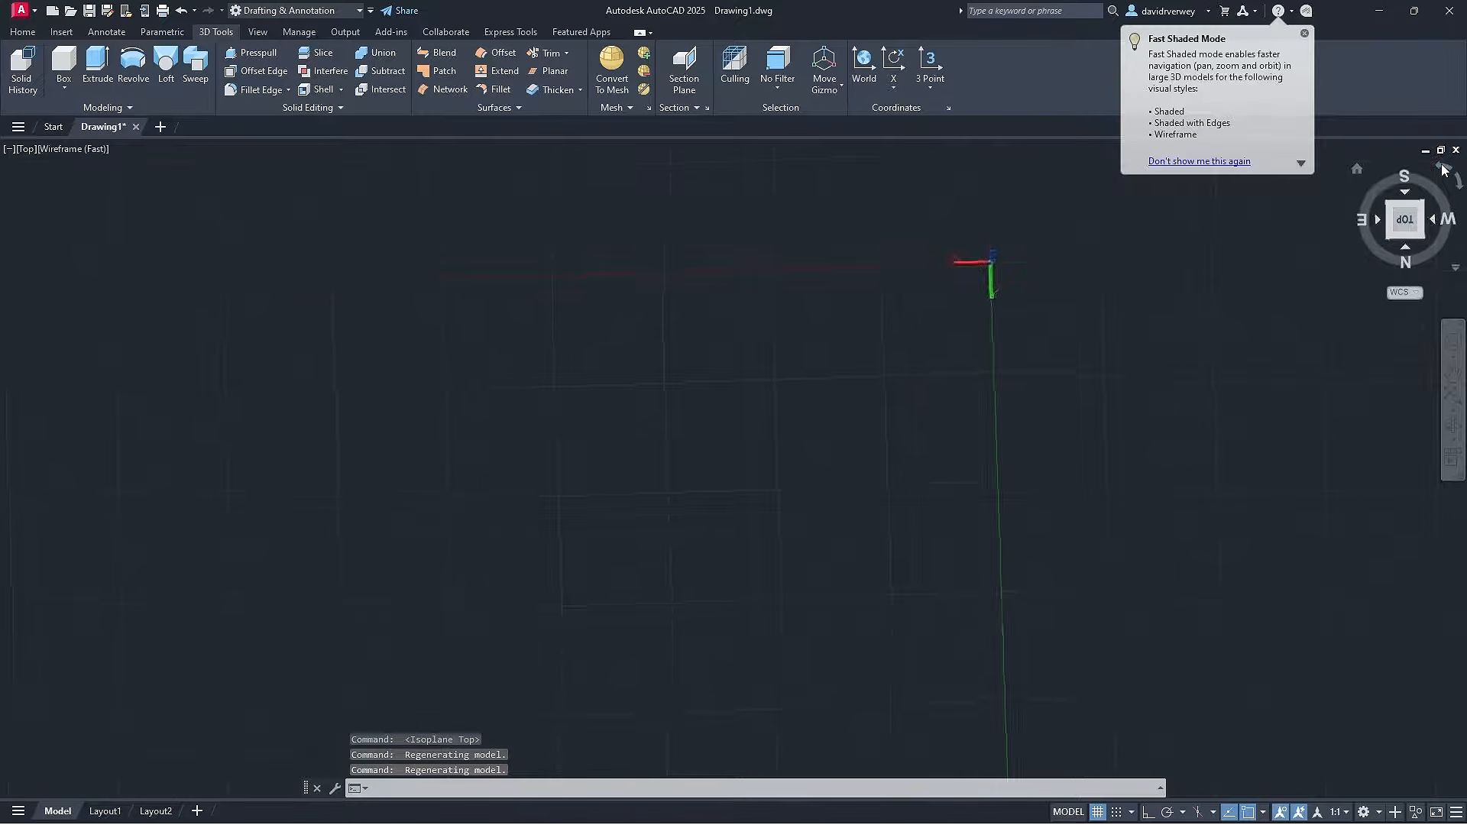
{"action": "left_click", "coordinate": [1443, 170]}
{"action": "left_click", "coordinate": [1443, 169]}
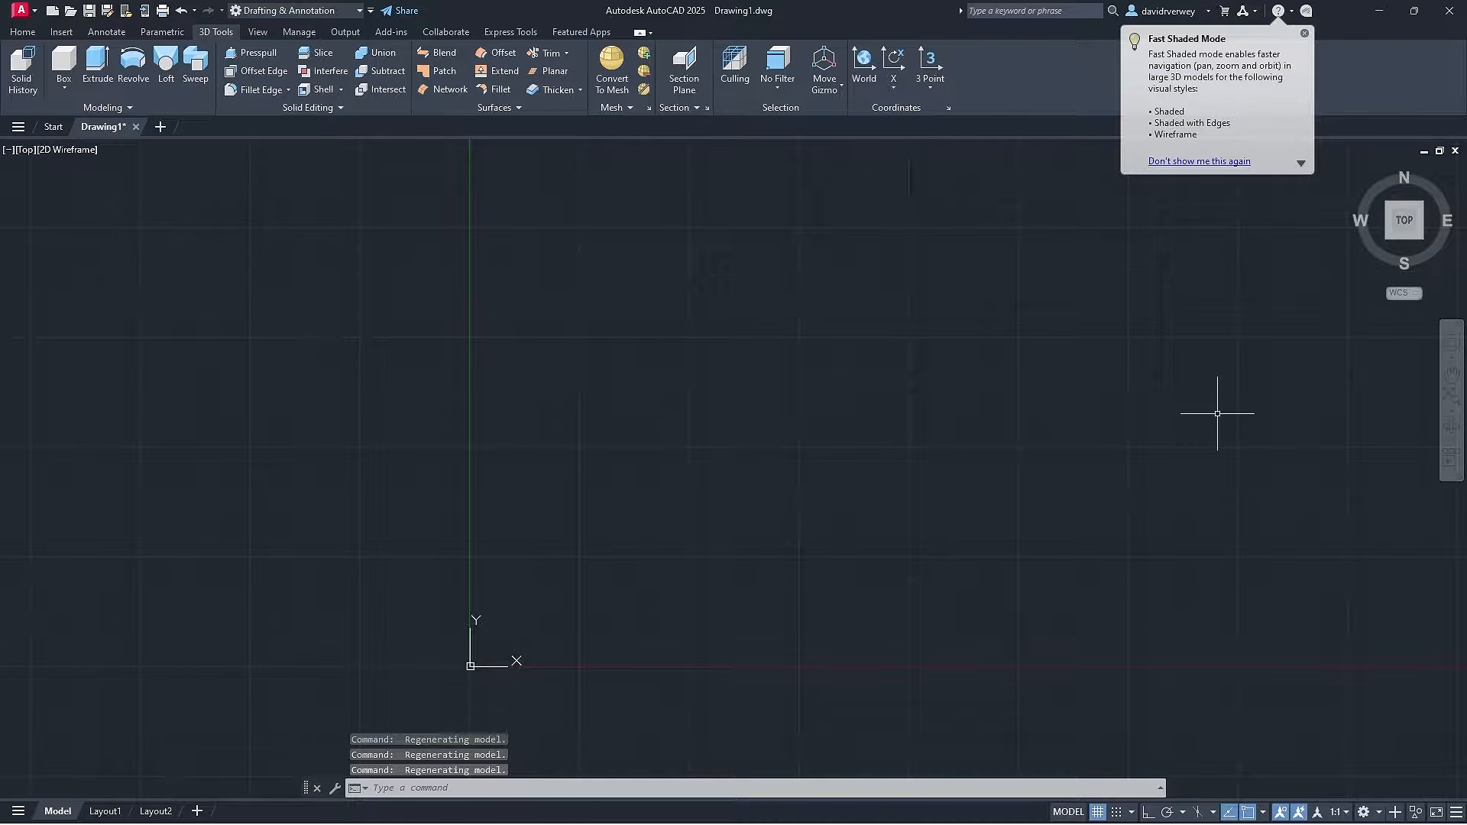
Set the view to SW Isometric, cycling through the other isometric corners.
{"action": "left_click", "coordinate": [1386, 239]}
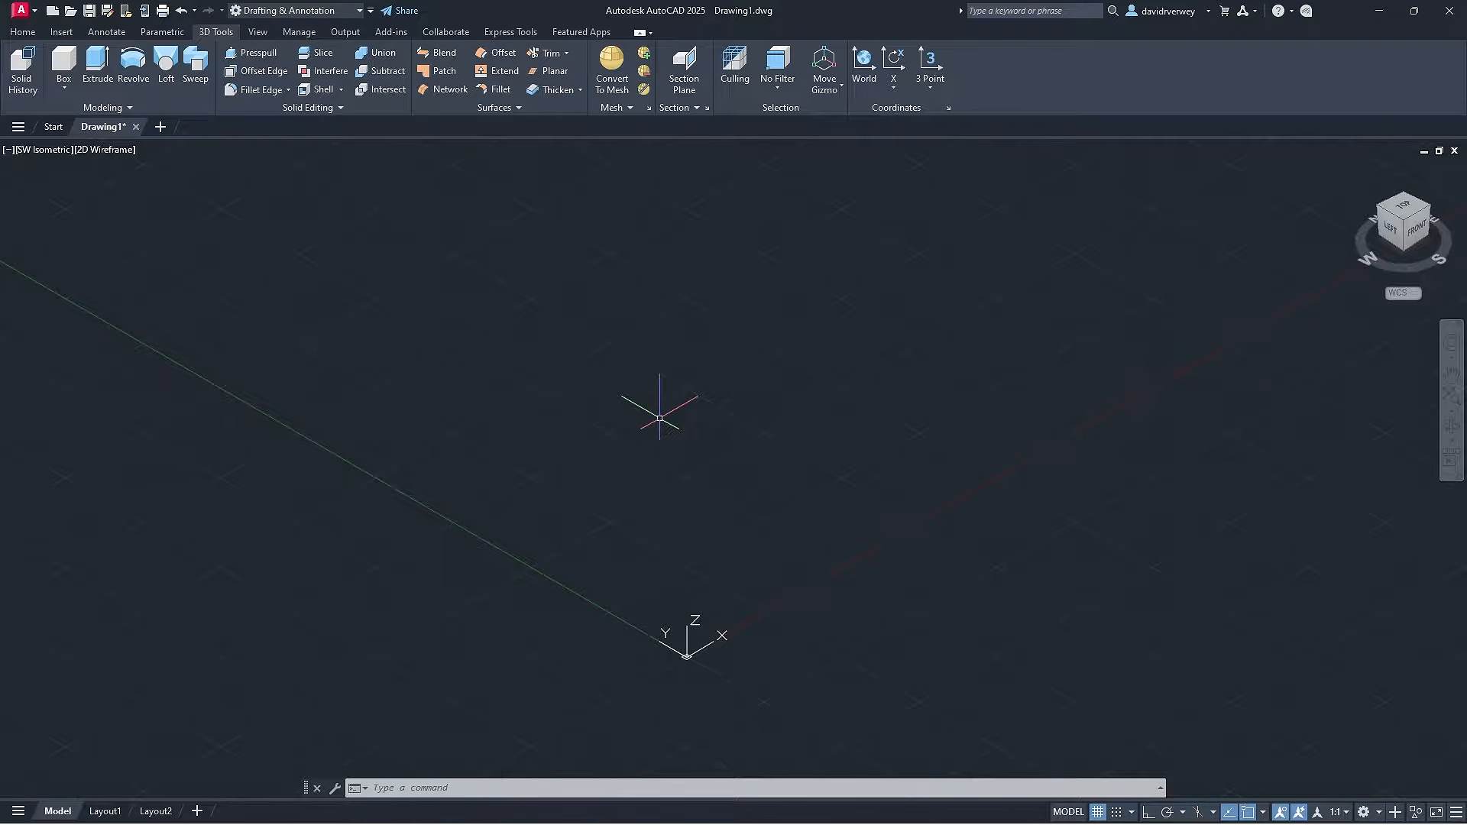
{"action": "left_click", "coordinate": [1426, 209]}
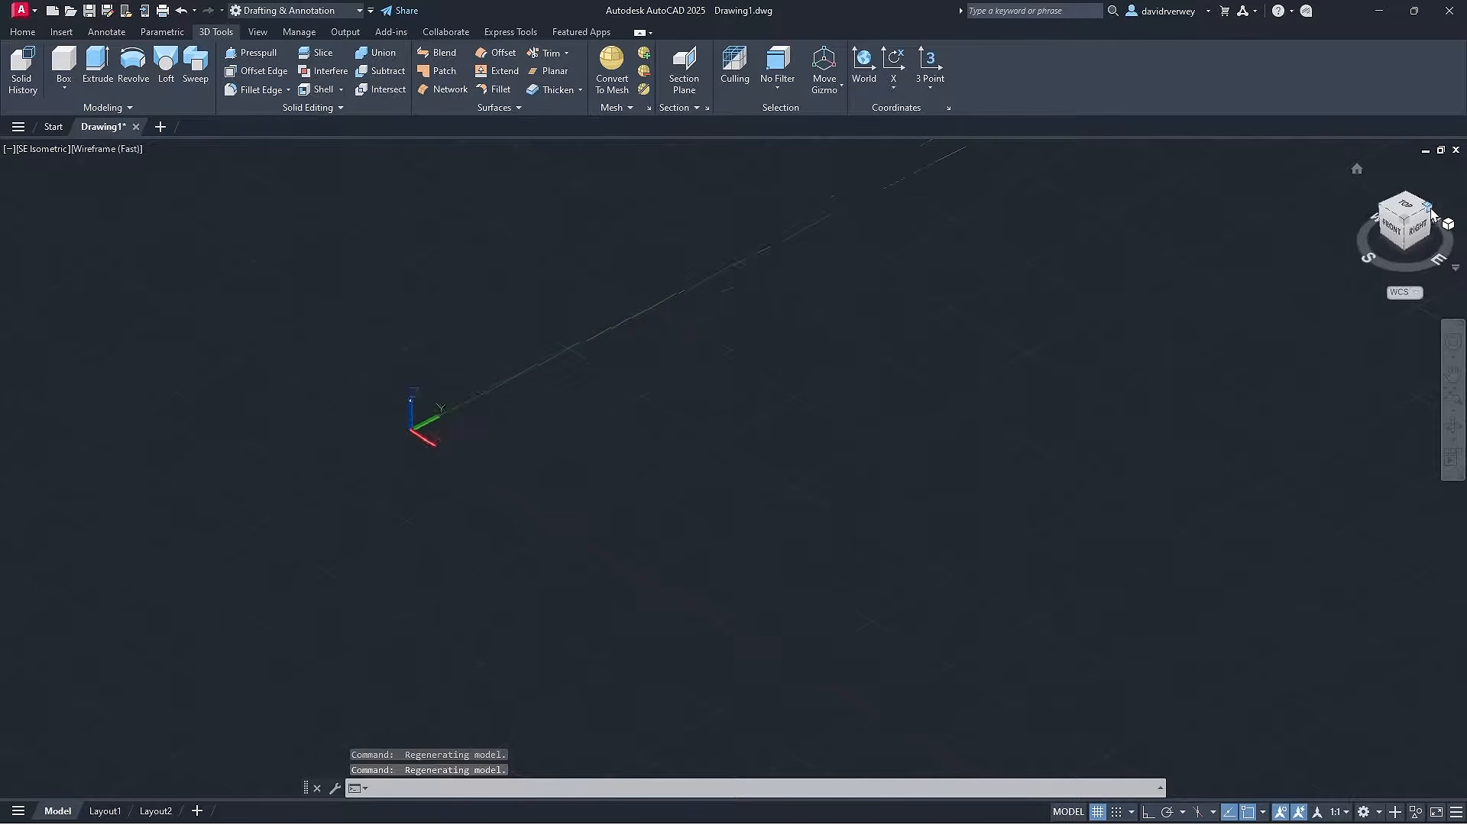
{"action": "left_click", "coordinate": [1427, 208]}
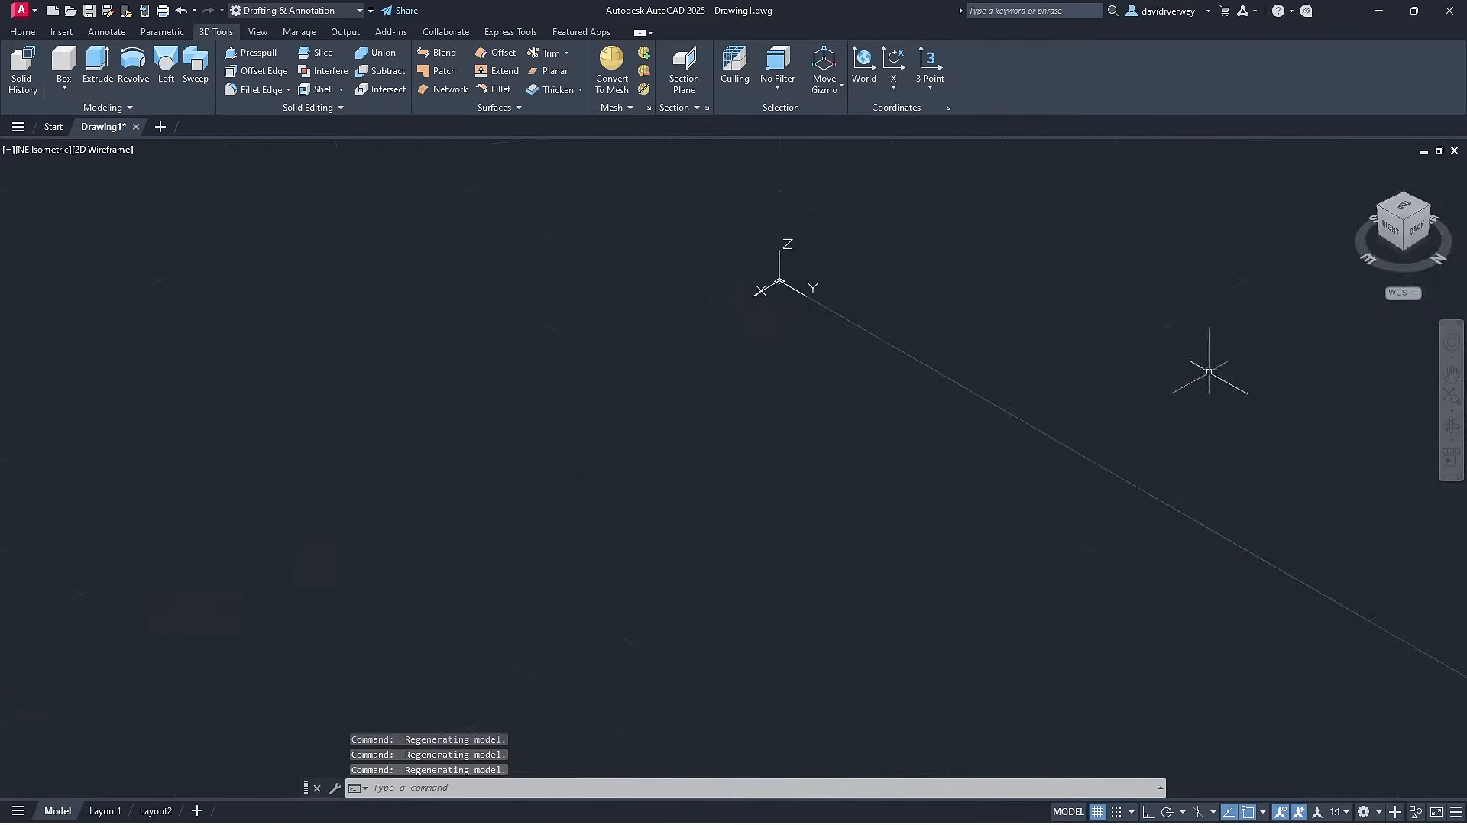
{"action": "left_click", "coordinate": [1425, 211]}
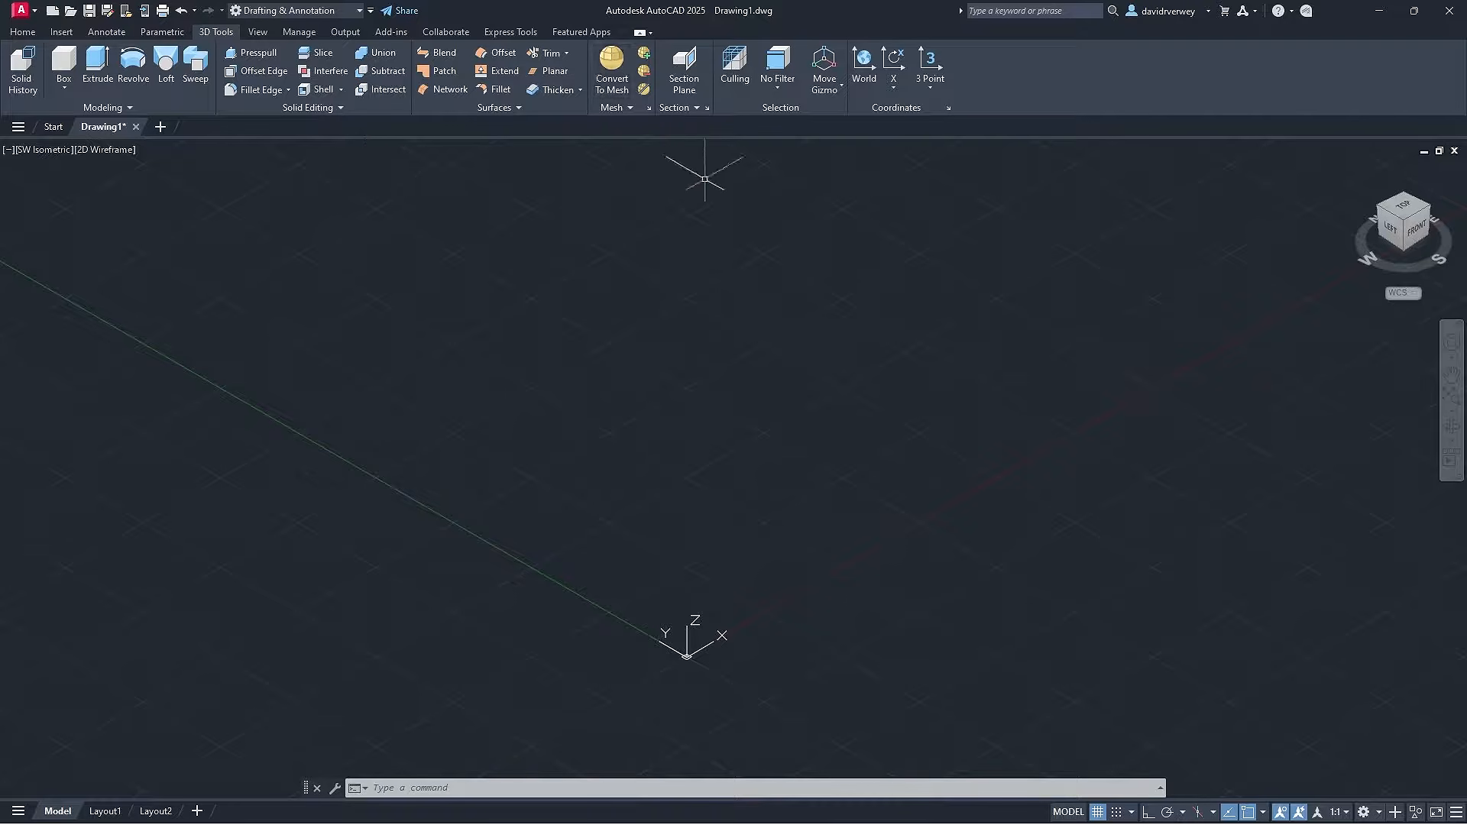
Create a solid box near the origin with a base about 2.38 by 2.38 units and a height of 0.5.
{"action": "left_click", "coordinate": [64, 86]}
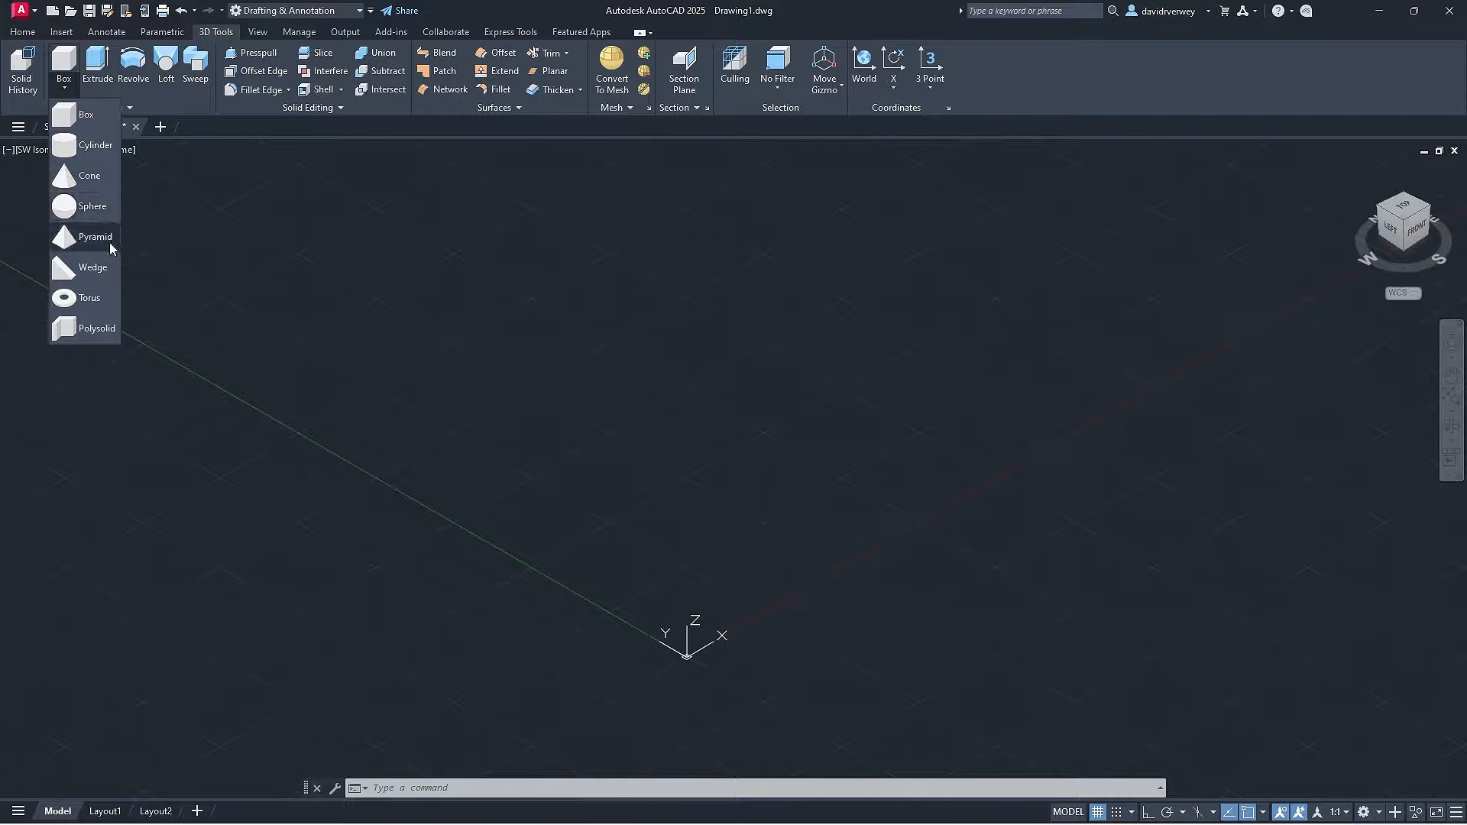
{"action": "left_click", "coordinate": [99, 120]}
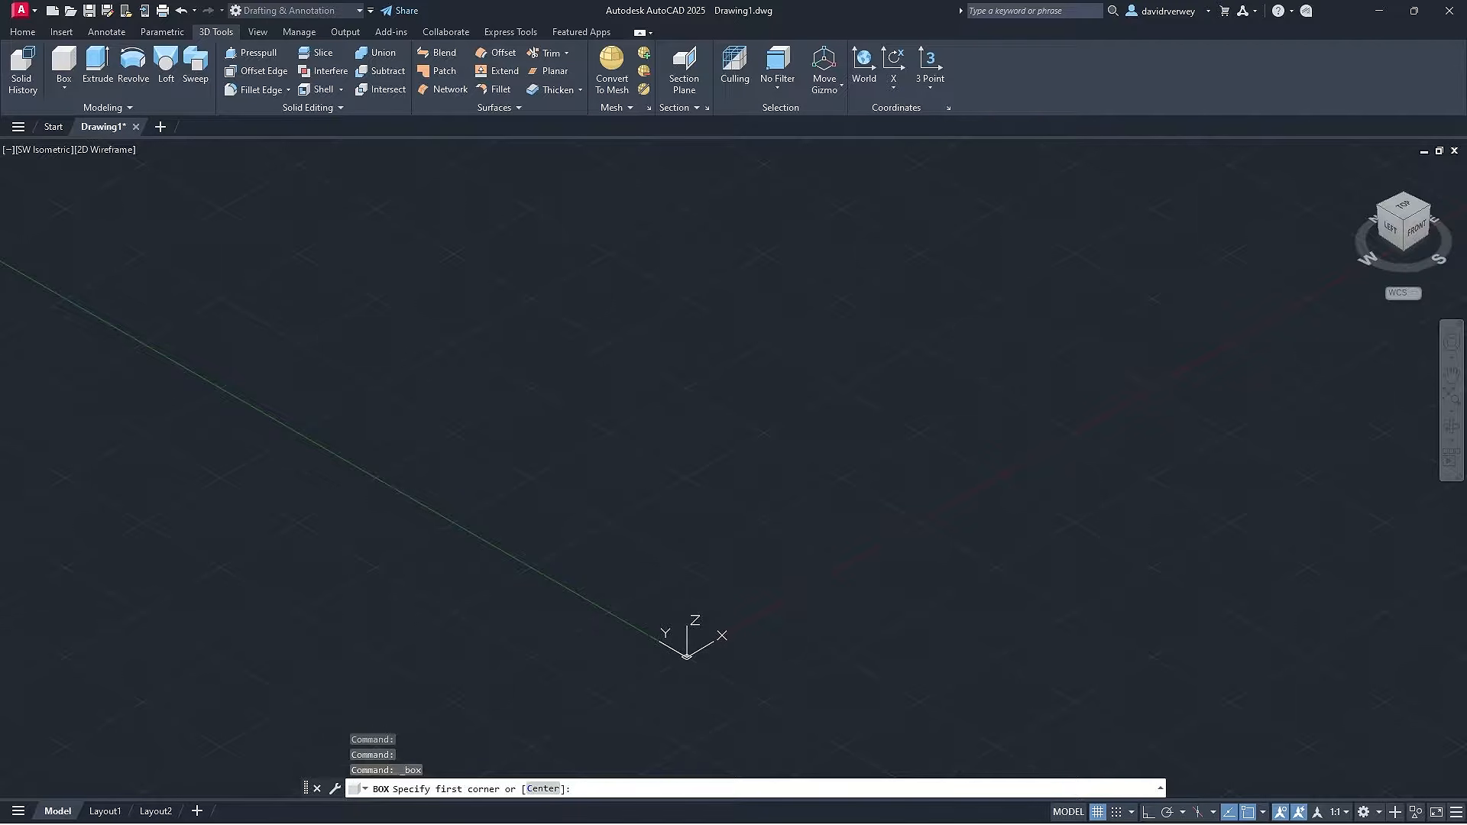
{"action": "left_click", "coordinate": [610, 521]}
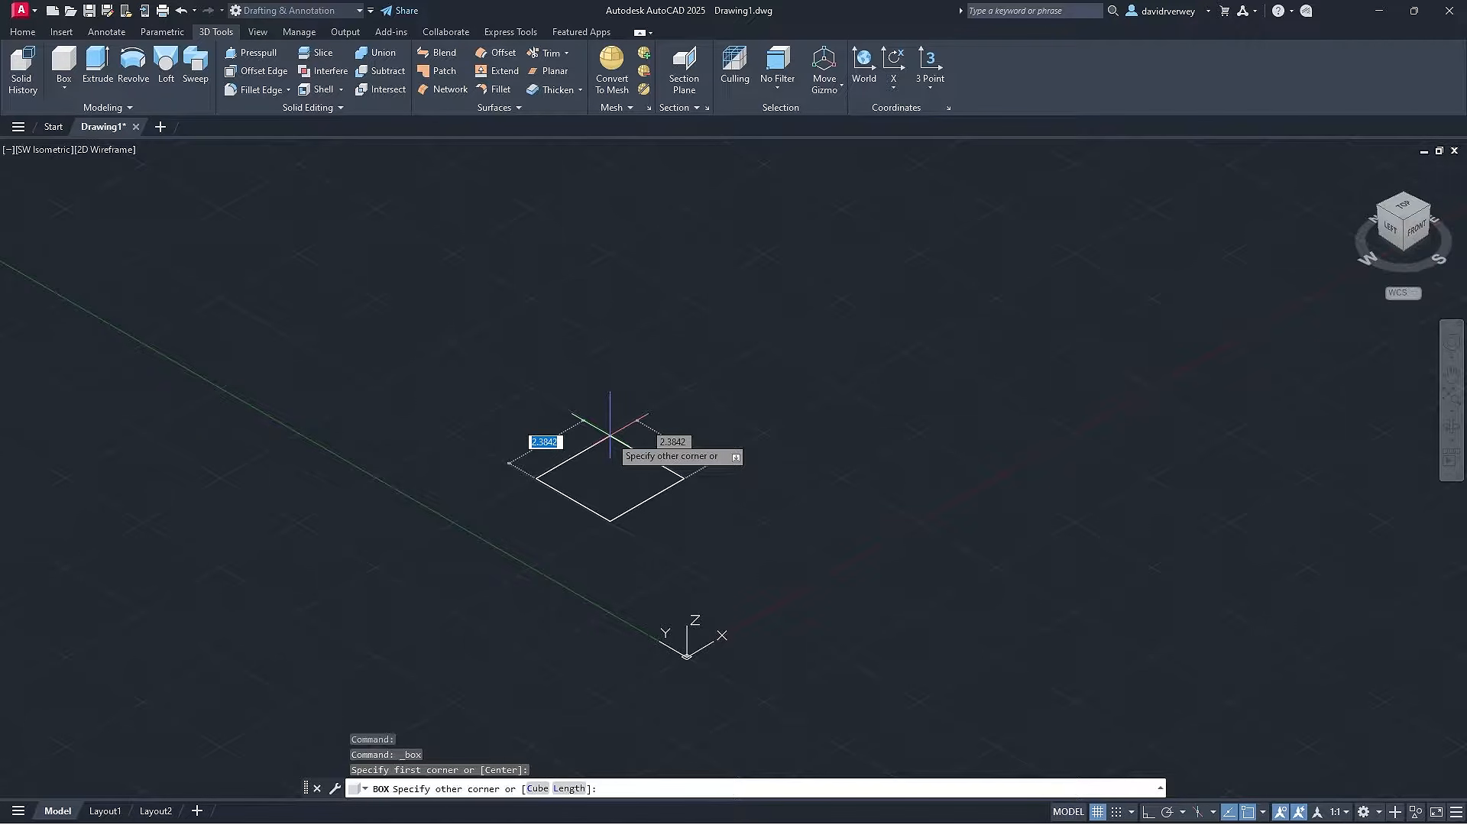
{"action": "left_click", "coordinate": [609, 434]}
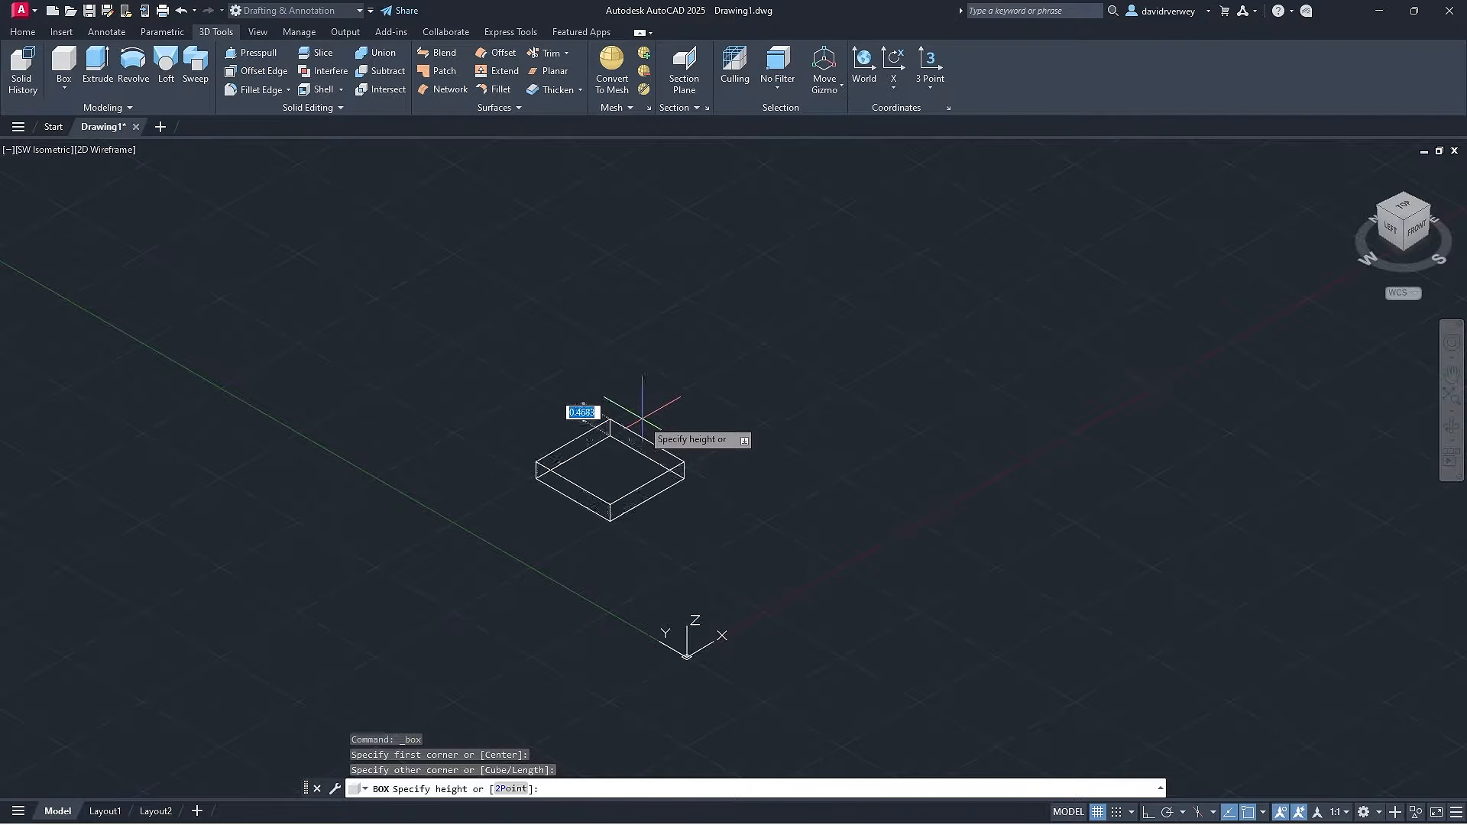
{"action": "type", "text": "0.5"}
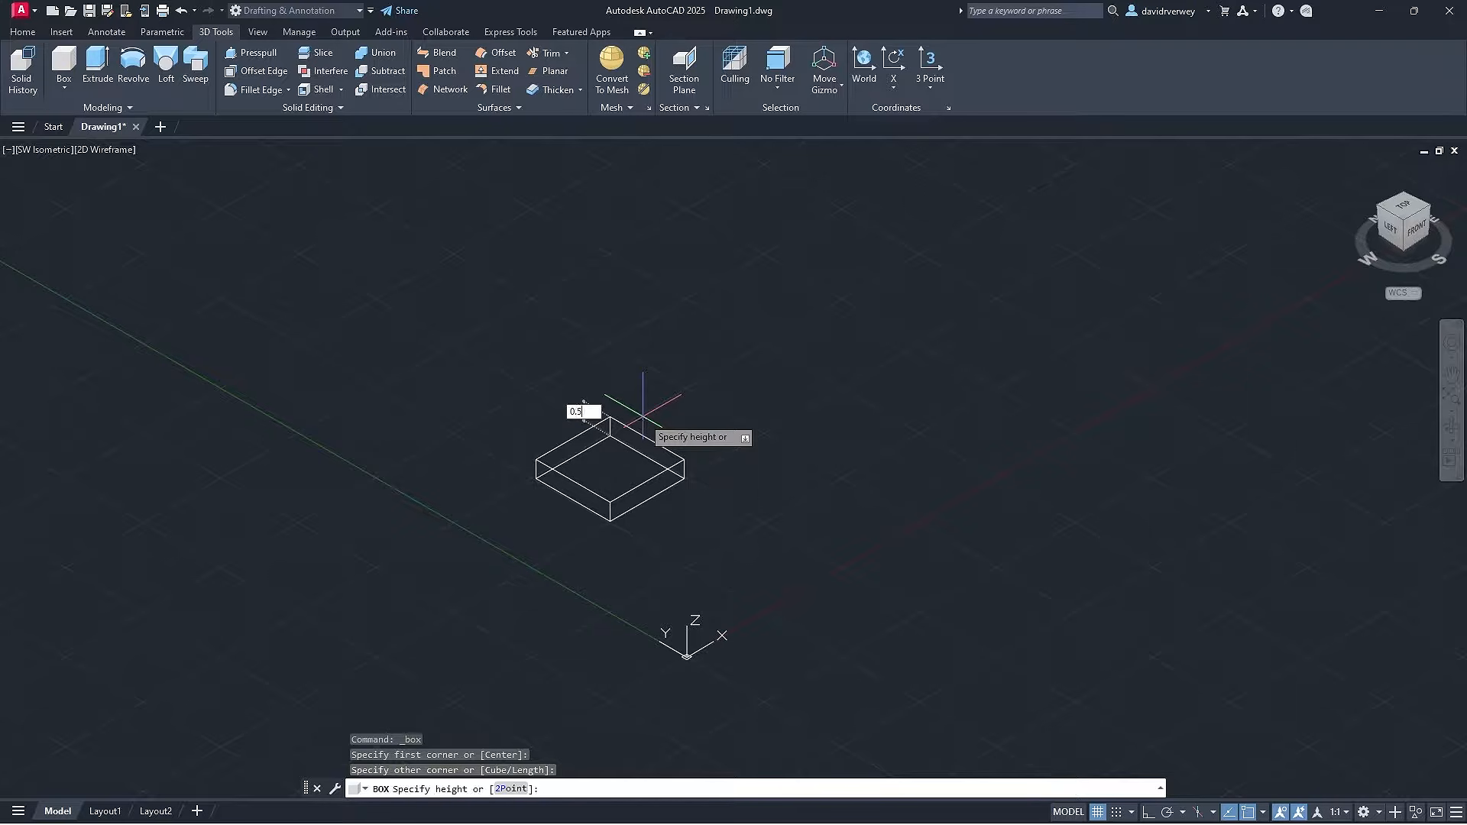
{"action": "key", "text": "Return"}
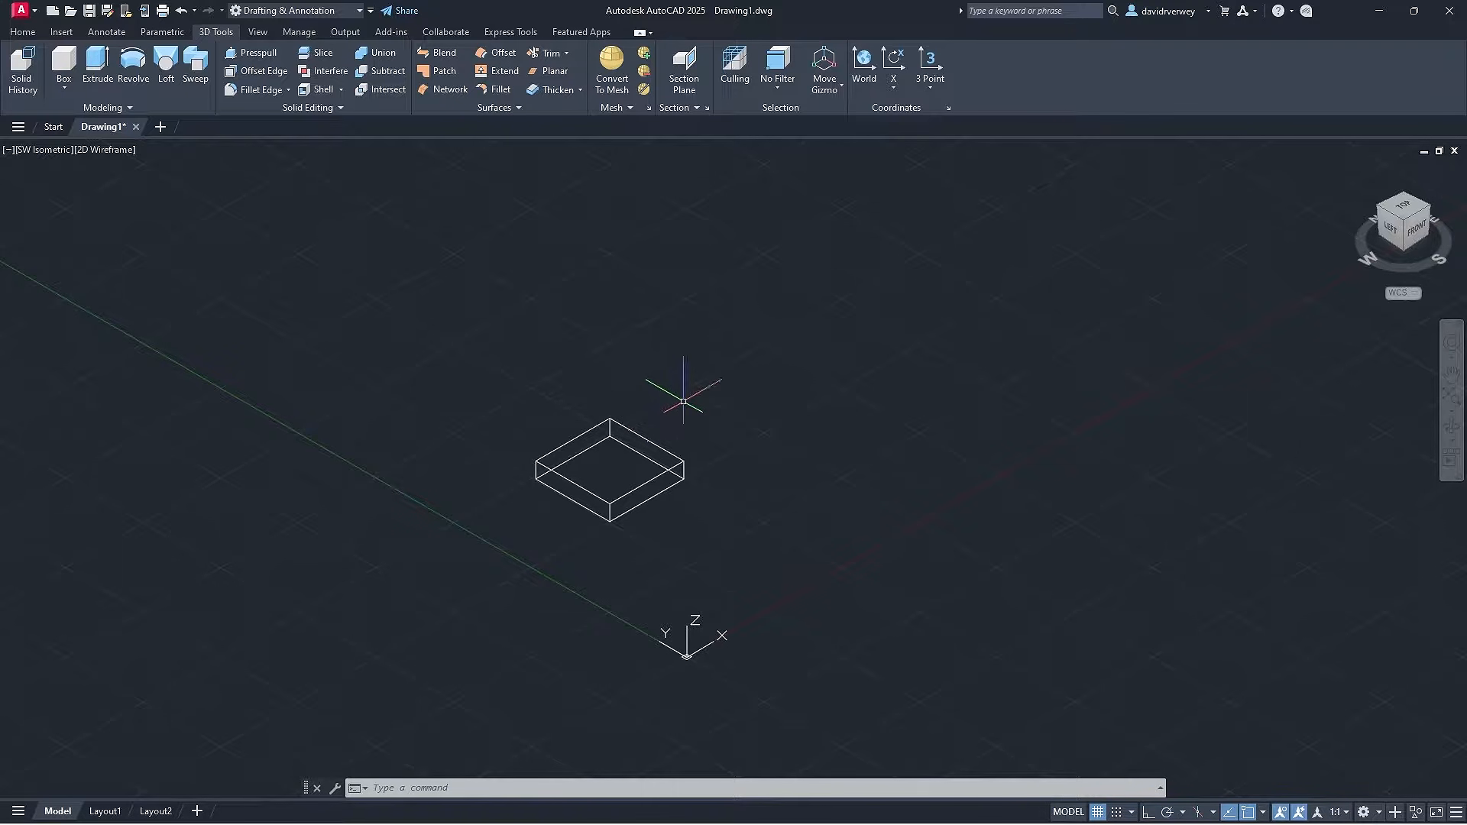
View the box from the NW Isometric direction and return to SW Isometric.
{"action": "middle_click_drag", "start_coordinate": [694, 354], "coordinate": [667, 402]}
{"action": "scroll", "coordinate": [671, 404], "scroll_direction": "up", "scroll_amount": 6}
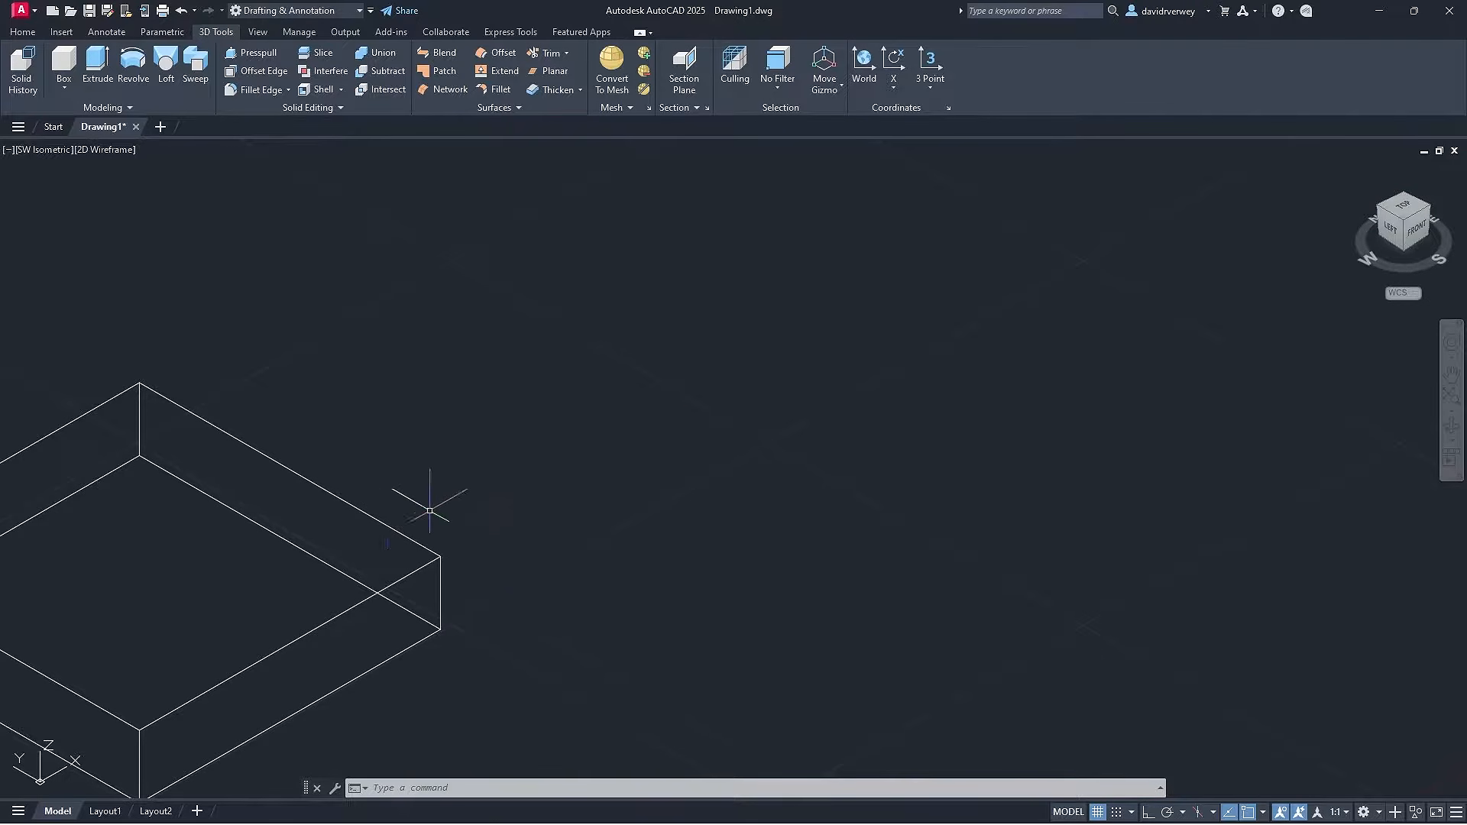
{"action": "middle_click_drag", "start_coordinate": [428, 511], "coordinate": [736, 464]}
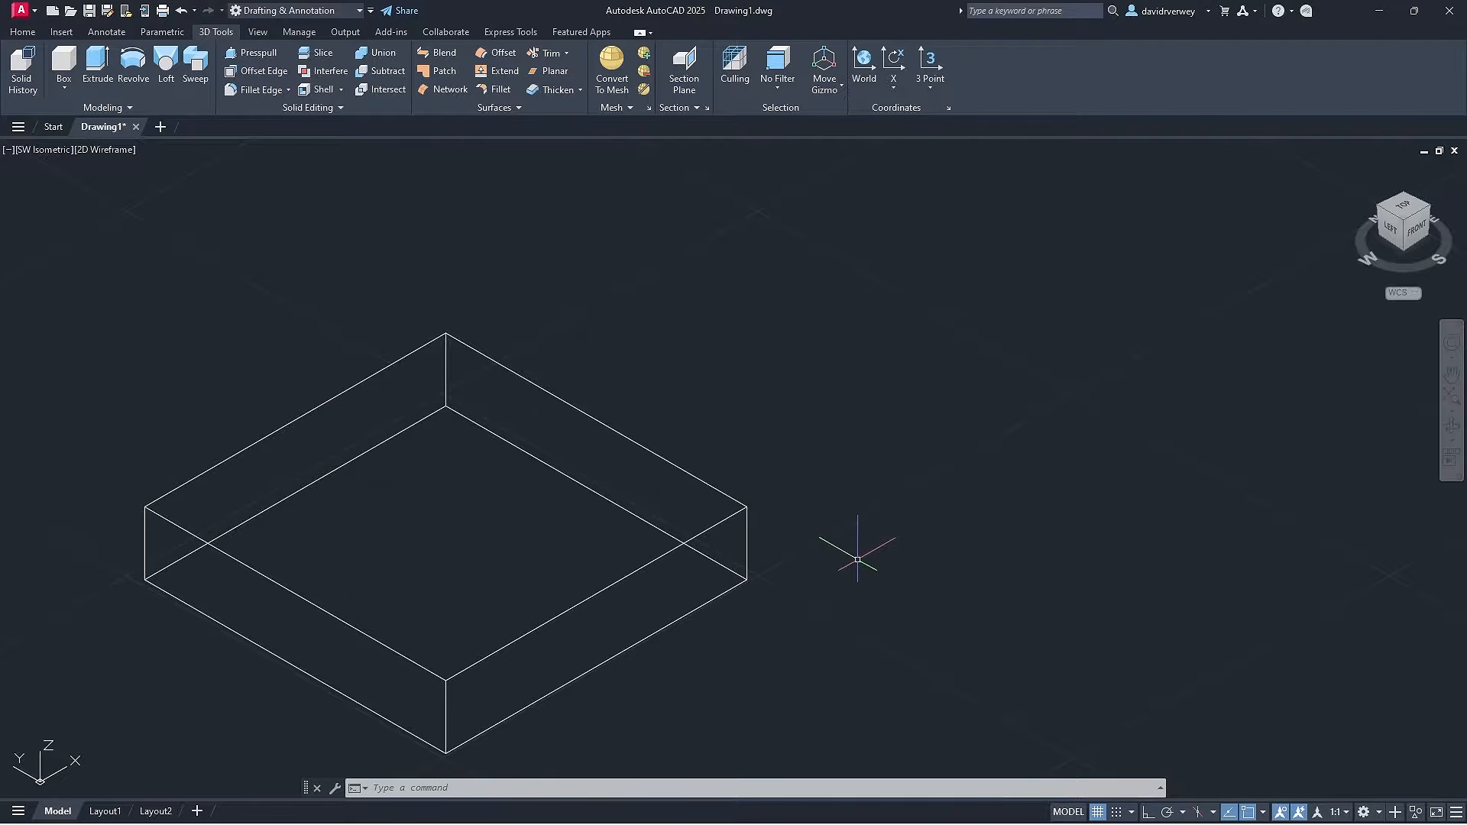
{"action": "middle_click_drag", "start_coordinate": [933, 497], "coordinate": [952, 403]}
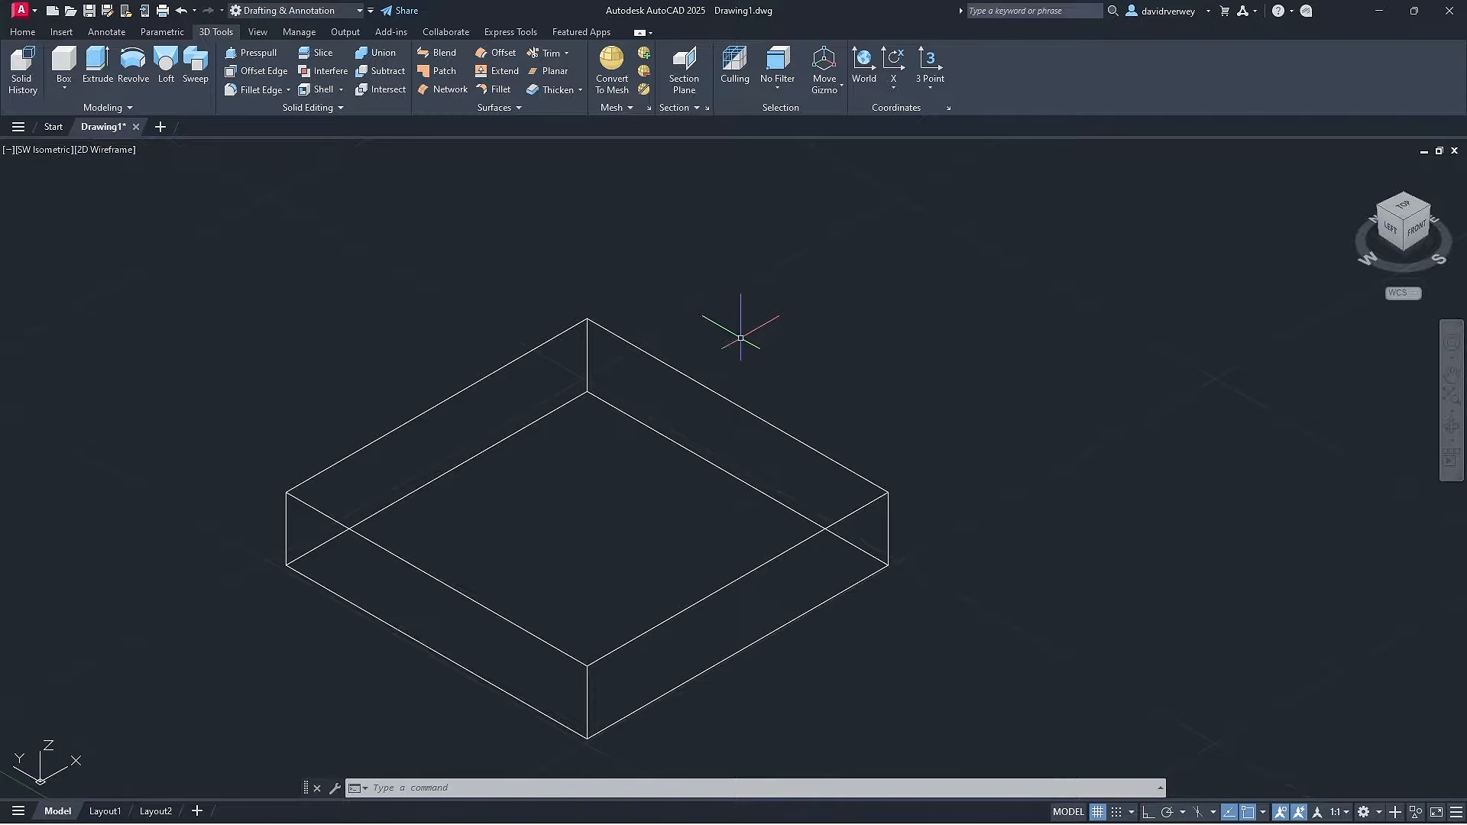
{"action": "middle_click_drag", "start_coordinate": [743, 328], "coordinate": [848, 284]}
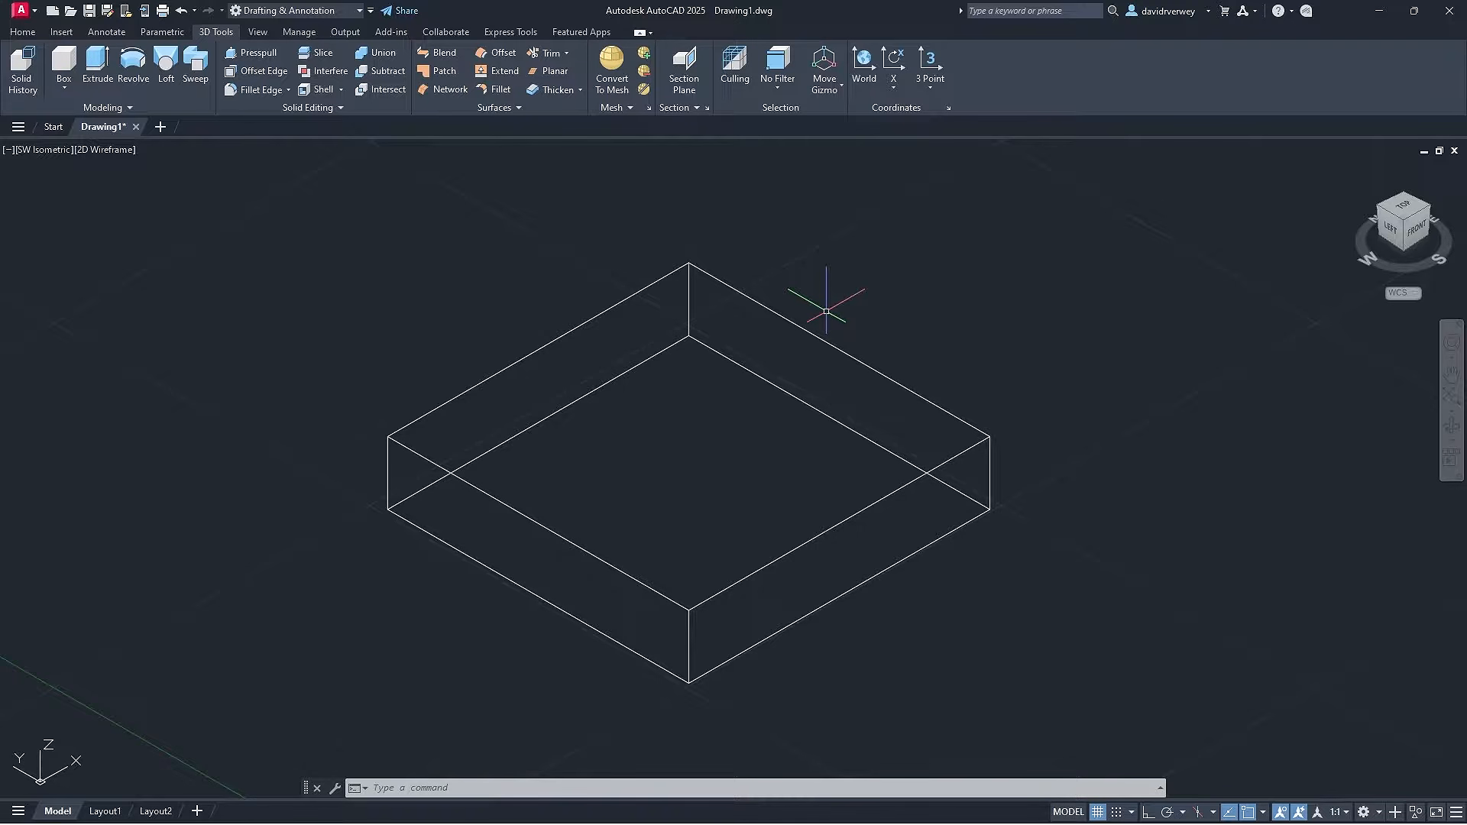
{"action": "left_click", "coordinate": [42, 155]}
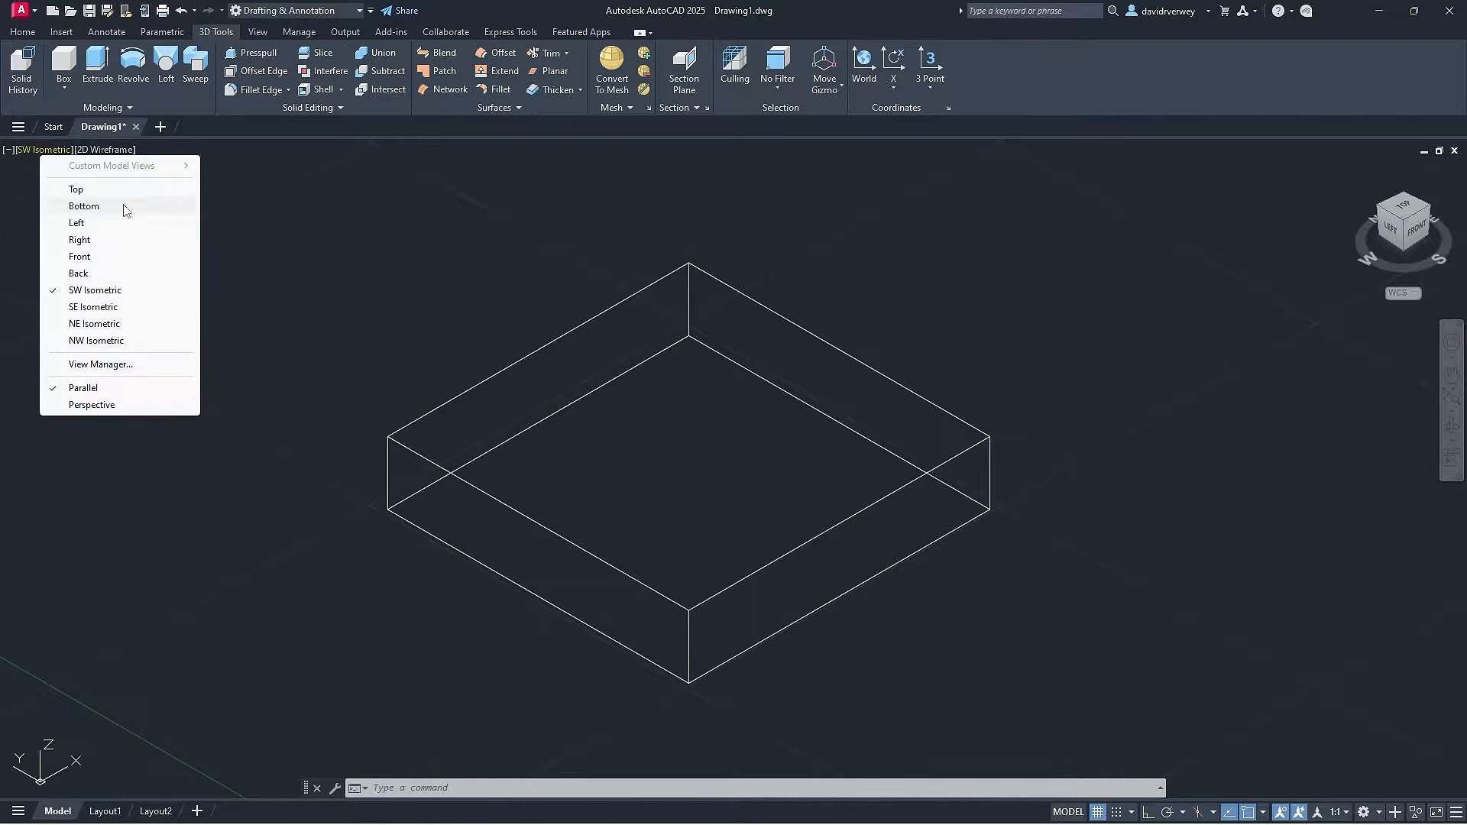
{"action": "left_click", "coordinate": [136, 340]}
{"action": "left_click", "coordinate": [39, 149]}
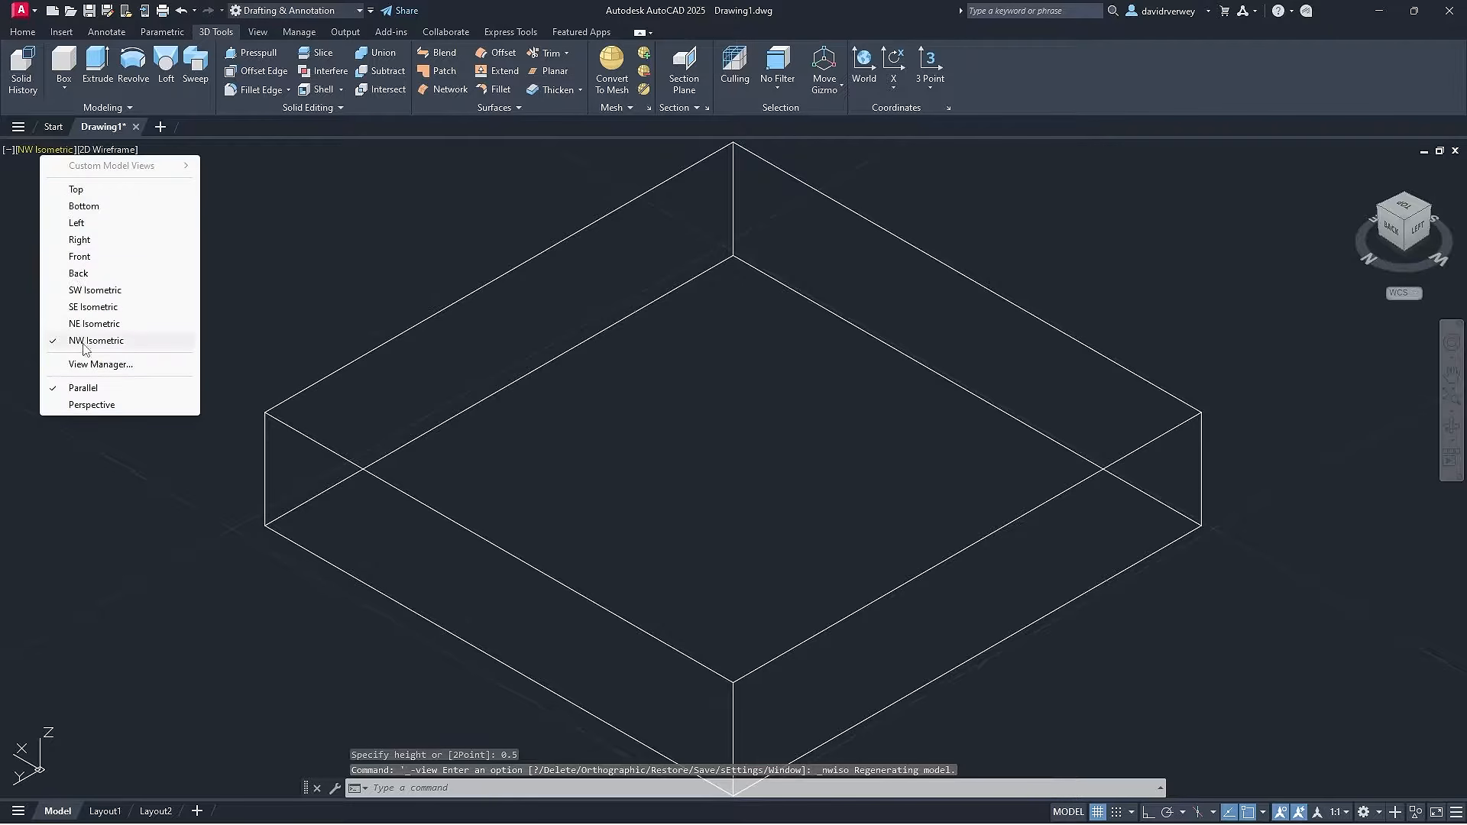
{"action": "left_click", "coordinate": [128, 294]}
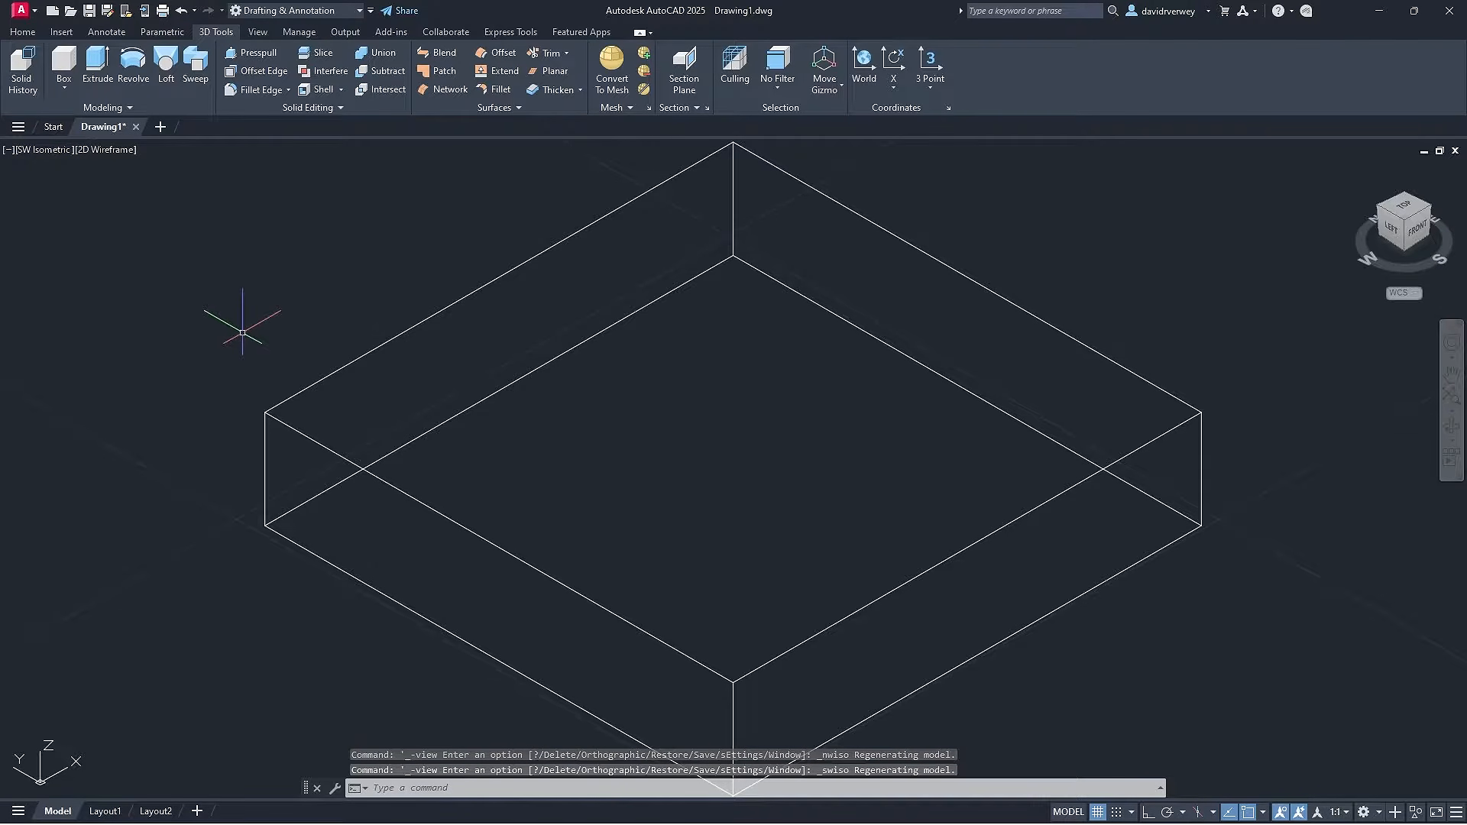
Preview the box in the Conceptual visual style and return to 2D Wireframe.
{"action": "left_click", "coordinate": [99, 149]}
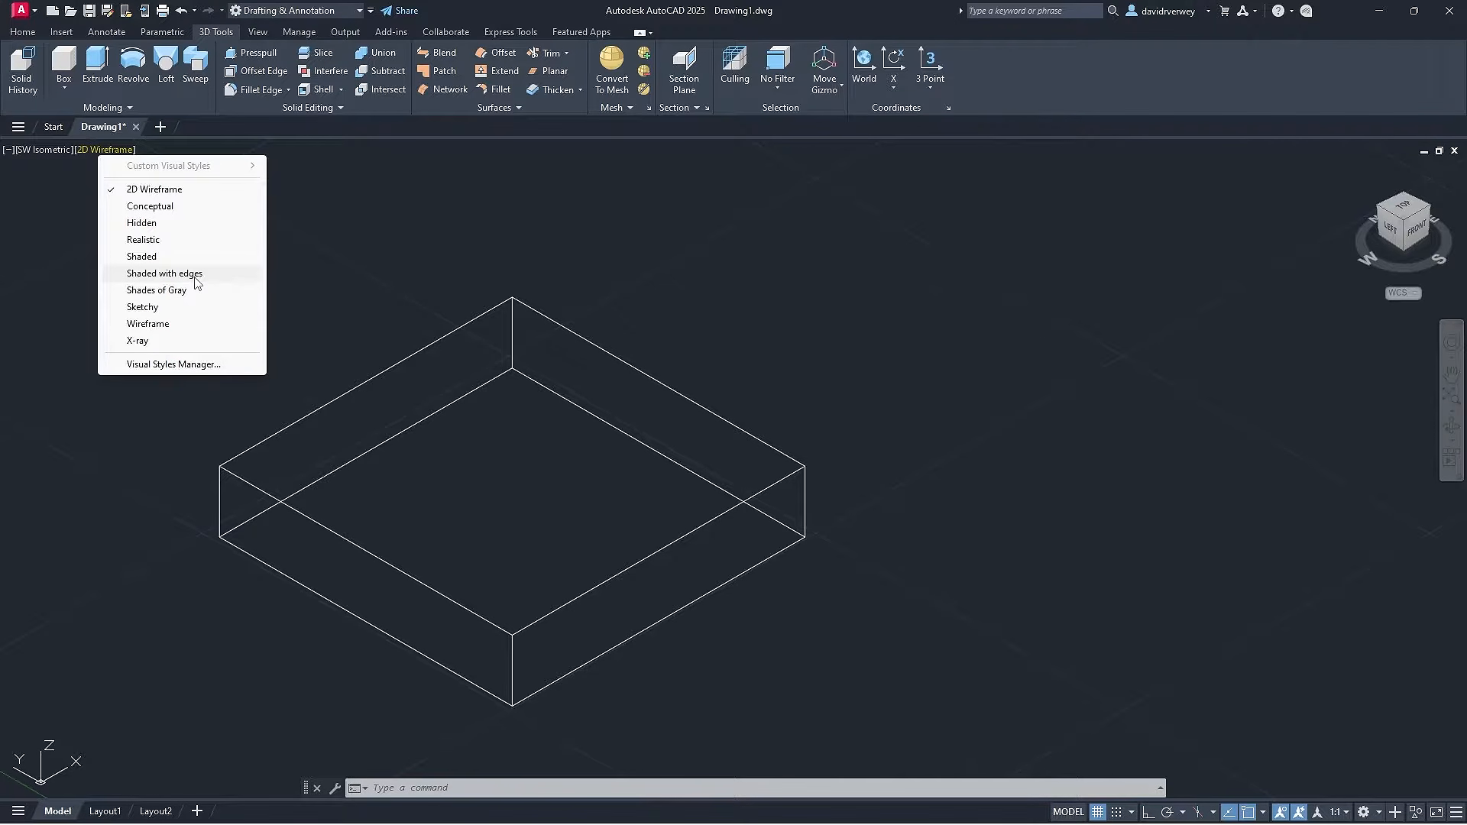
{"action": "left_click", "coordinate": [226, 207]}
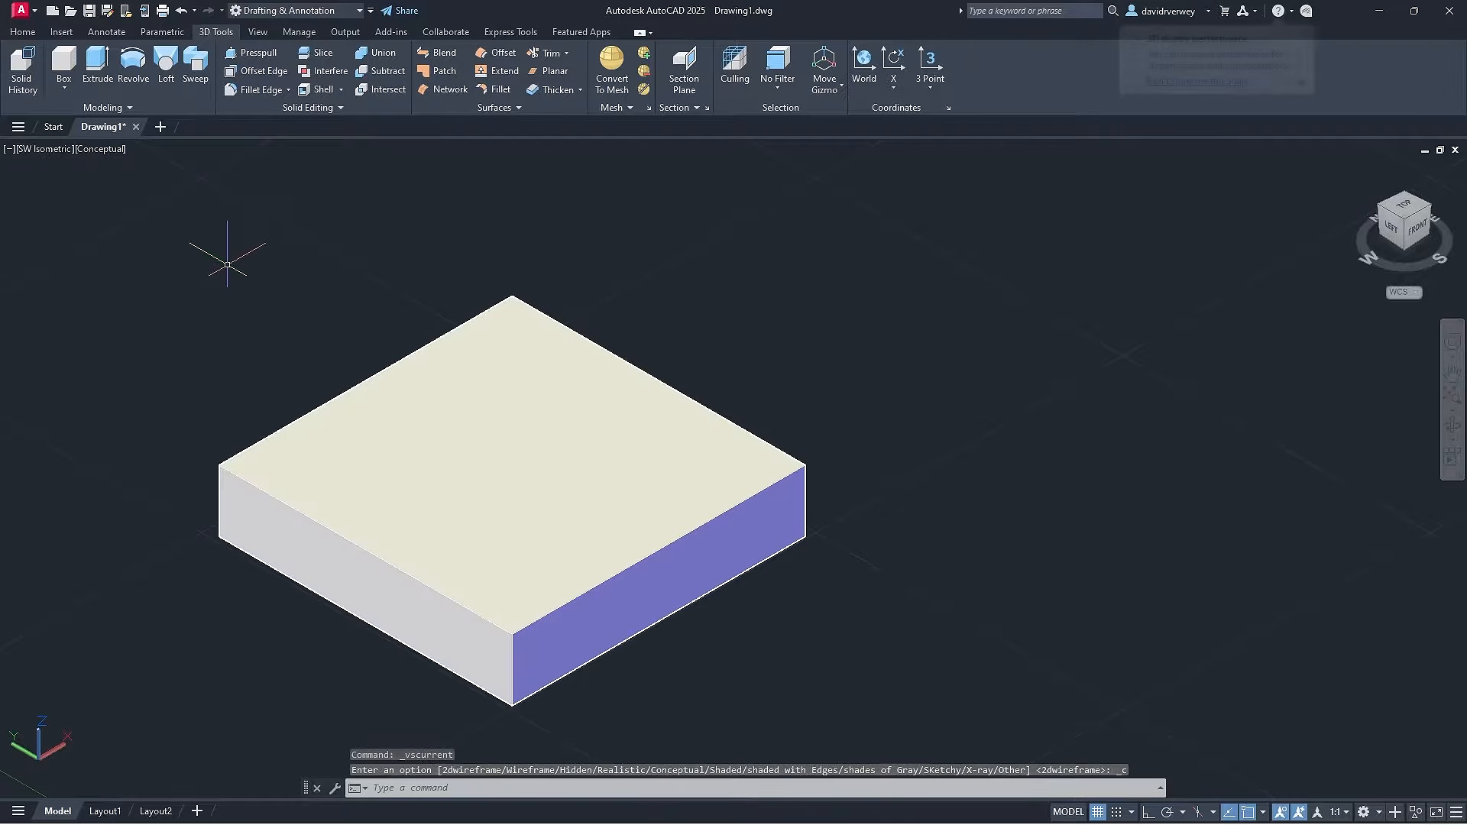
{"action": "middle_click_drag", "start_coordinate": [475, 426], "coordinate": [622, 419]}
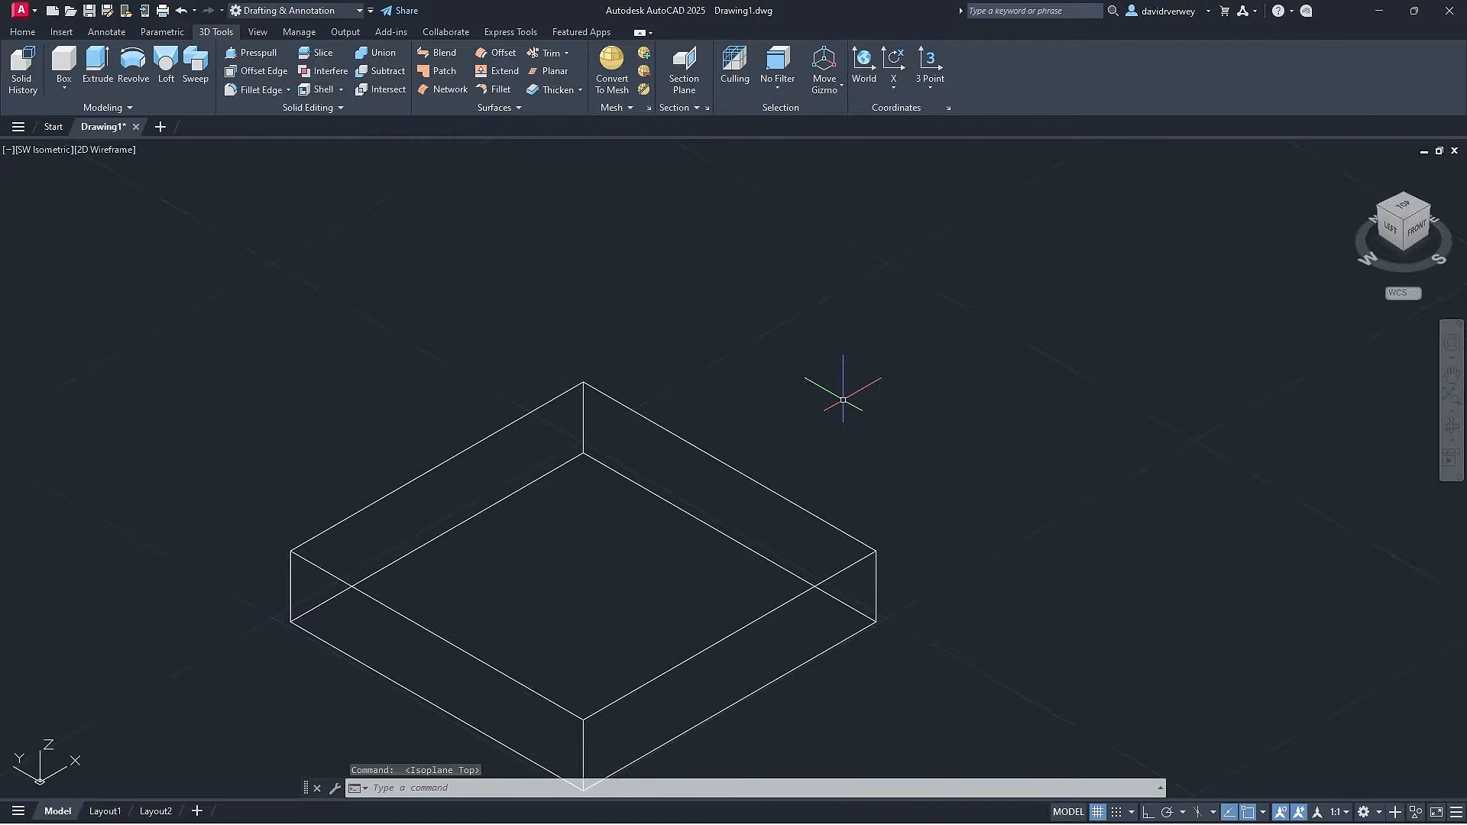
Apply Smooth More to the box, converting the solid to a mesh object before adding smoothness.
{"action": "middle_click_drag", "start_coordinate": [858, 402], "coordinate": [838, 353]}
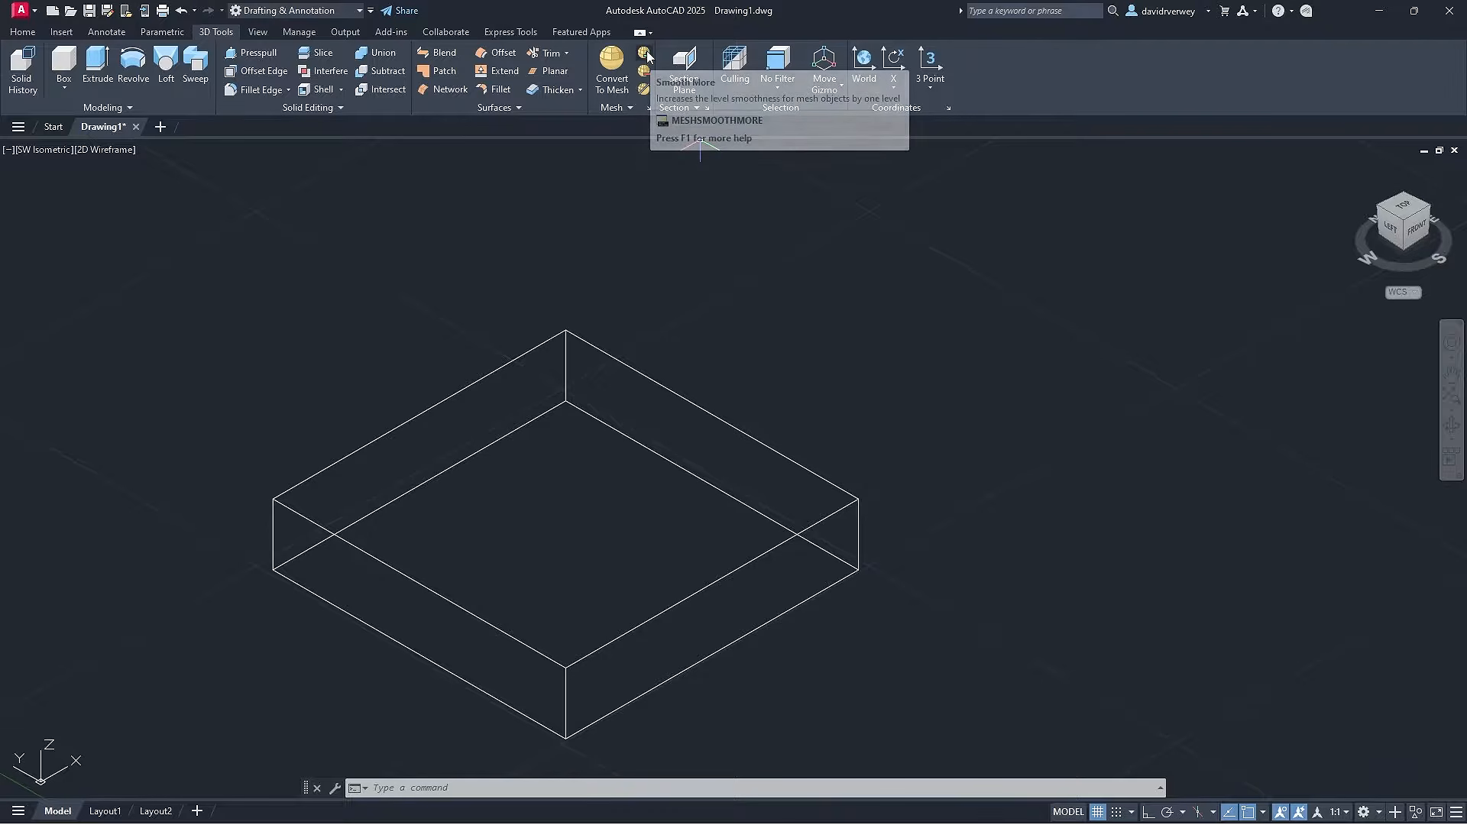
{"action": "left_click", "coordinate": [646, 51]}
{"action": "left_click", "coordinate": [812, 472]}
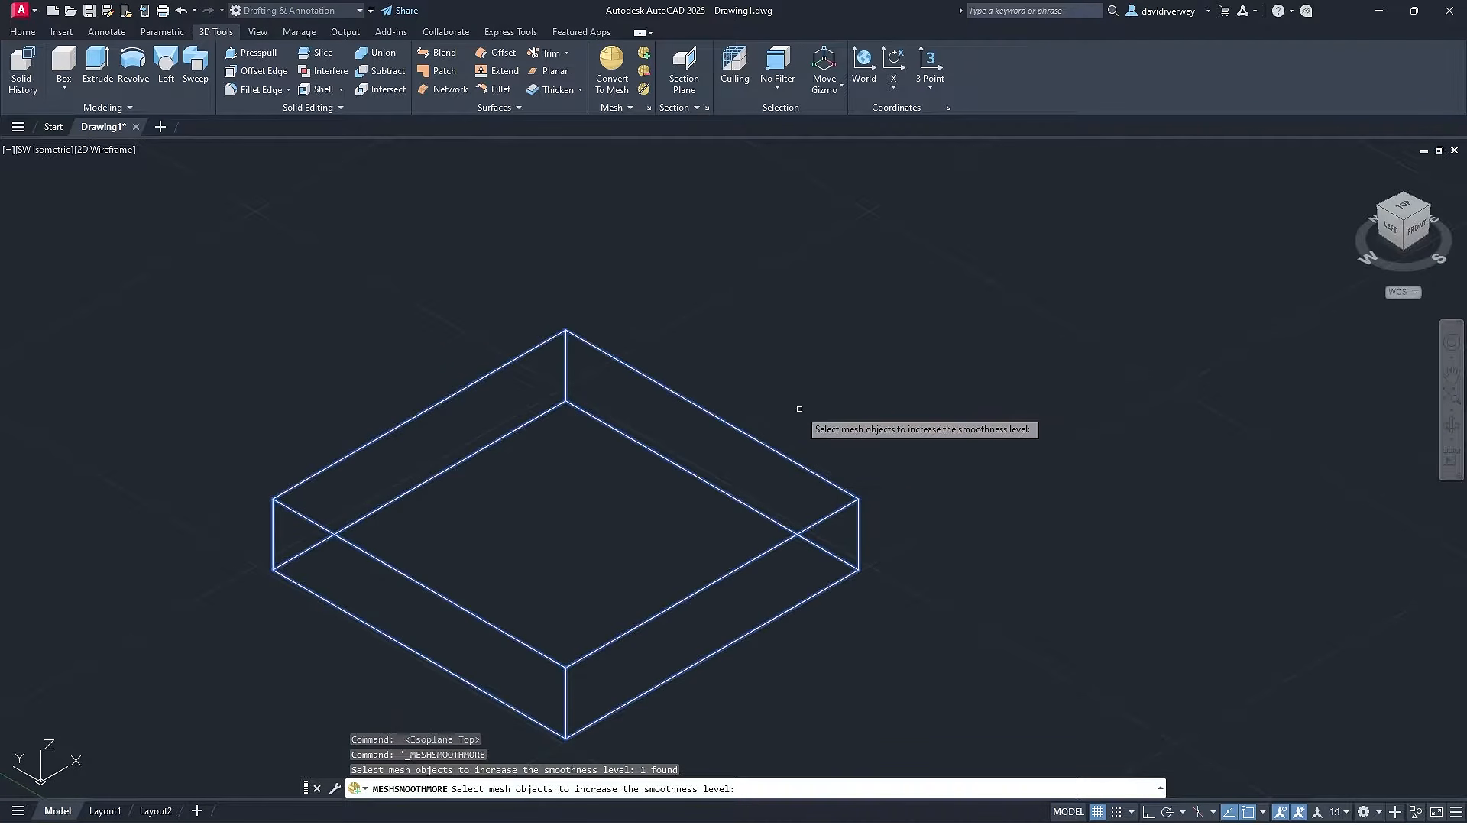
{"action": "key", "text": "Return"}
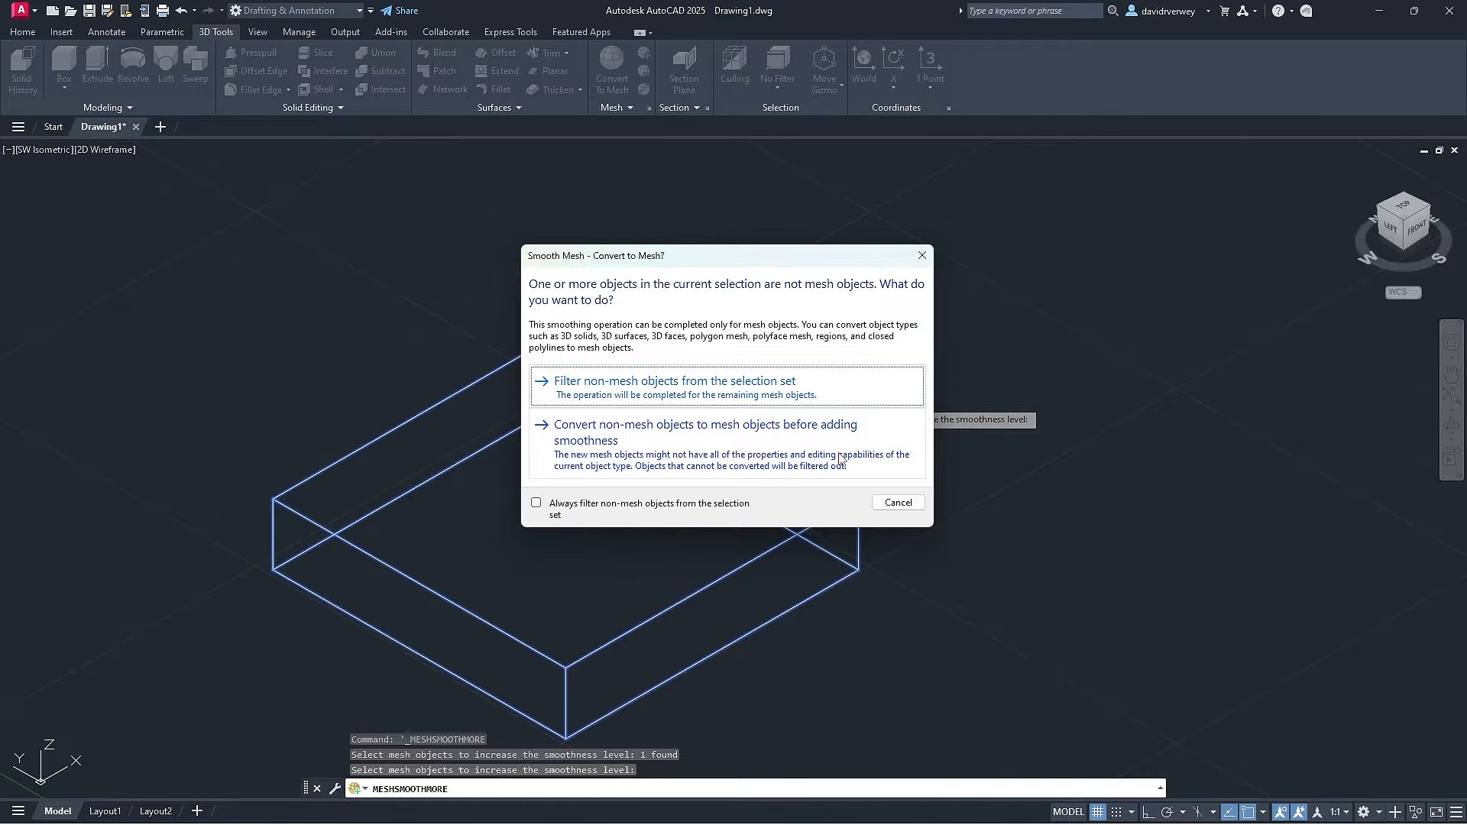
{"action": "left_click", "coordinate": [759, 435]}
Display the smoothed mesh box in the Conceptual visual style.
{"action": "middle_click_drag", "start_coordinate": [516, 444], "coordinate": [666, 406]}
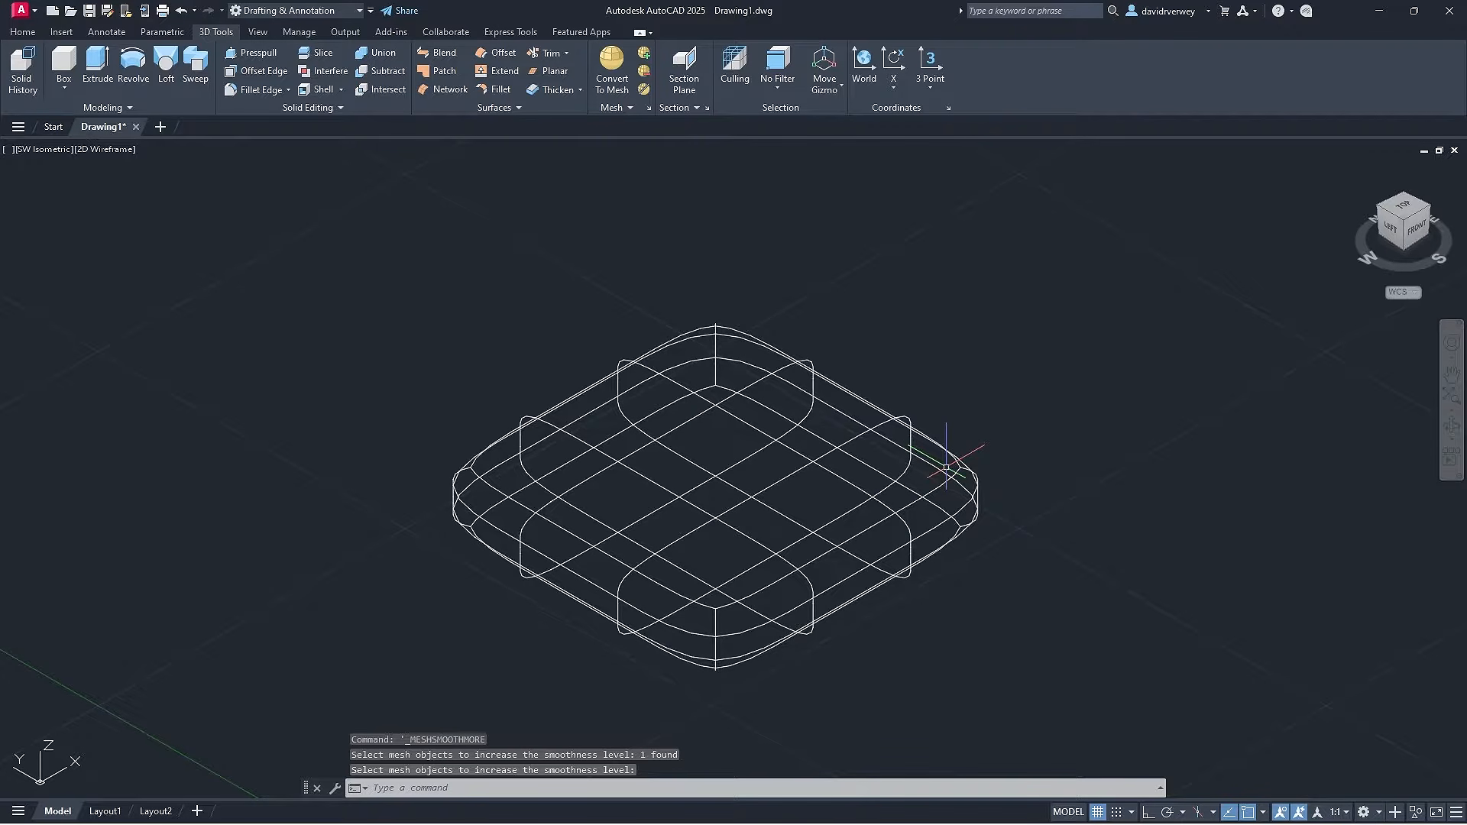
{"action": "middle_click_drag", "start_coordinate": [925, 459], "coordinate": [913, 451]}
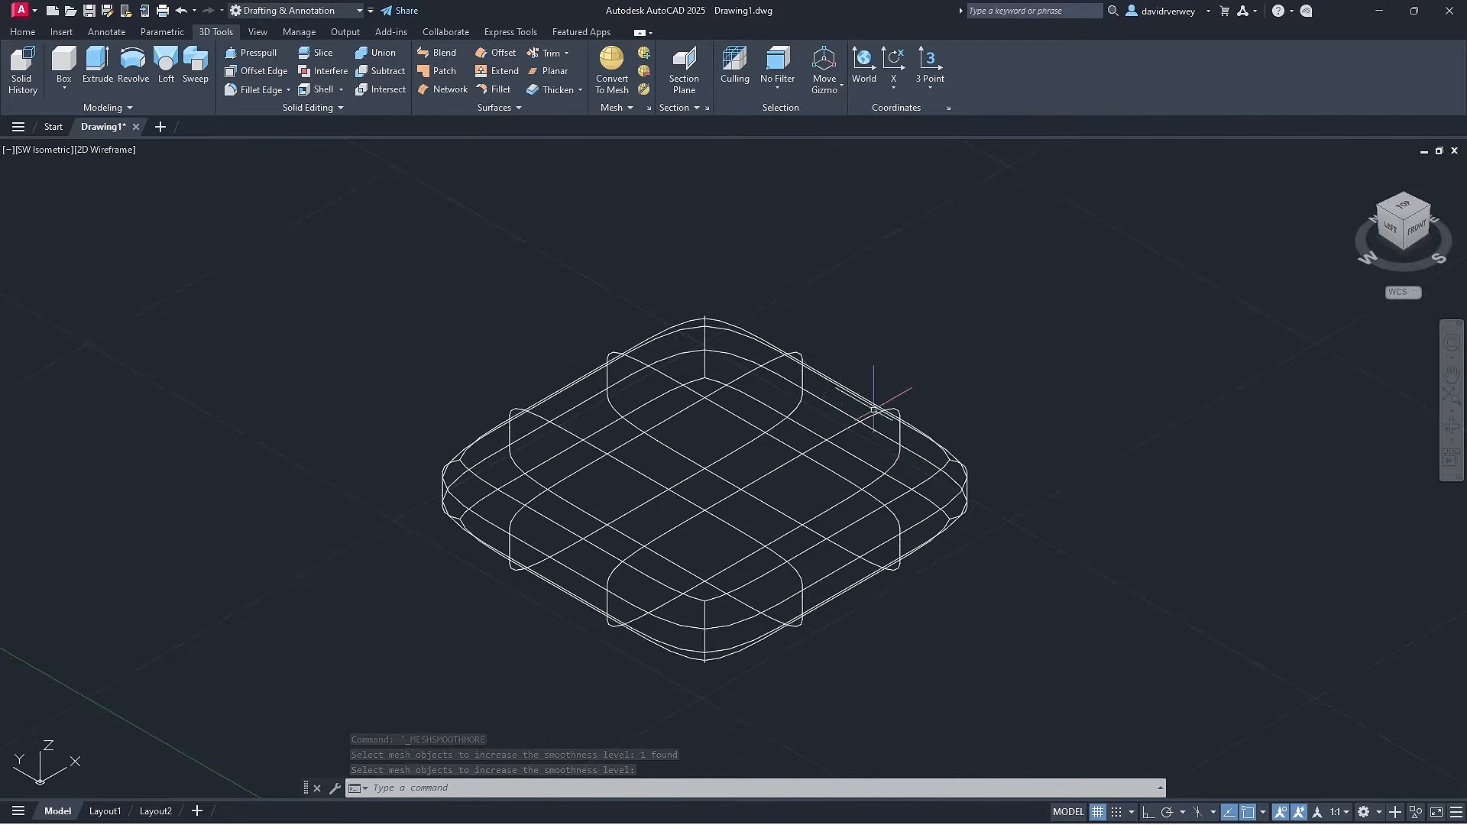
{"action": "left_click", "coordinate": [110, 151]}
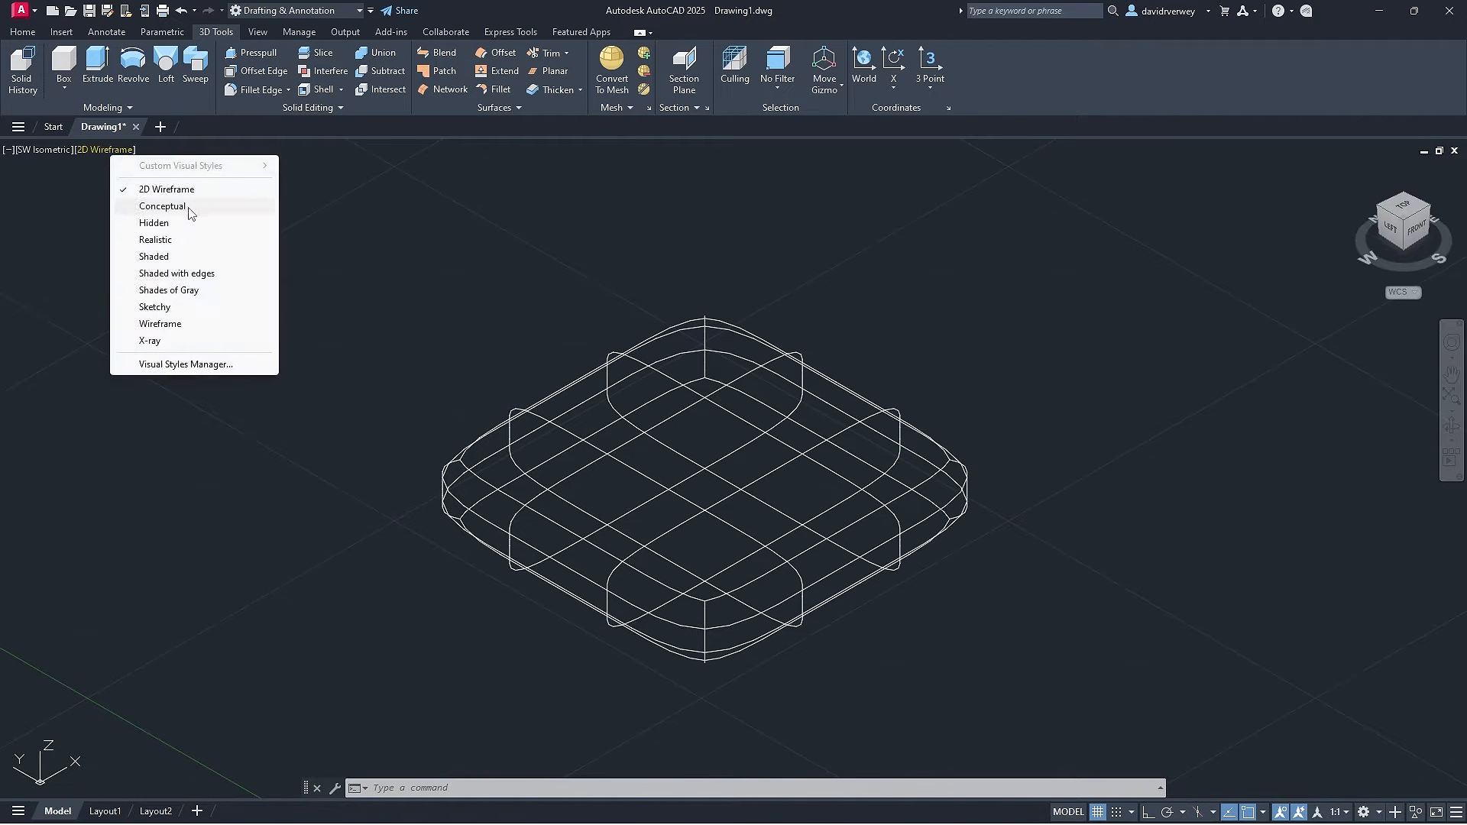
{"action": "key", "text": "Escape"}
{"action": "middle_click_drag", "start_coordinate": [995, 659], "coordinate": [998, 611]}
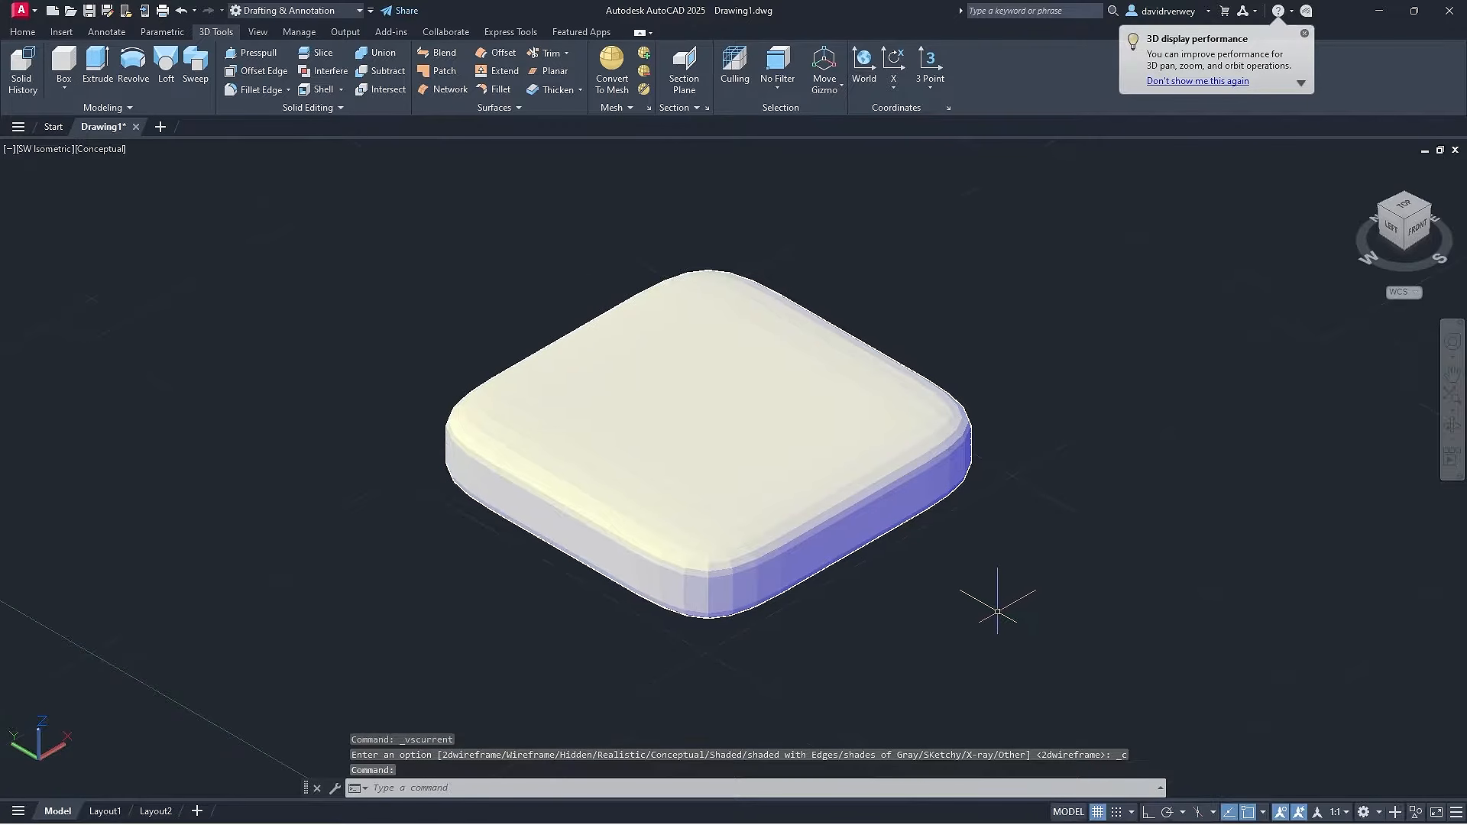
Inspect the smoothed mesh box's rounded corner and switch the display to the 2D Wireframe visual style.
{"action": "scroll", "coordinate": [808, 600], "scroll_direction": "up", "scroll_amount": 2}
{"action": "scroll", "coordinate": [807, 599], "scroll_direction": "up", "scroll_amount": 2}
{"action": "scroll", "coordinate": [634, 615], "scroll_direction": "up", "scroll_amount": 3}
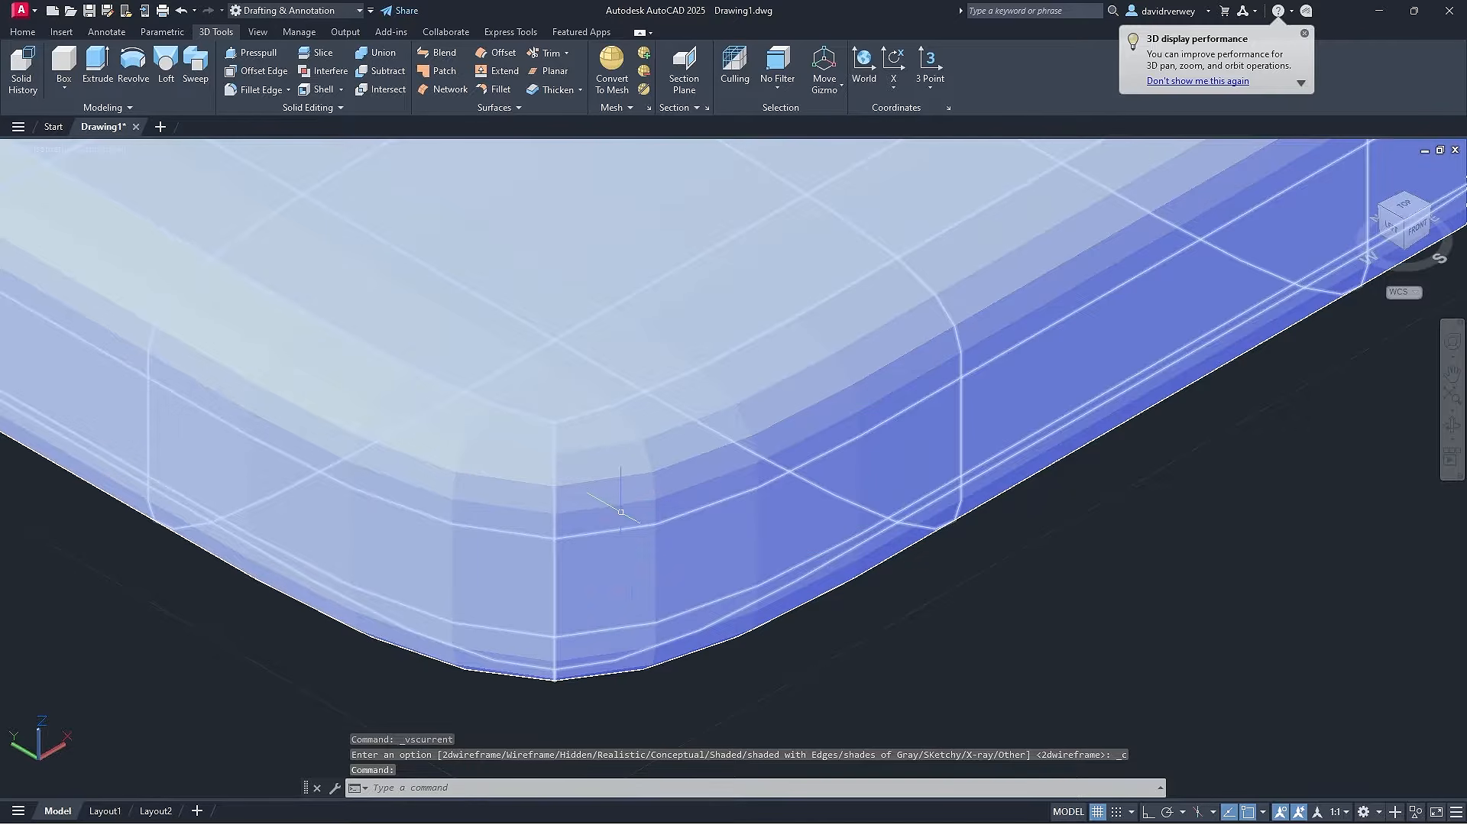
{"action": "scroll", "coordinate": [634, 470], "scroll_direction": "down", "scroll_amount": 5}
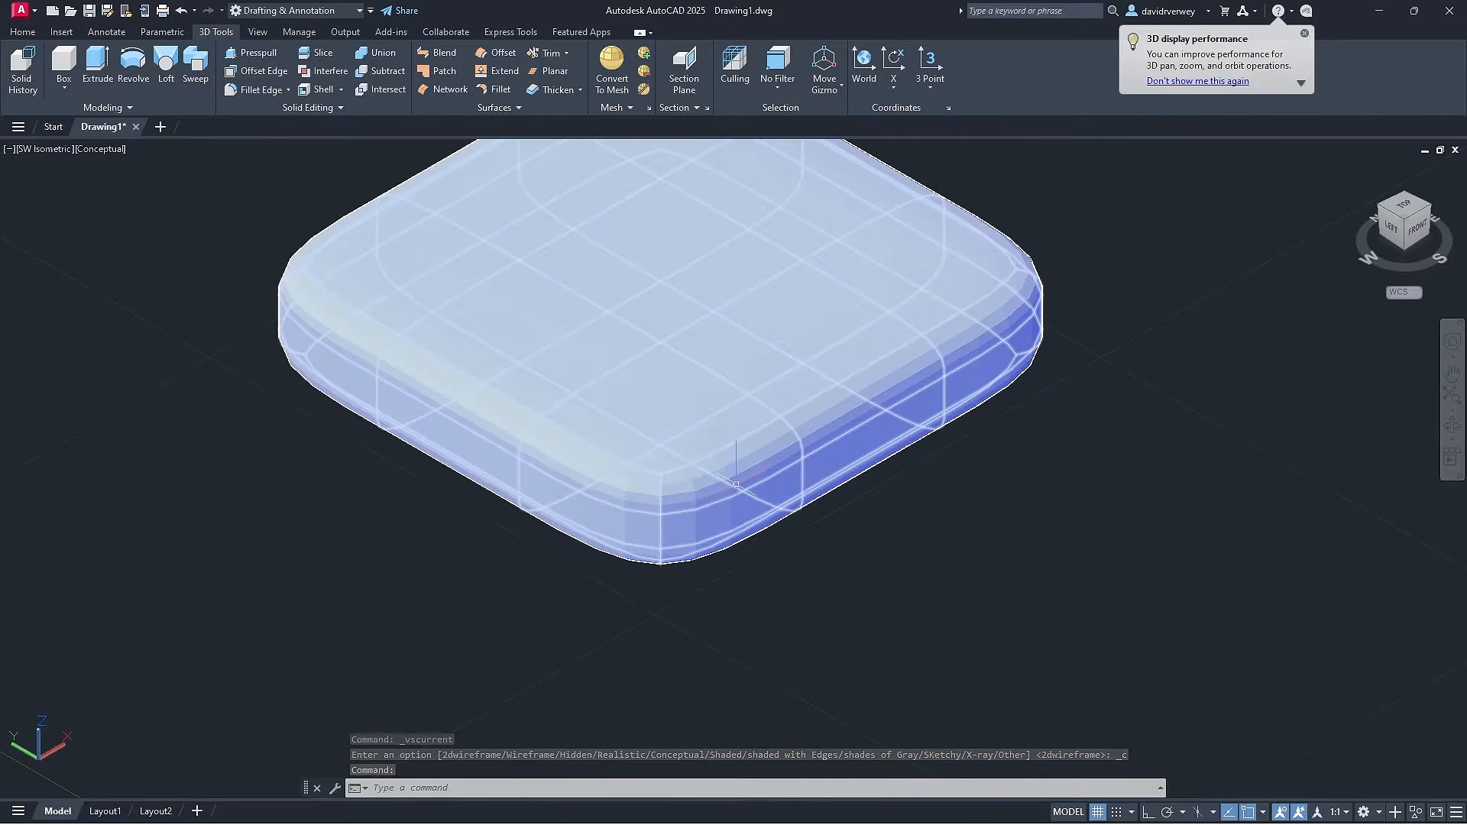
{"action": "left_click", "coordinate": [101, 149]}
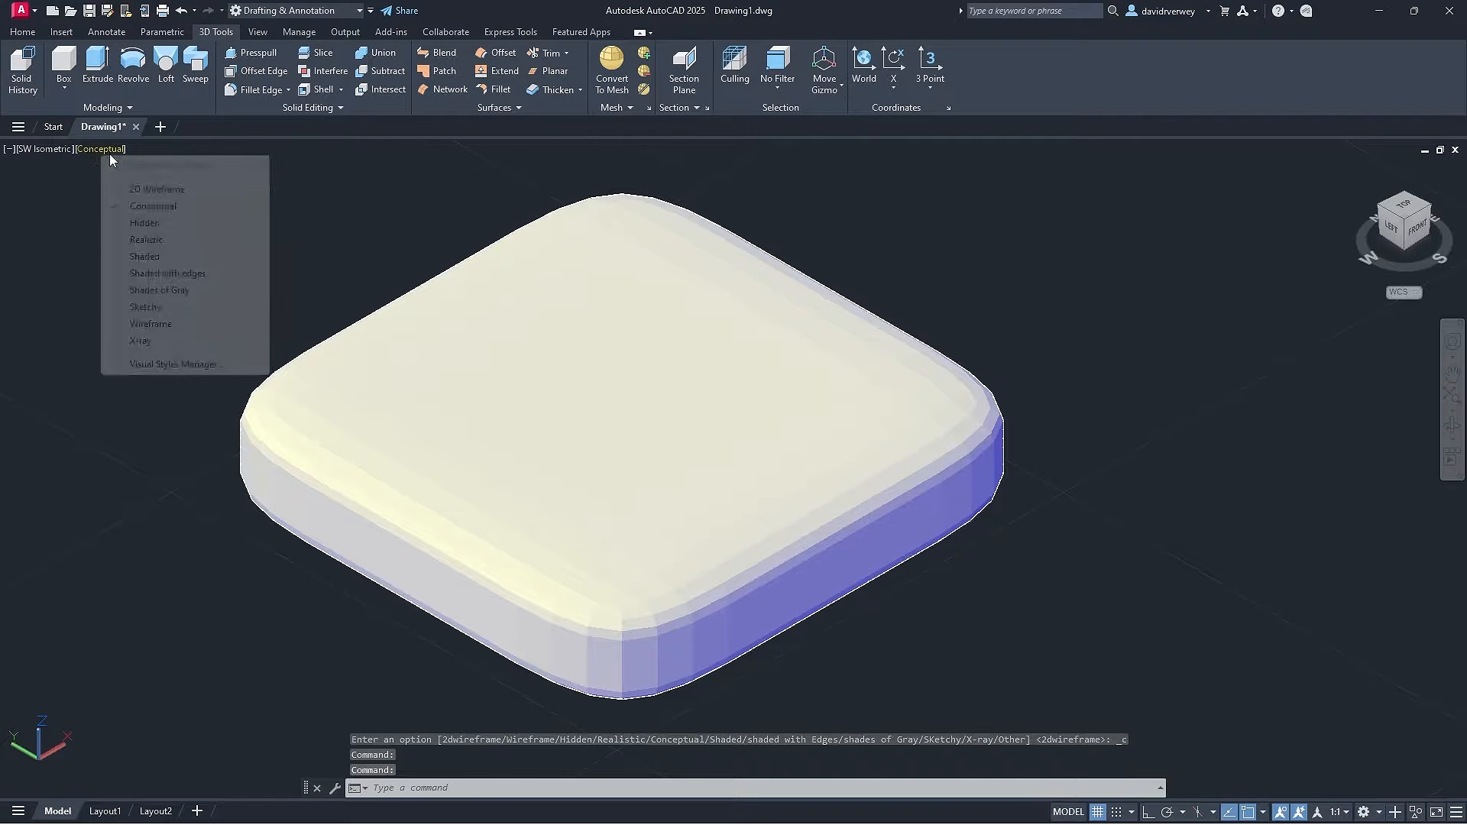
{"action": "left_click", "coordinate": [145, 189]}
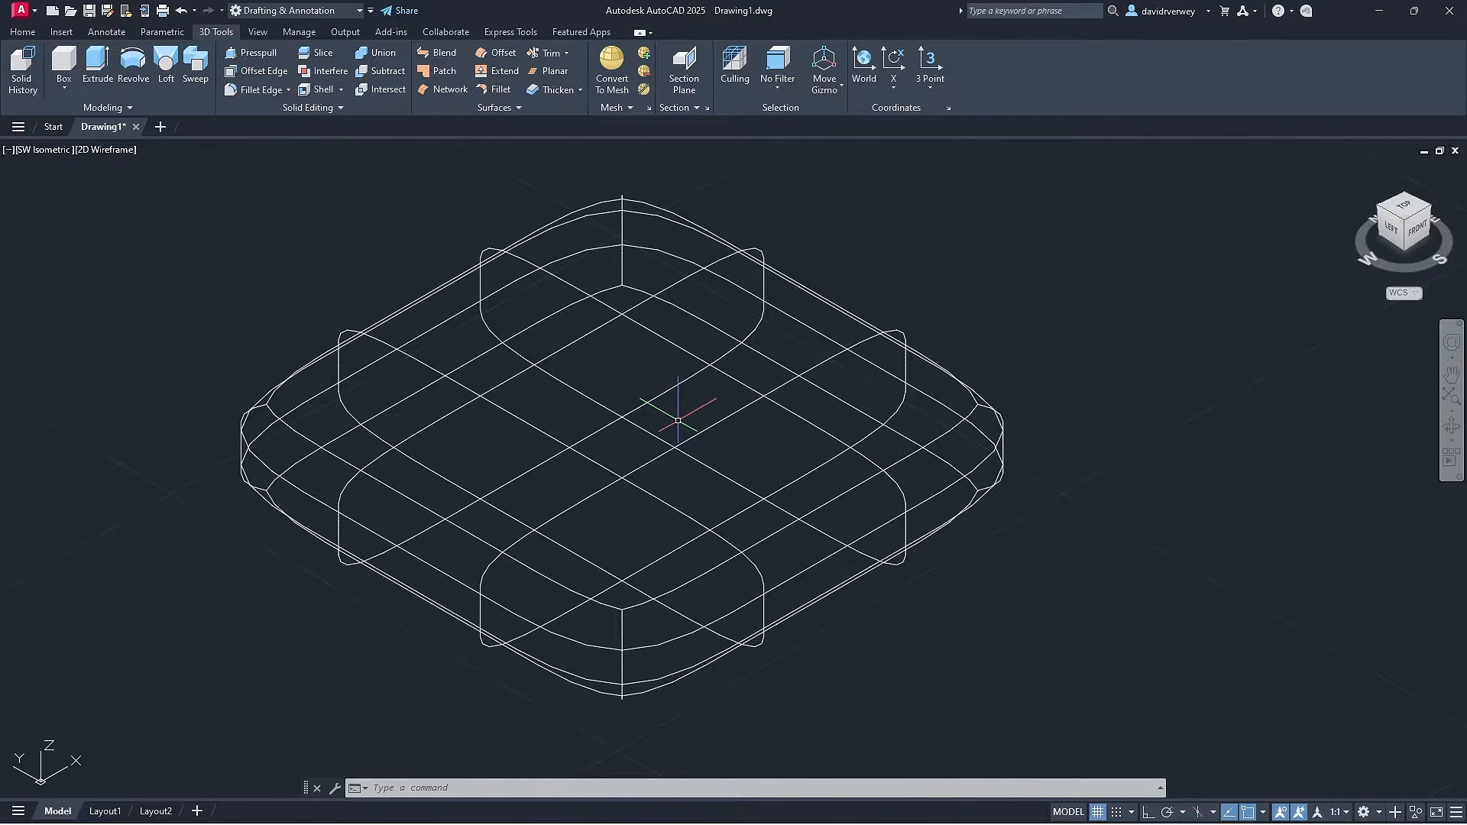
Examine the smoothed box's wireframe and its mesh properties, including smoothness level and number of faces.
{"action": "middle_click_drag", "start_coordinate": [623, 431], "coordinate": [1054, 458]}
{"action": "scroll", "coordinate": [869, 387], "scroll_direction": "down", "scroll_amount": 4}
{"action": "middle_click_drag", "start_coordinate": [901, 378], "coordinate": [710, 521]}
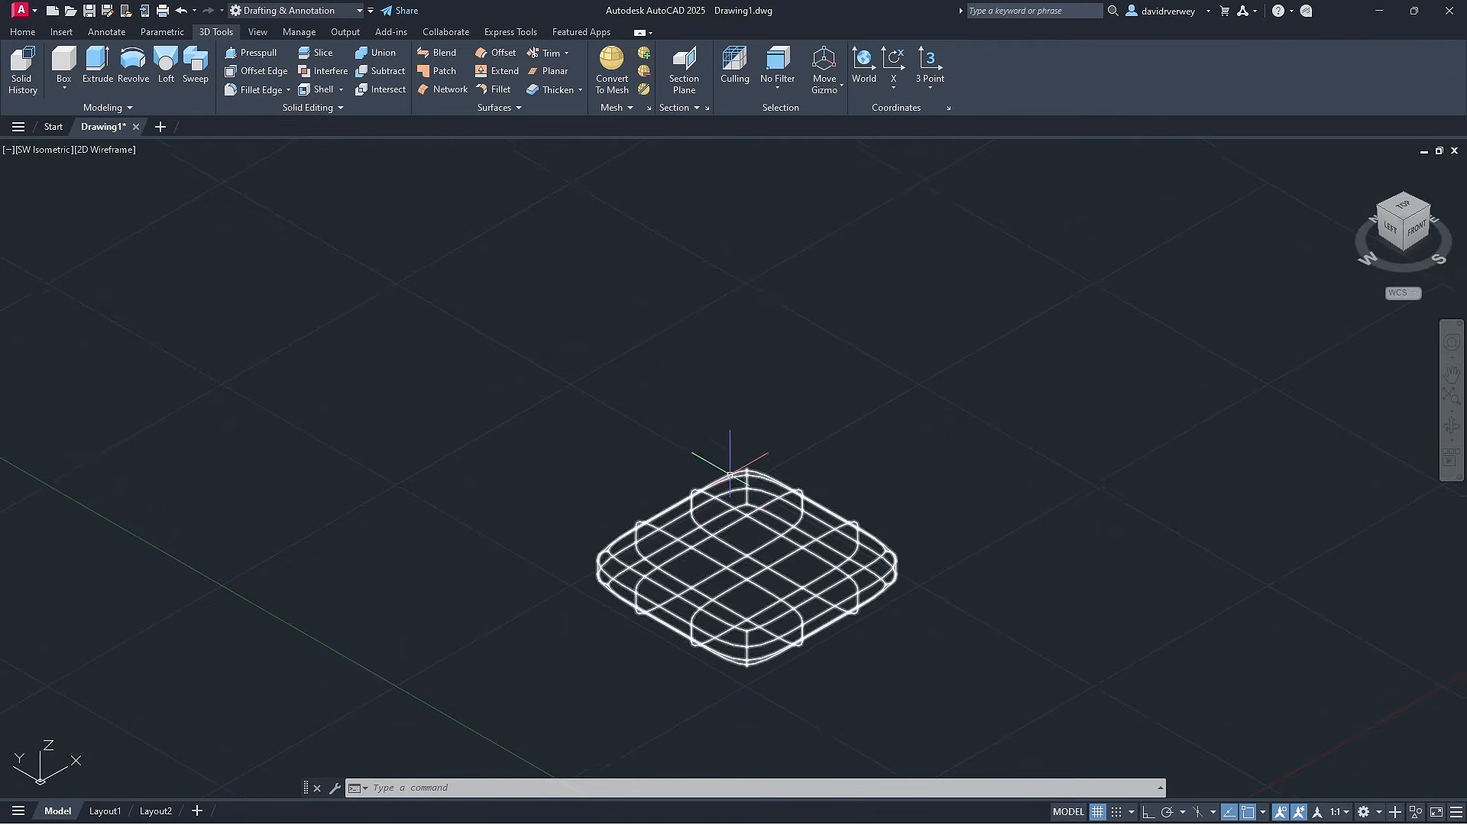
{"action": "mouse_move", "coordinate": [729, 475]}
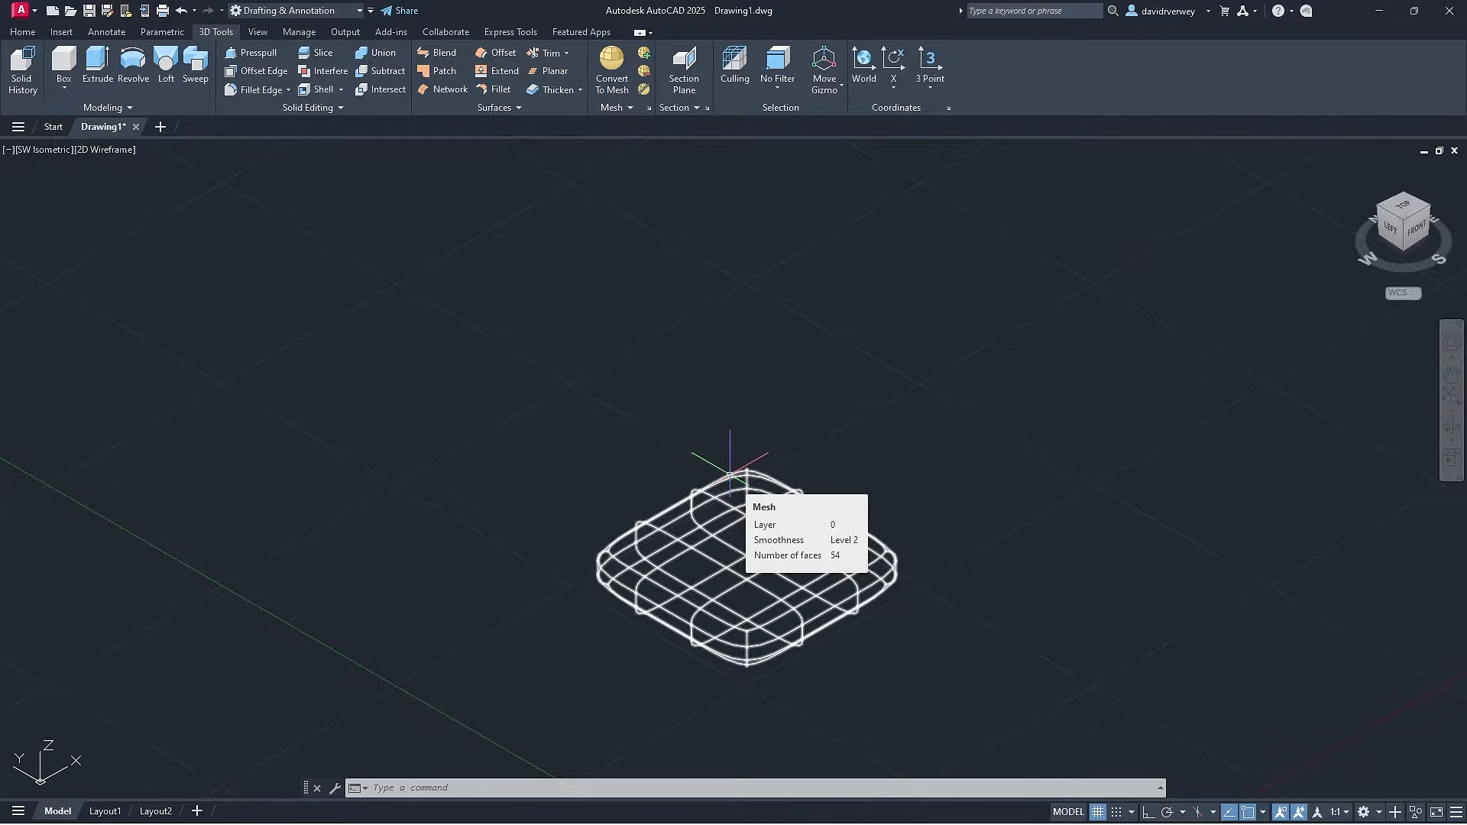
{"action": "scroll", "coordinate": [729, 475], "scroll_direction": "up", "scroll_amount": 6}
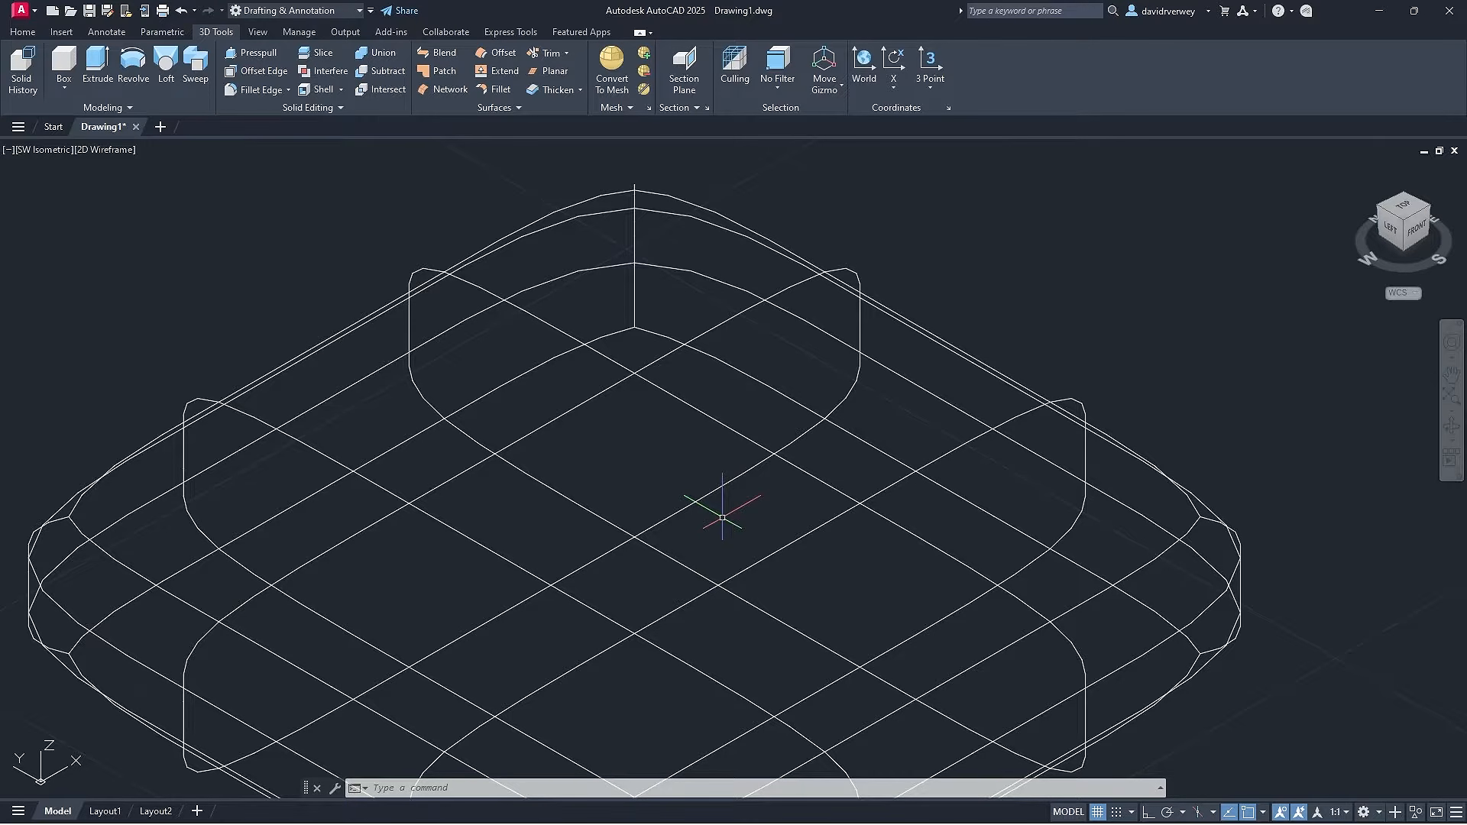
{"action": "mouse_move", "coordinate": [657, 520]}
{"action": "middle_mouse_down"}
{"action": "mouse_move", "coordinate": [541, 377]}
{"action": "mouse_move", "coordinate": [878, 589]}
{"action": "middle_mouse_up"}
{"action": "scroll", "coordinate": [542, 377], "scroll_direction": "down", "scroll_amount": 6}
{"action": "middle_click_drag", "start_coordinate": [707, 507], "coordinate": [799, 576]}
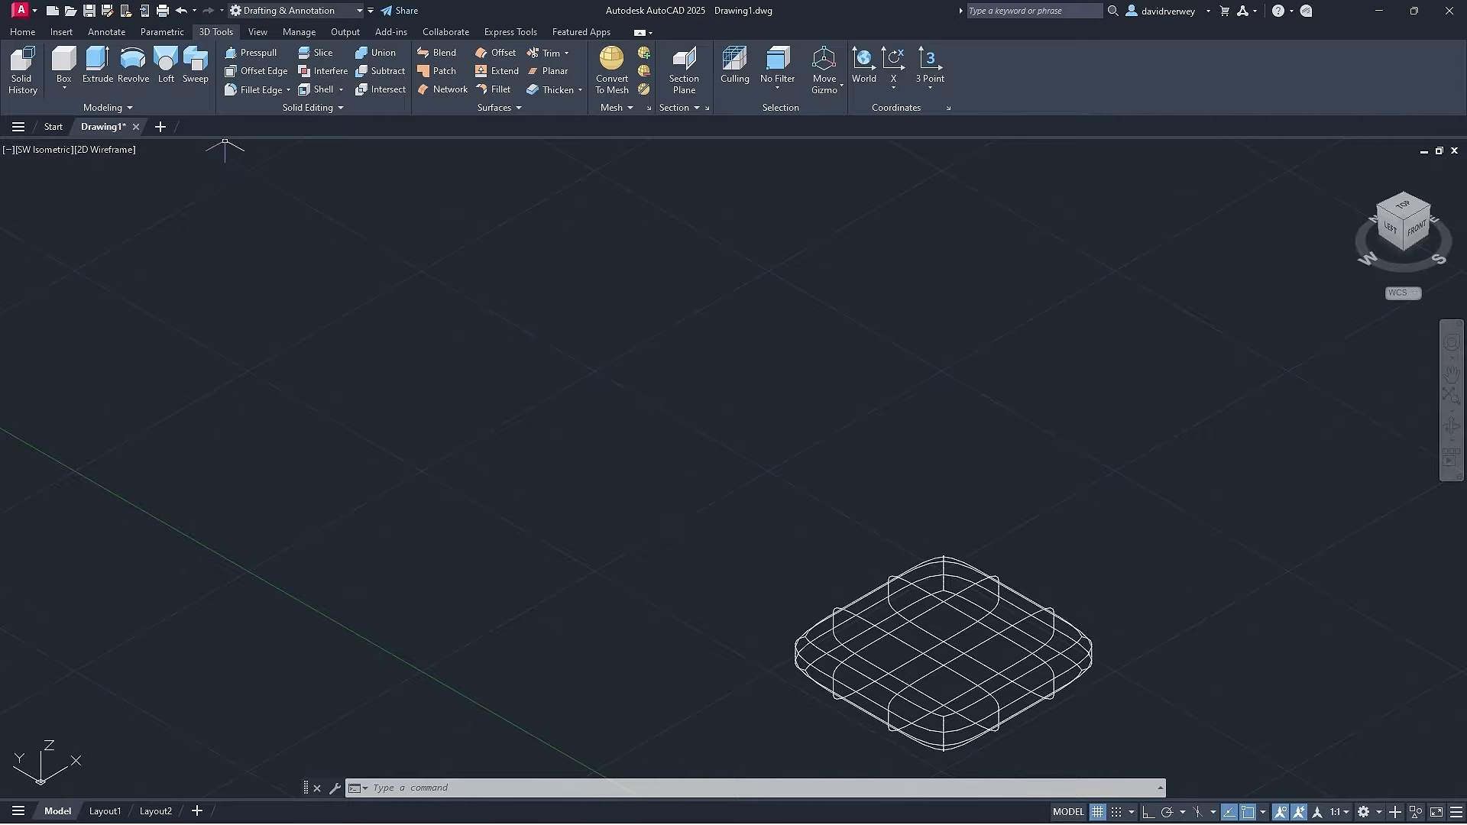
Create a mesh box beside the smoothed box, with a base about 2.4 by 2.4 and a height of 0.5.
{"action": "left_click", "coordinate": [130, 108]}
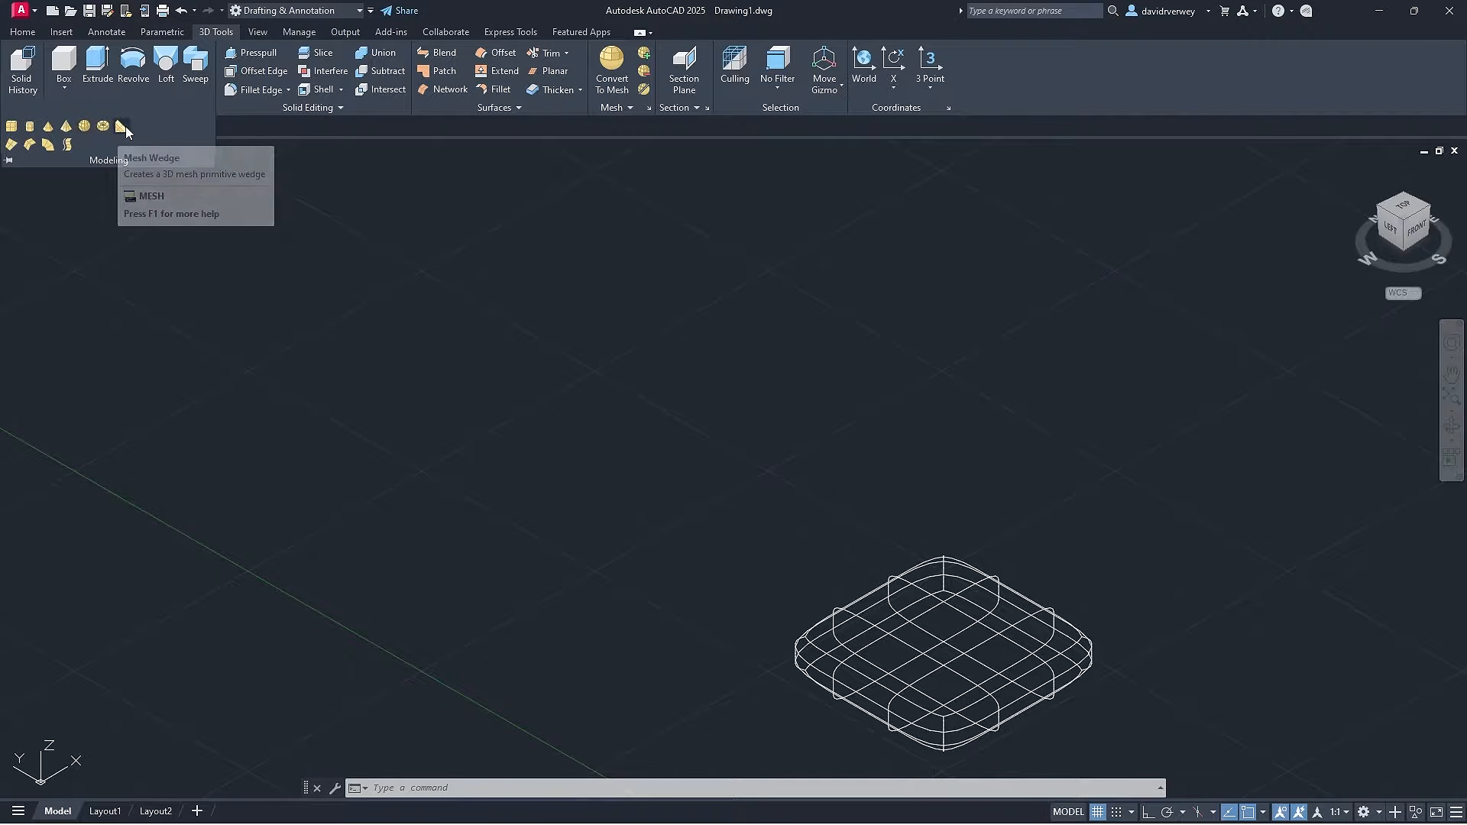
{"action": "left_click", "coordinate": [11, 126]}
{"action": "key", "text": "F5"}
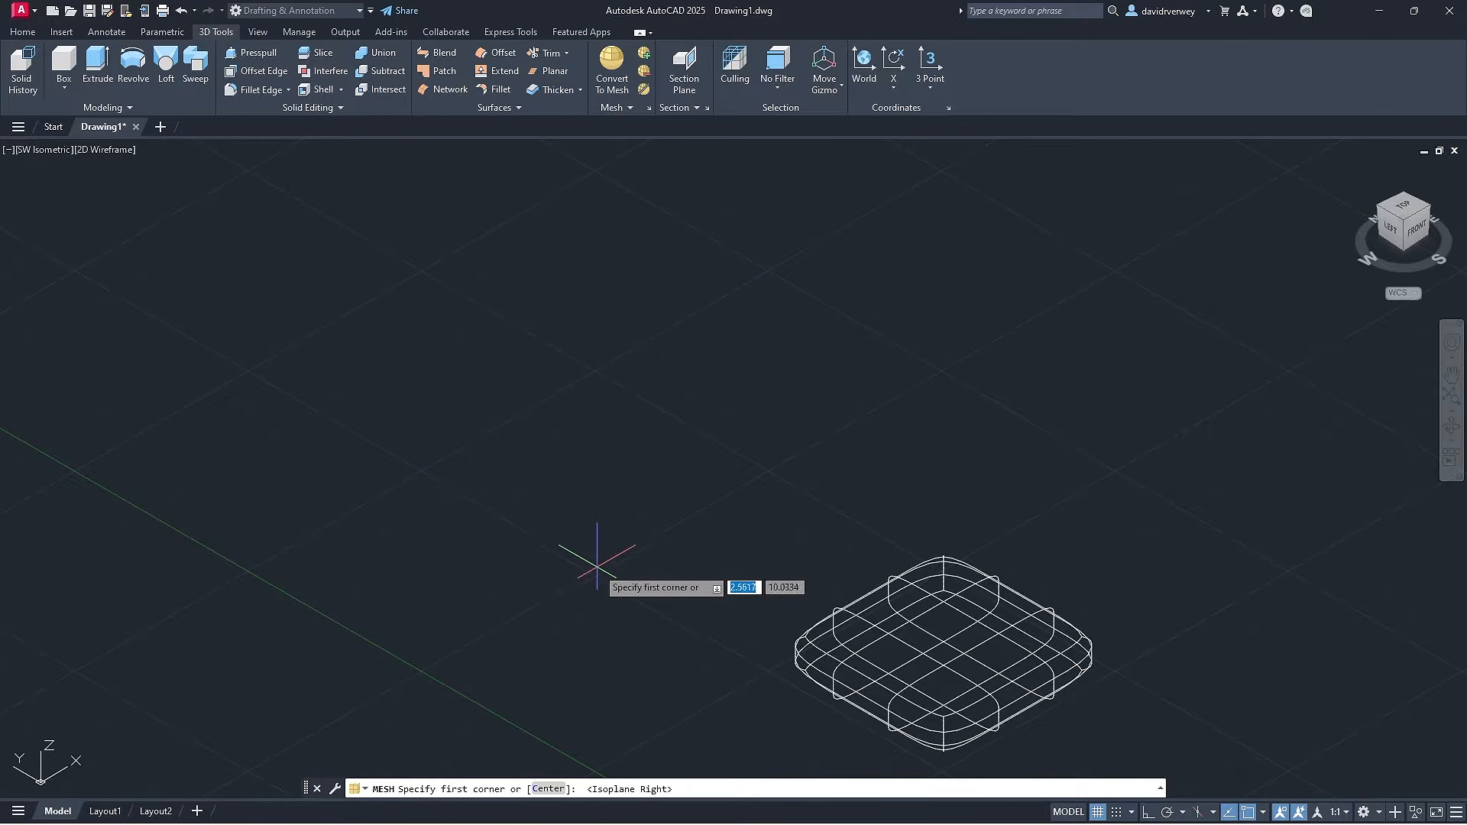
{"action": "left_click", "coordinate": [593, 569]}
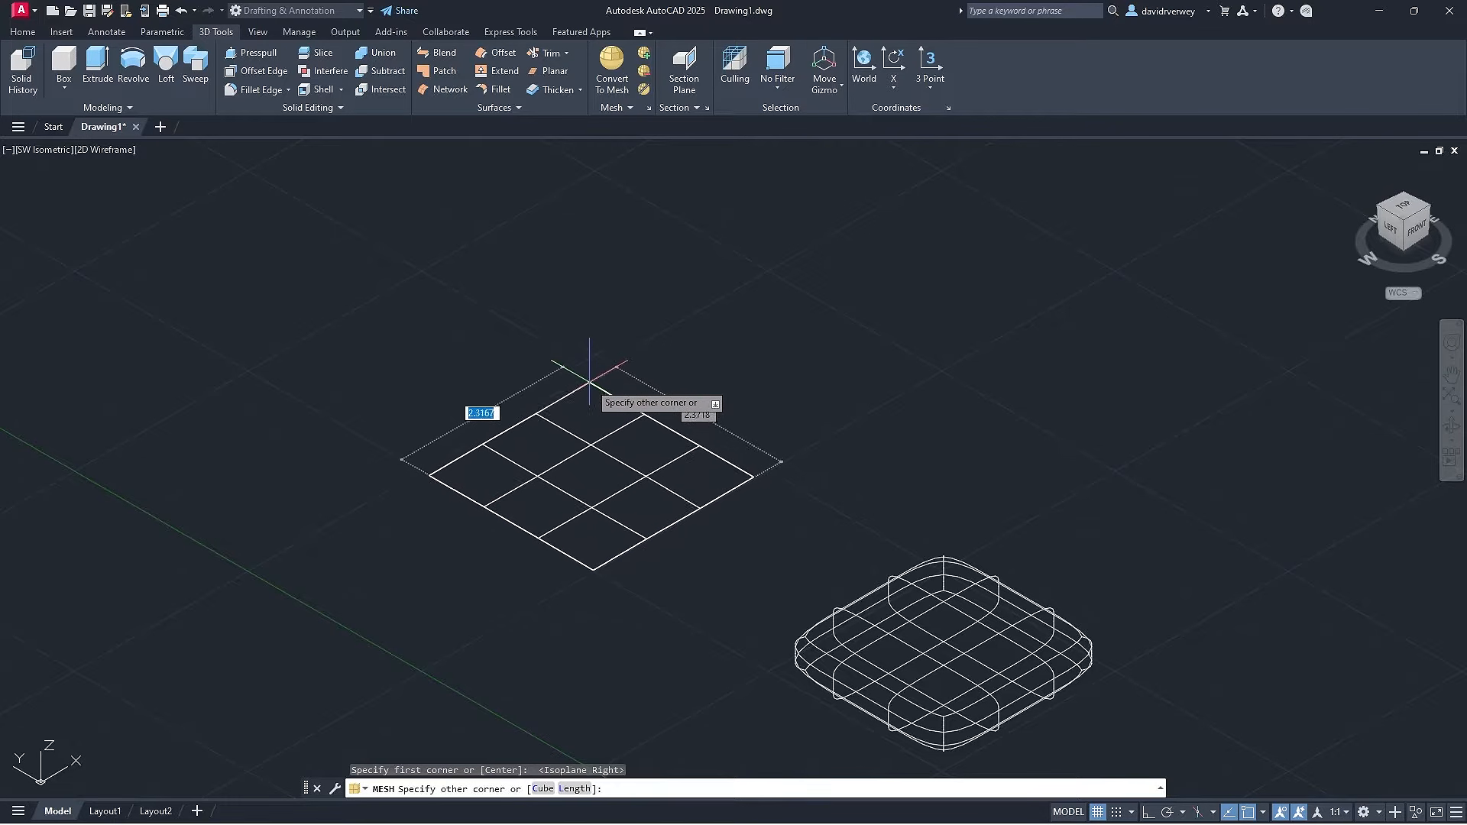
{"action": "left_click", "coordinate": [593, 373]}
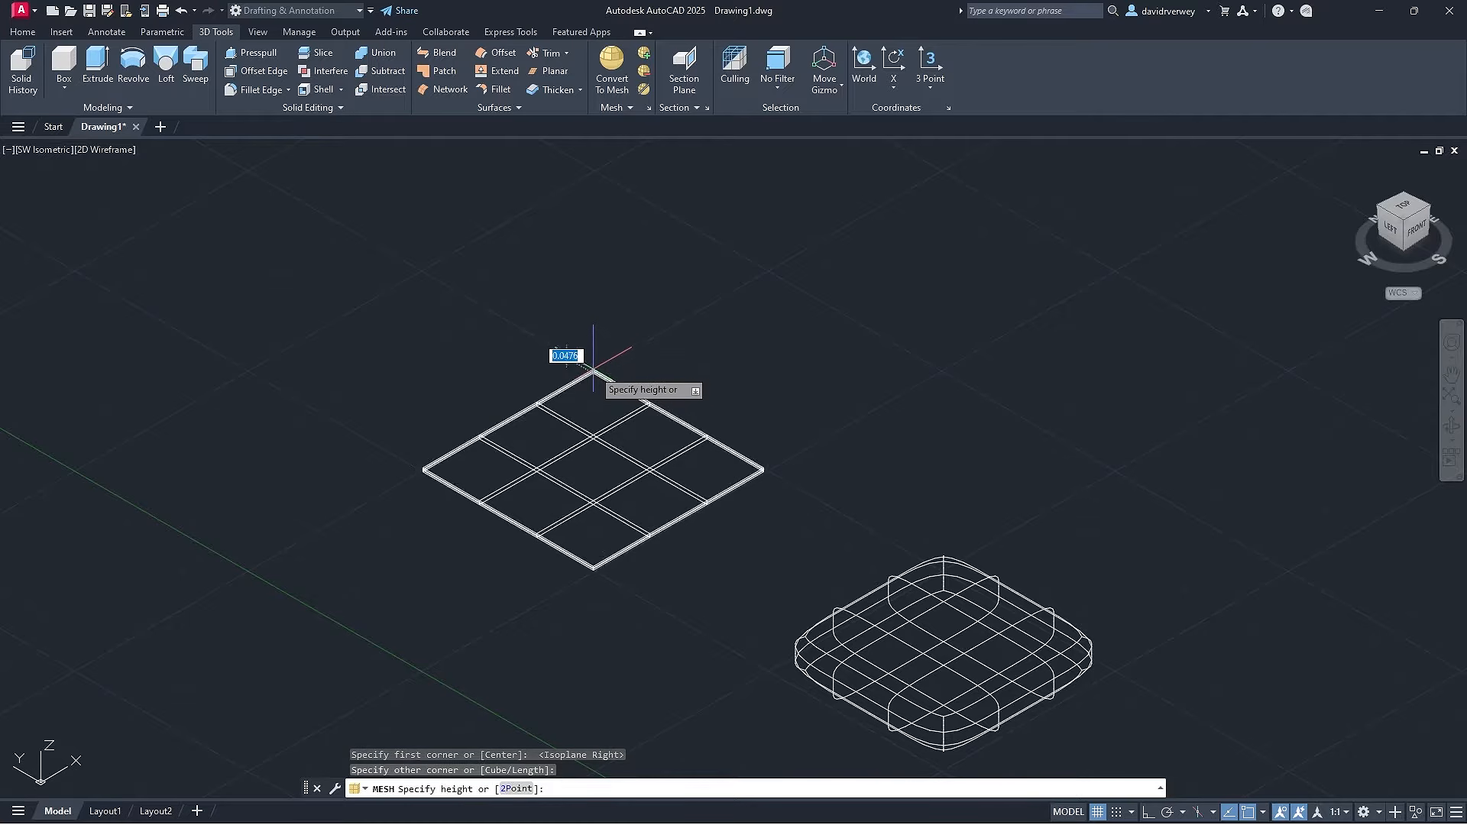
{"action": "type", "text": "0.5"}
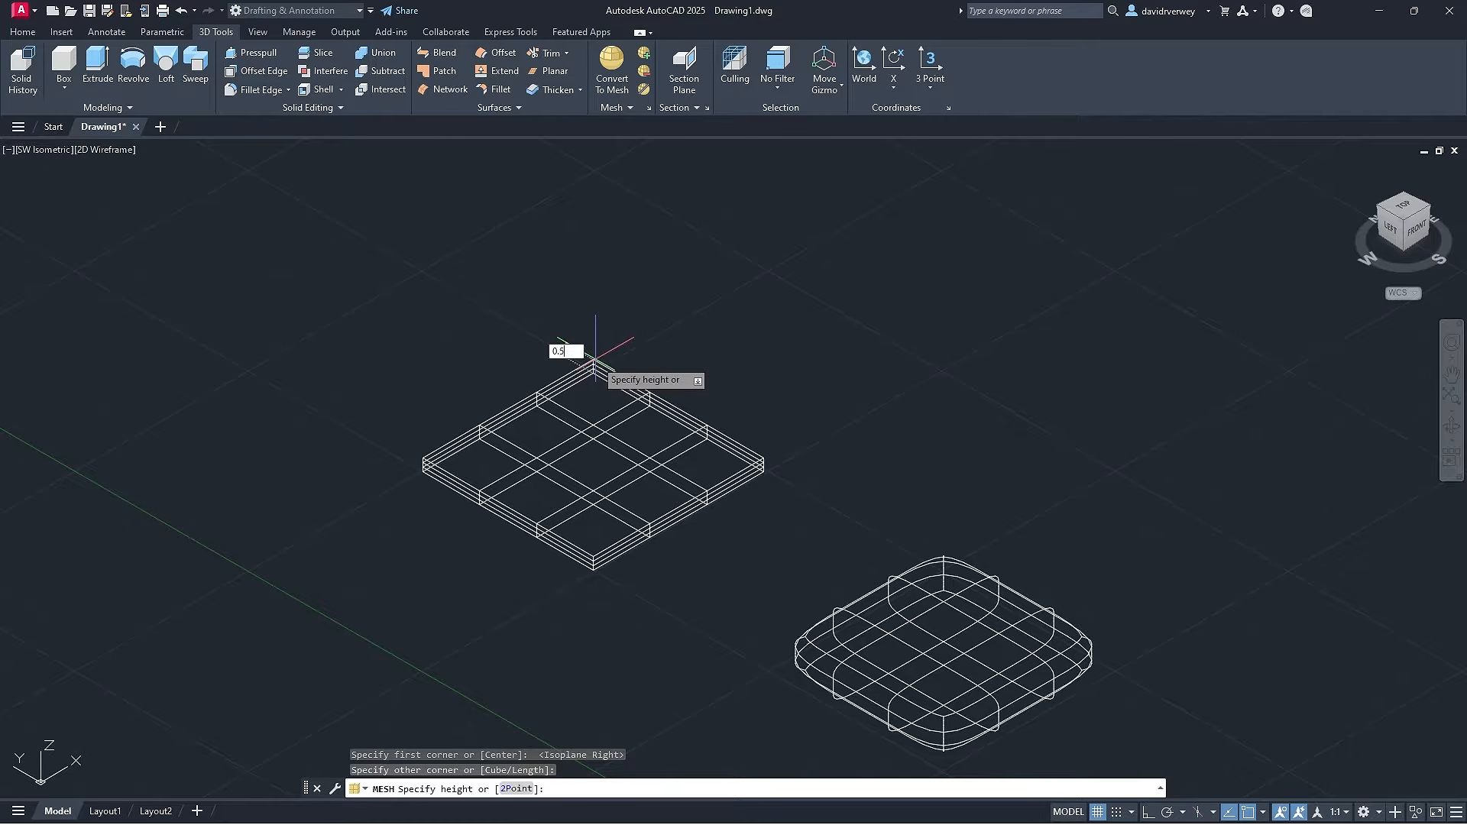
{"action": "key", "text": "Return"}
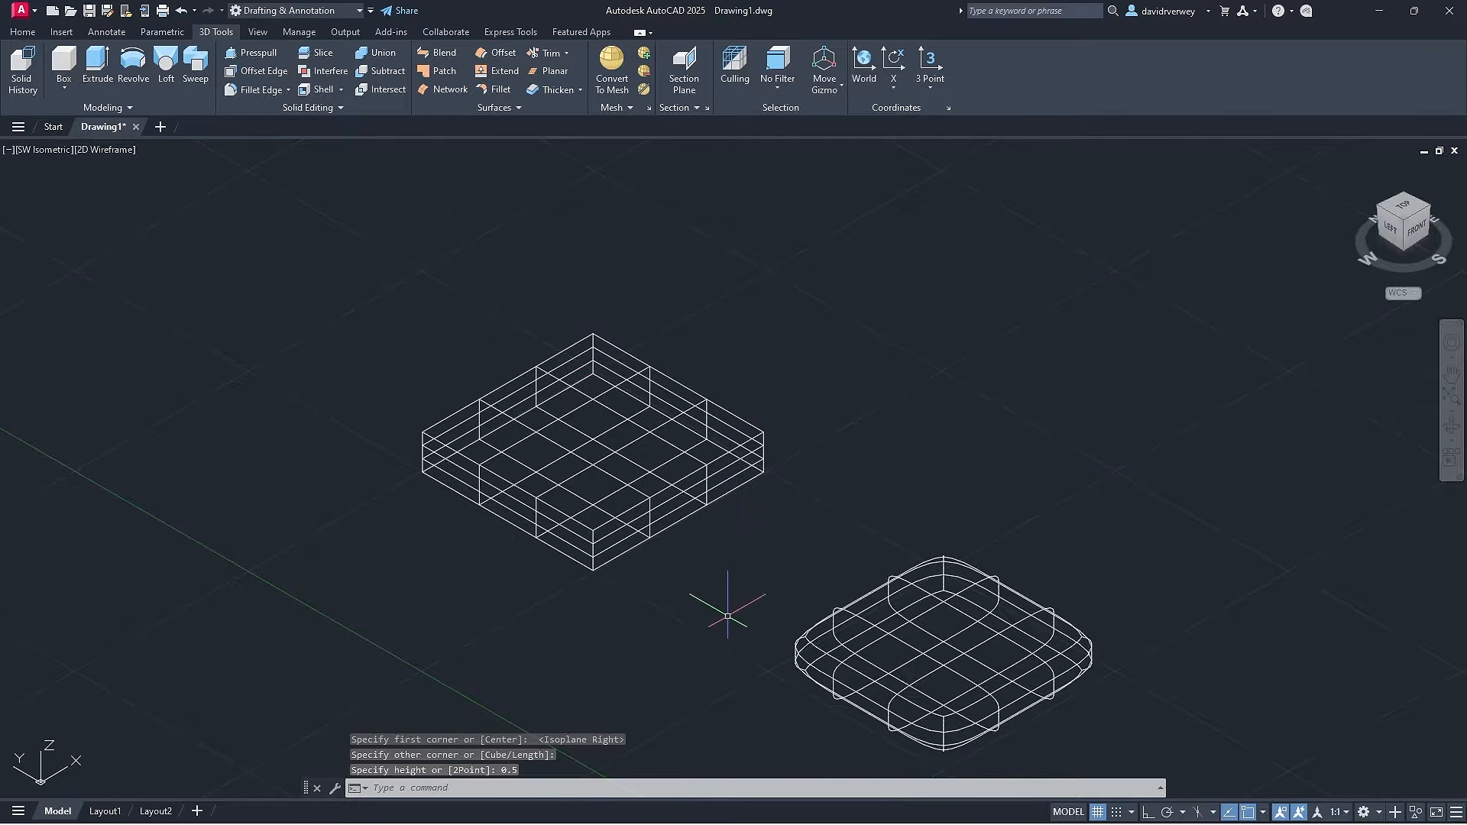
Compare the face divisions of the new mesh box with those of the smoothed mesh box.
{"action": "middle_click_drag", "start_coordinate": [721, 602], "coordinate": [760, 563]}
{"action": "scroll", "coordinate": [755, 497], "scroll_direction": "up", "scroll_amount": 1}
{"action": "scroll", "coordinate": [755, 498], "scroll_direction": "down", "scroll_amount": 1}
{"action": "middle_click_drag", "start_coordinate": [750, 495], "coordinate": [656, 441]}
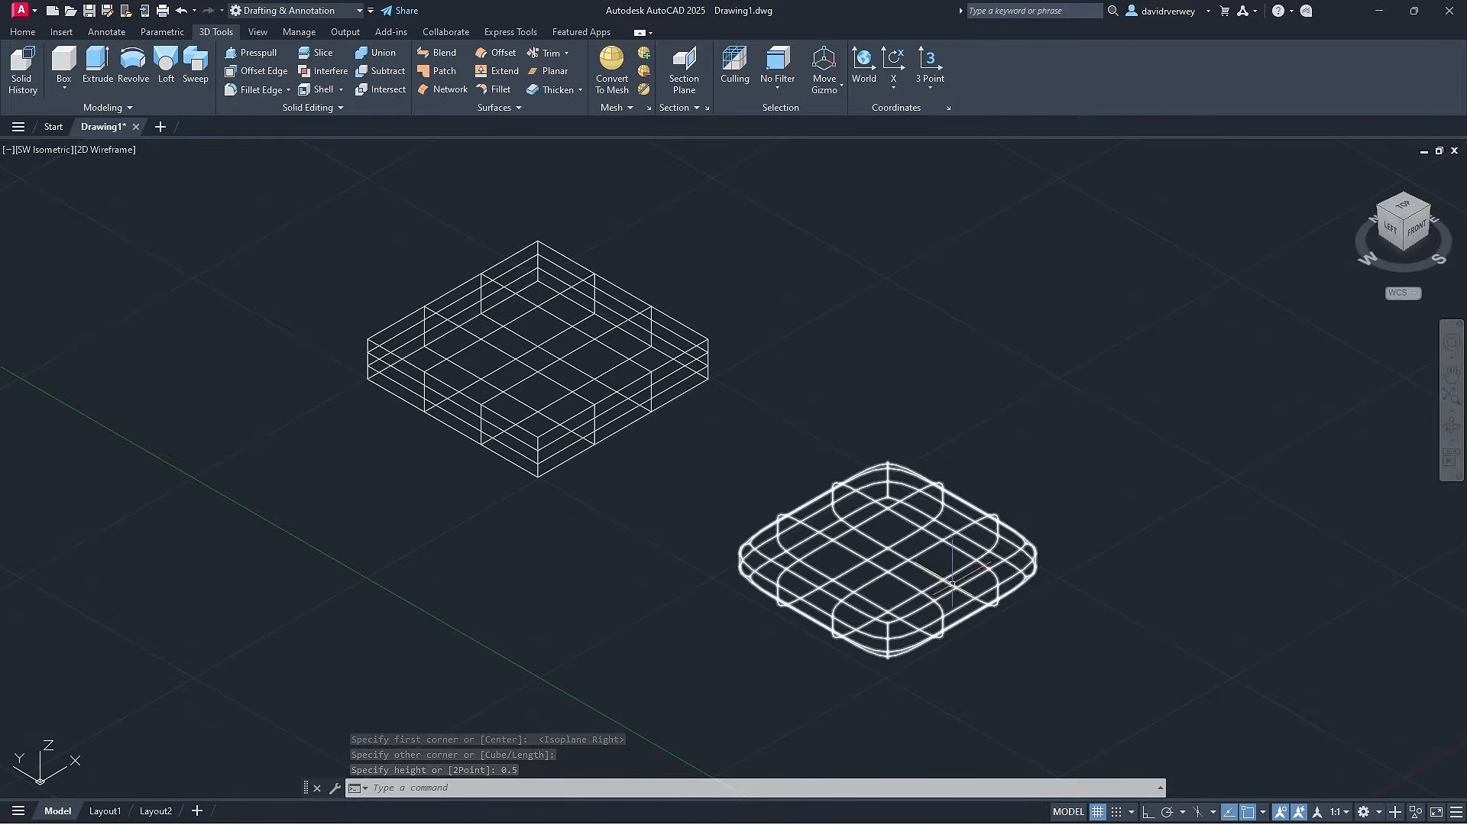
{"action": "scroll", "coordinate": [929, 613], "scroll_direction": "up", "scroll_amount": 2}
{"action": "middle_click_drag", "start_coordinate": [767, 387], "coordinate": [1049, 521]}
{"action": "scroll", "coordinate": [1049, 521], "scroll_direction": "down", "scroll_amount": 1}
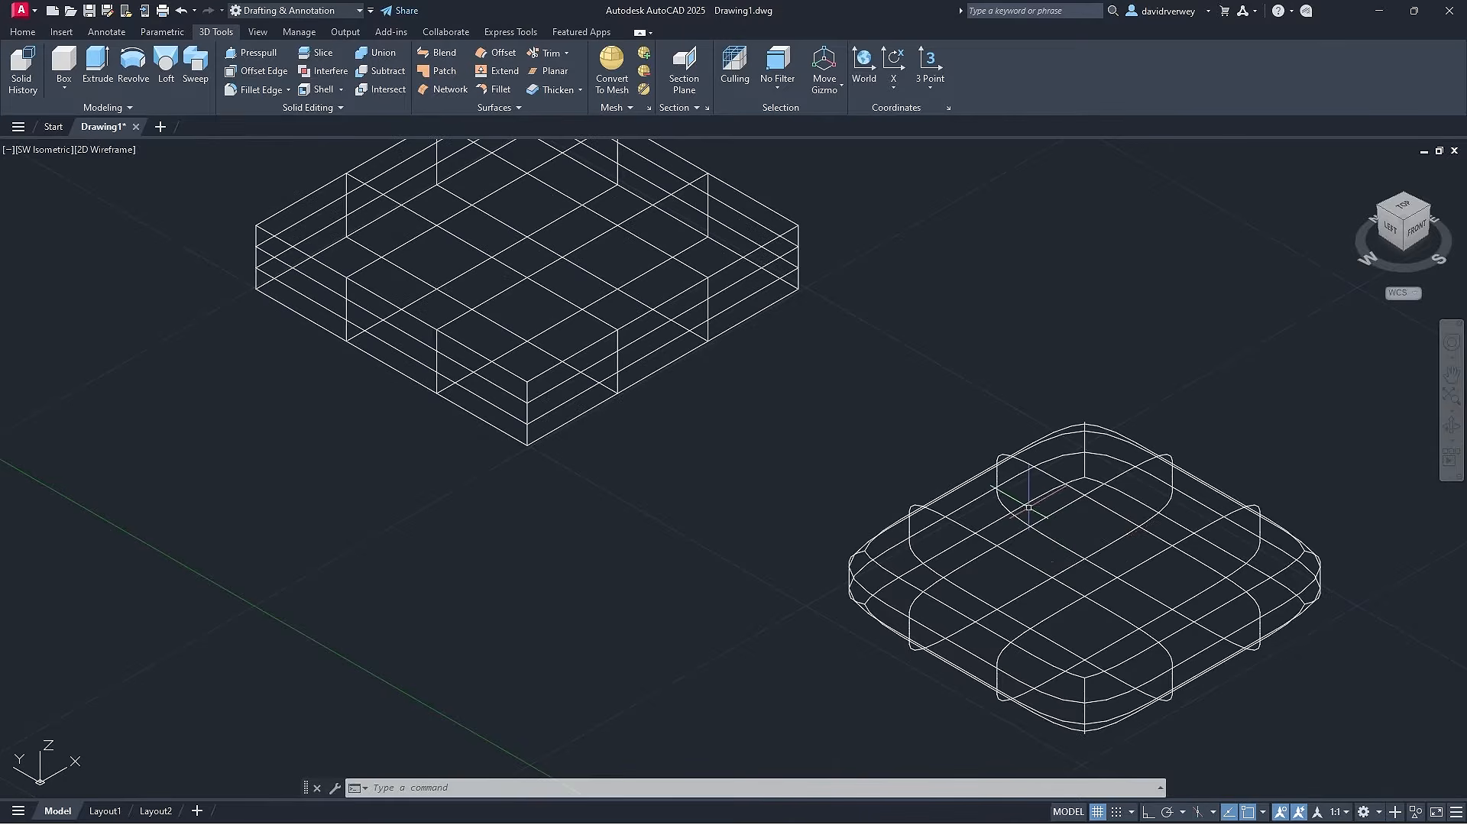
{"action": "middle_click_drag", "start_coordinate": [1155, 560], "coordinate": [973, 565]}
{"action": "middle_click_drag", "start_coordinate": [506, 442], "coordinate": [739, 641]}
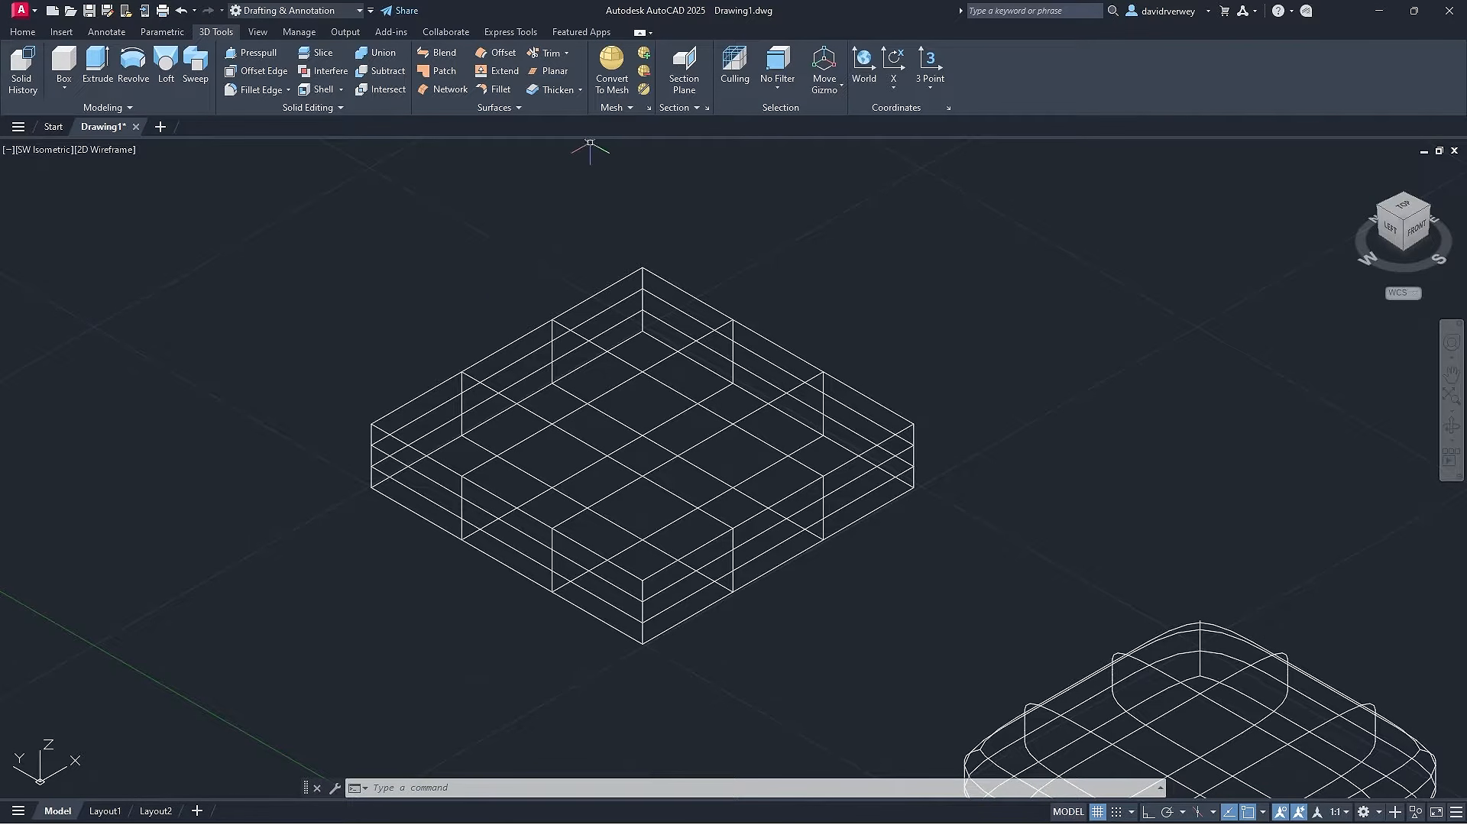
Extrude the central mesh face on the front side of the new mesh box by 1.0.
{"action": "left_click", "coordinate": [628, 108]}
{"action": "left_click", "coordinate": [626, 122]}
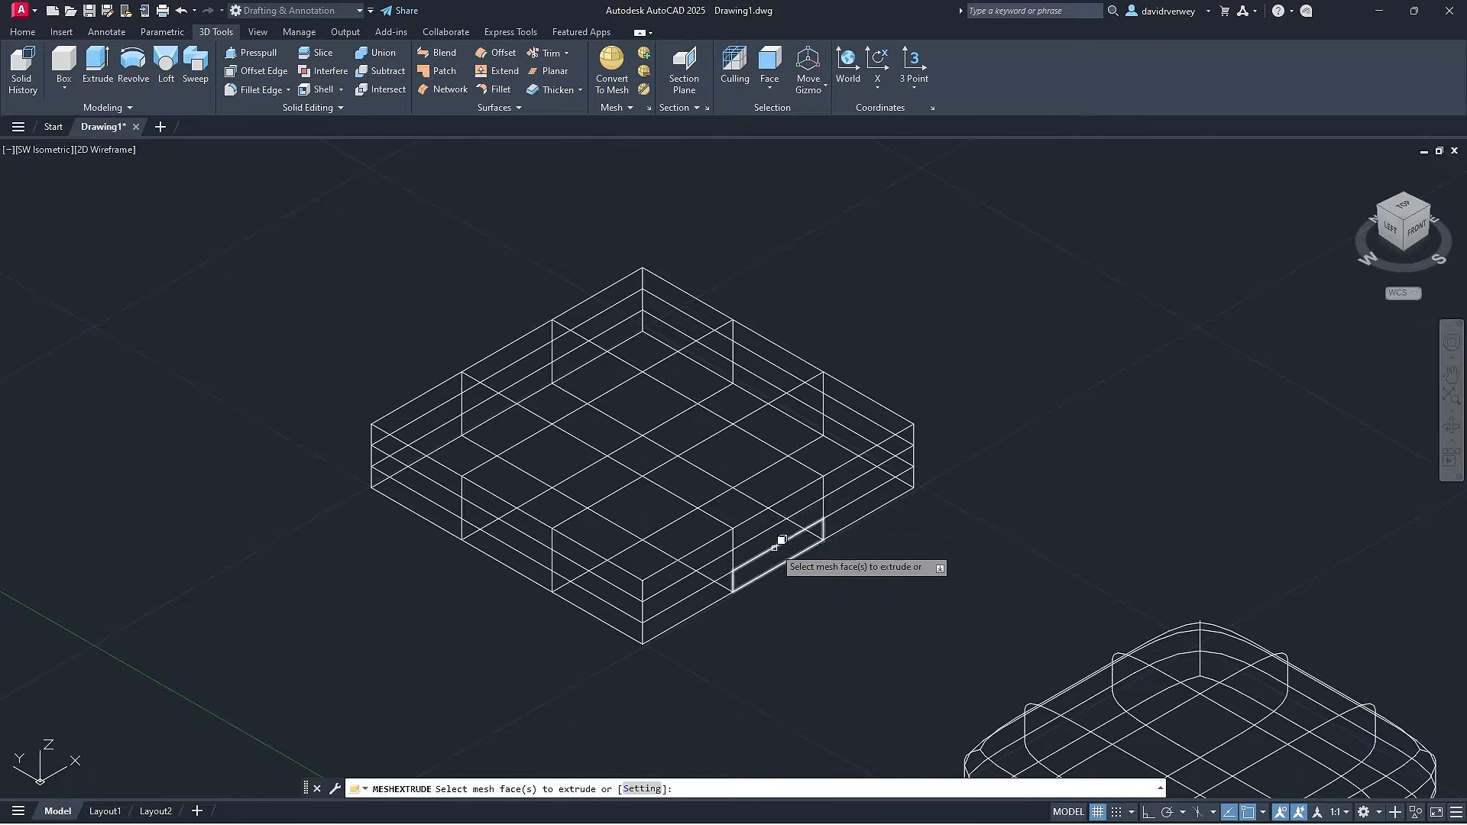
{"action": "left_click", "coordinate": [795, 526]}
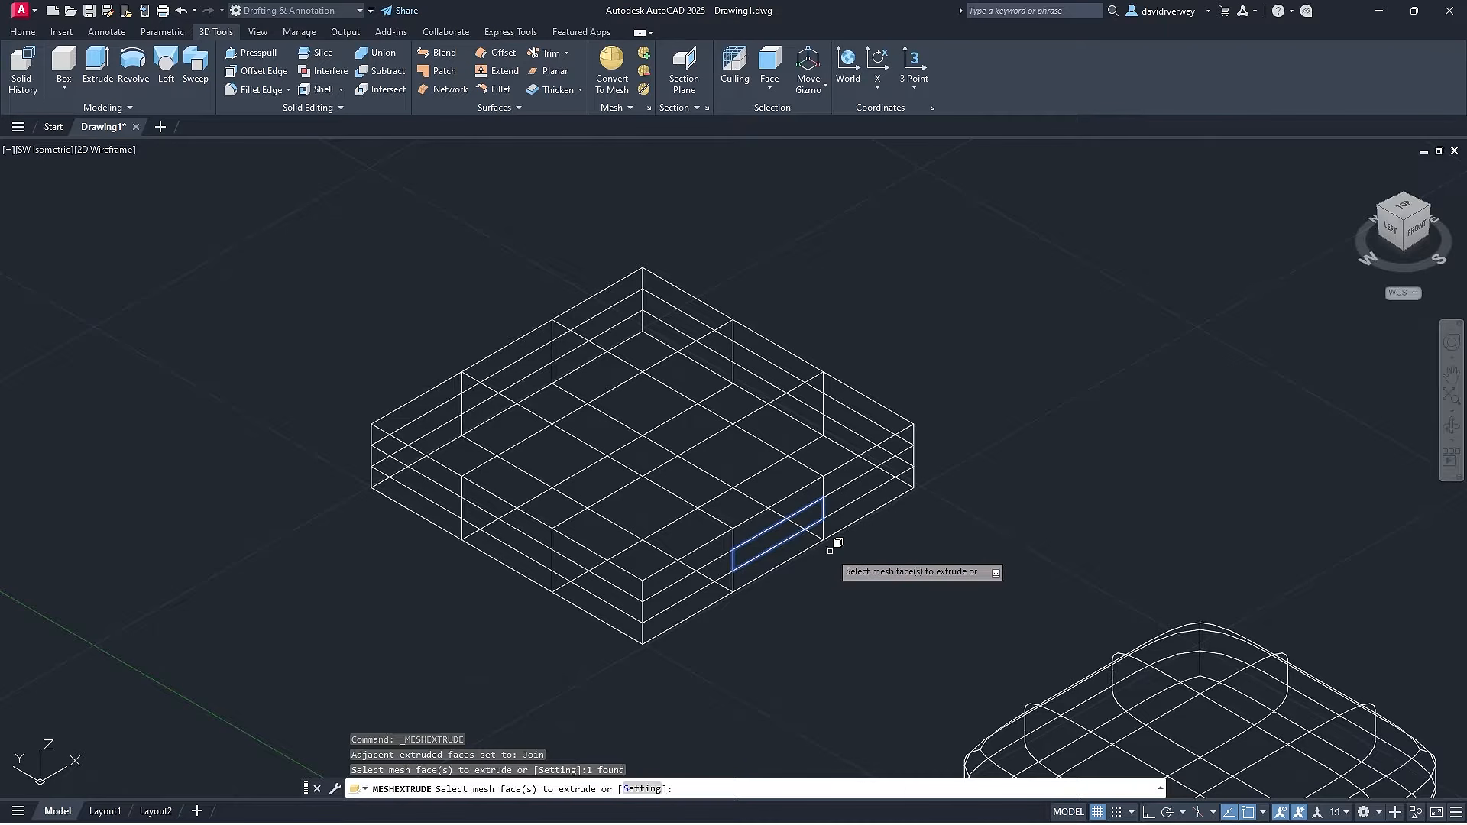
{"action": "key", "text": "Return"}
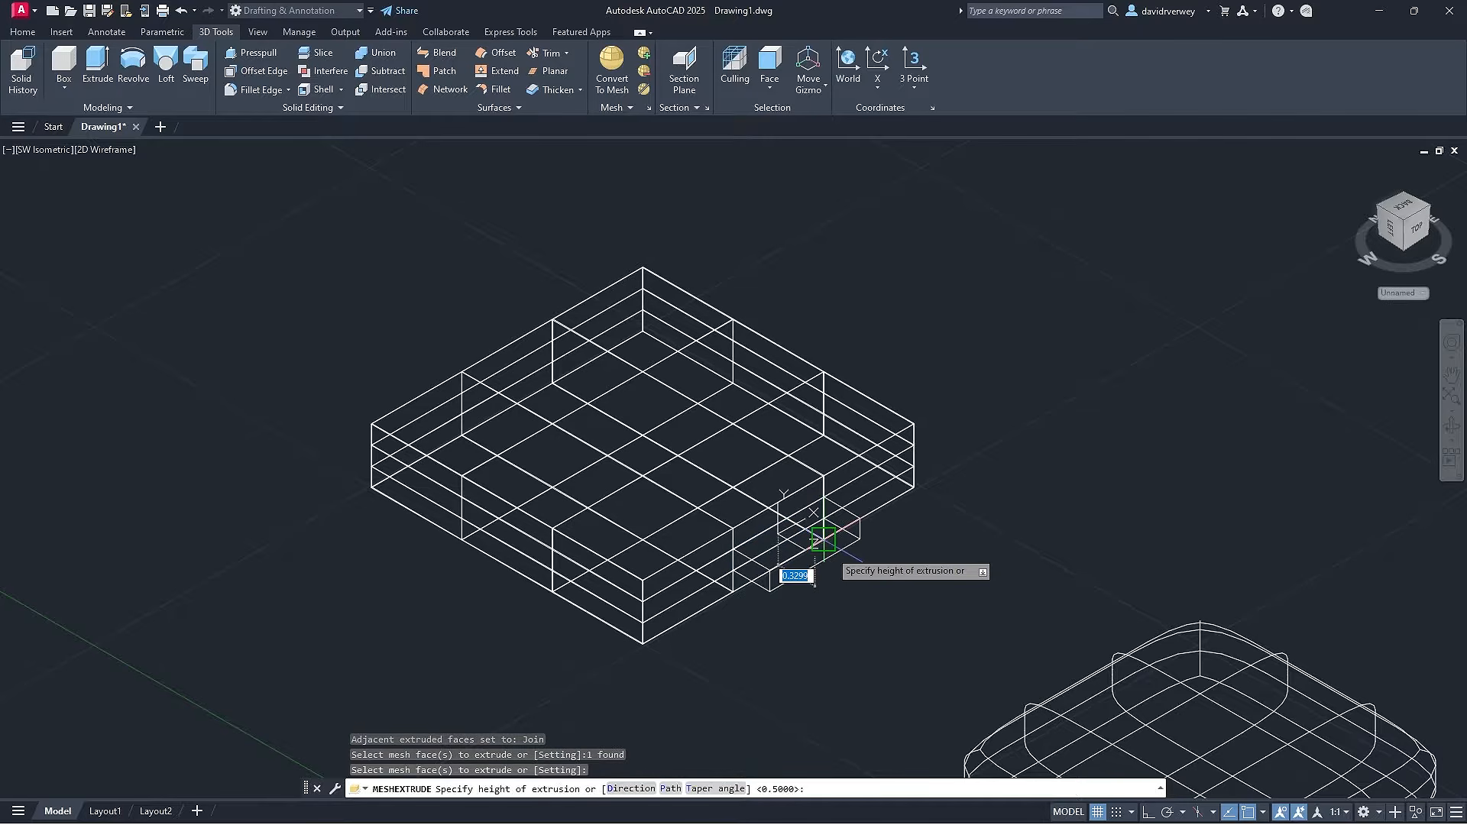
{"action": "scroll", "coordinate": [839, 579], "scroll_direction": "up", "scroll_amount": 3}
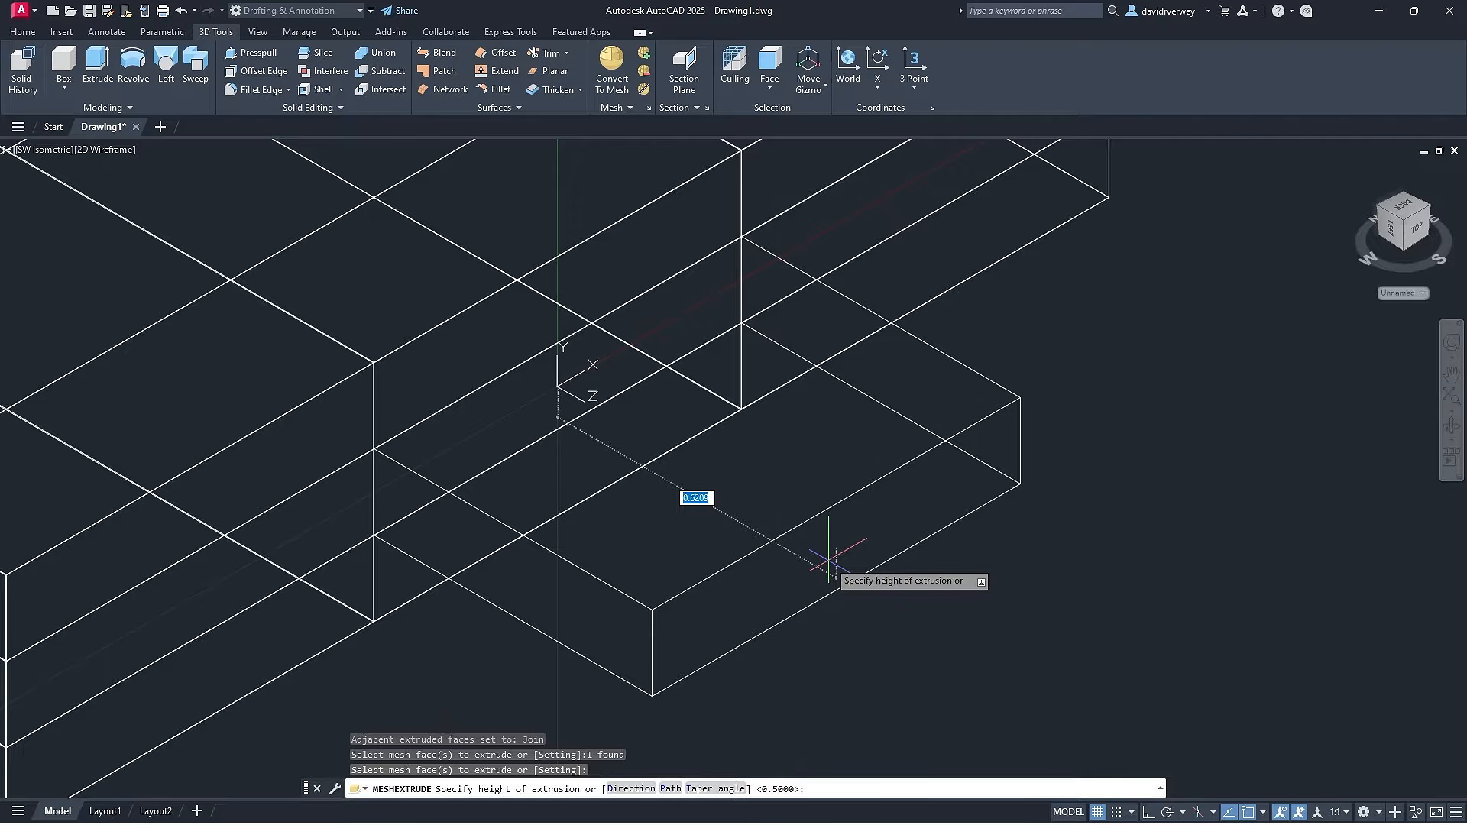
{"action": "type", "text": "1.0"}
{"action": "key", "text": "Return"}
{"action": "scroll", "coordinate": [797, 557], "scroll_direction": "down", "scroll_amount": 5}
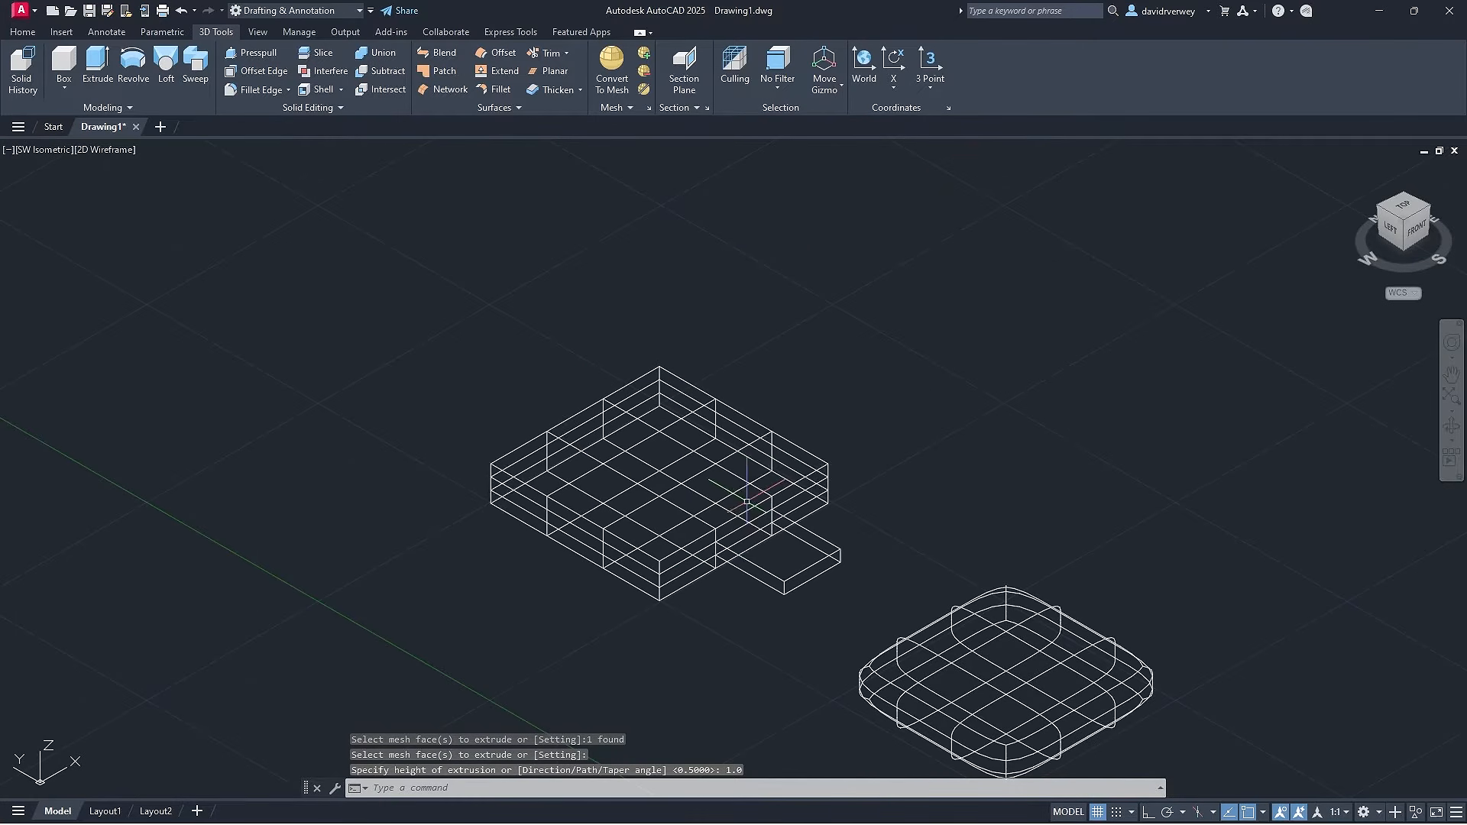
{"action": "scroll", "coordinate": [764, 512], "scroll_direction": "up", "scroll_amount": 2}
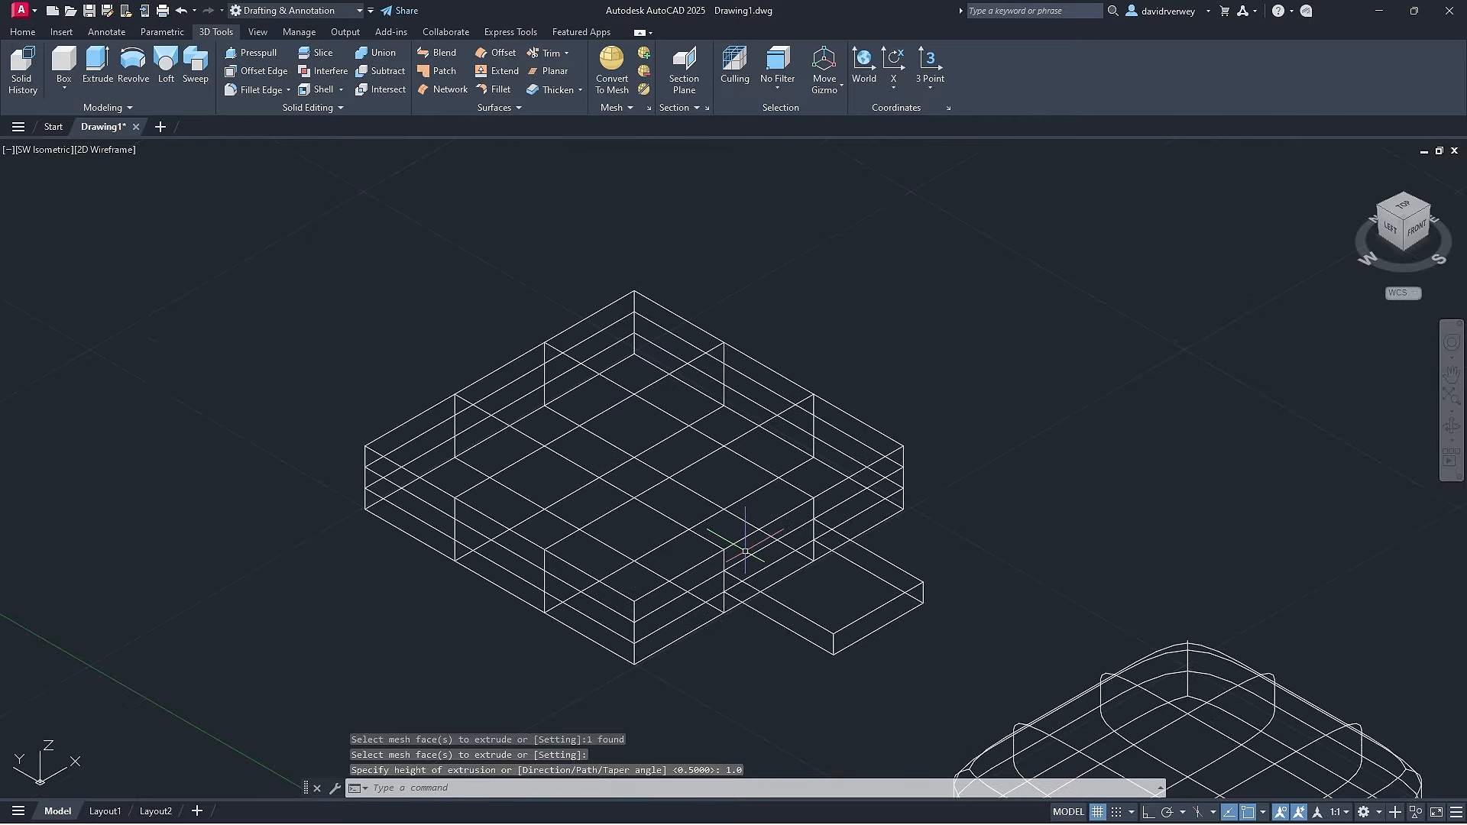
{"action": "left_click", "coordinate": [625, 107]}
{"action": "left_click", "coordinate": [631, 126]}
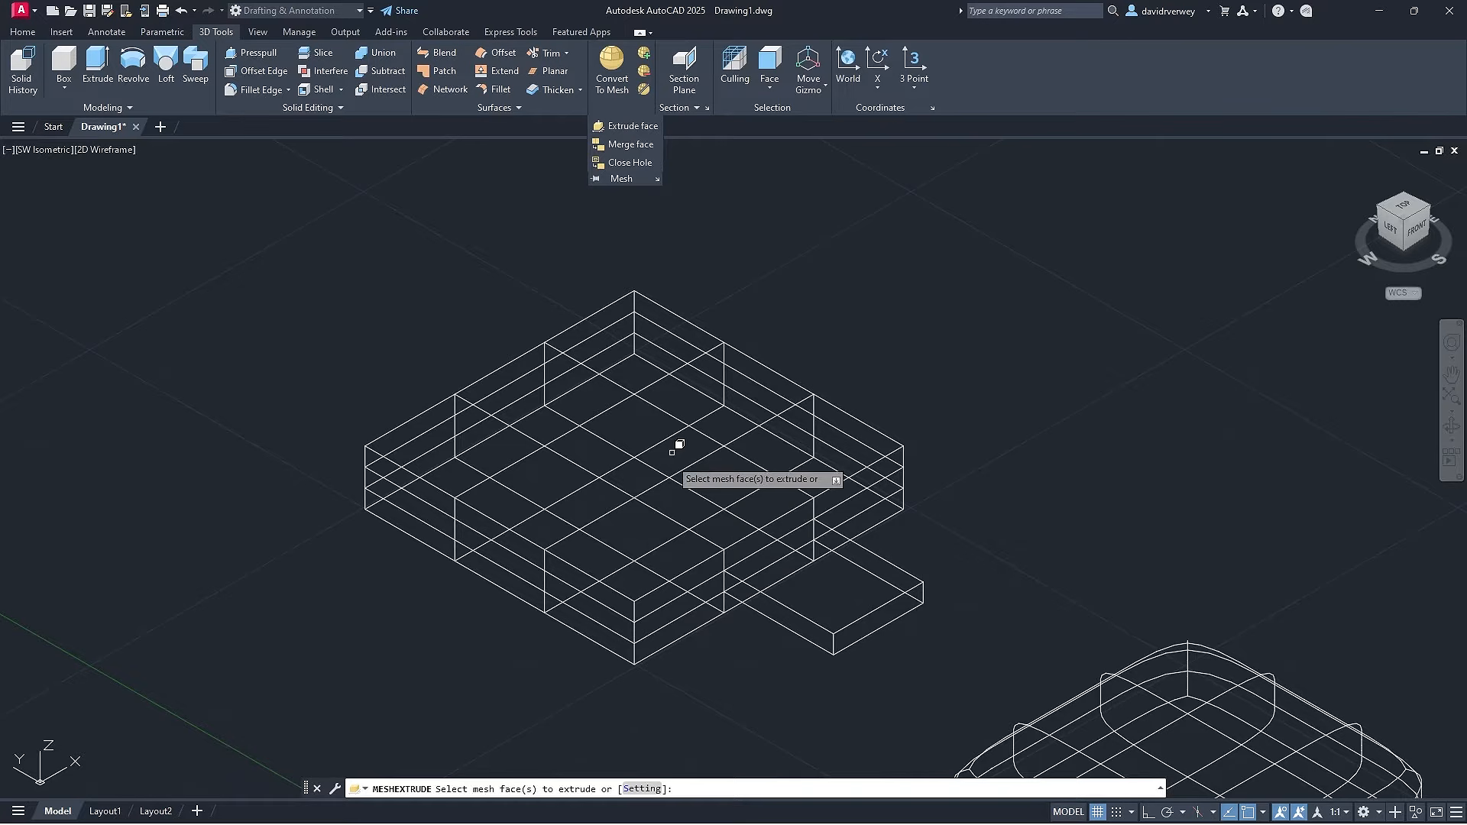
{"action": "left_click", "coordinate": [611, 570]}
{"action": "left_click", "coordinate": [628, 561]}
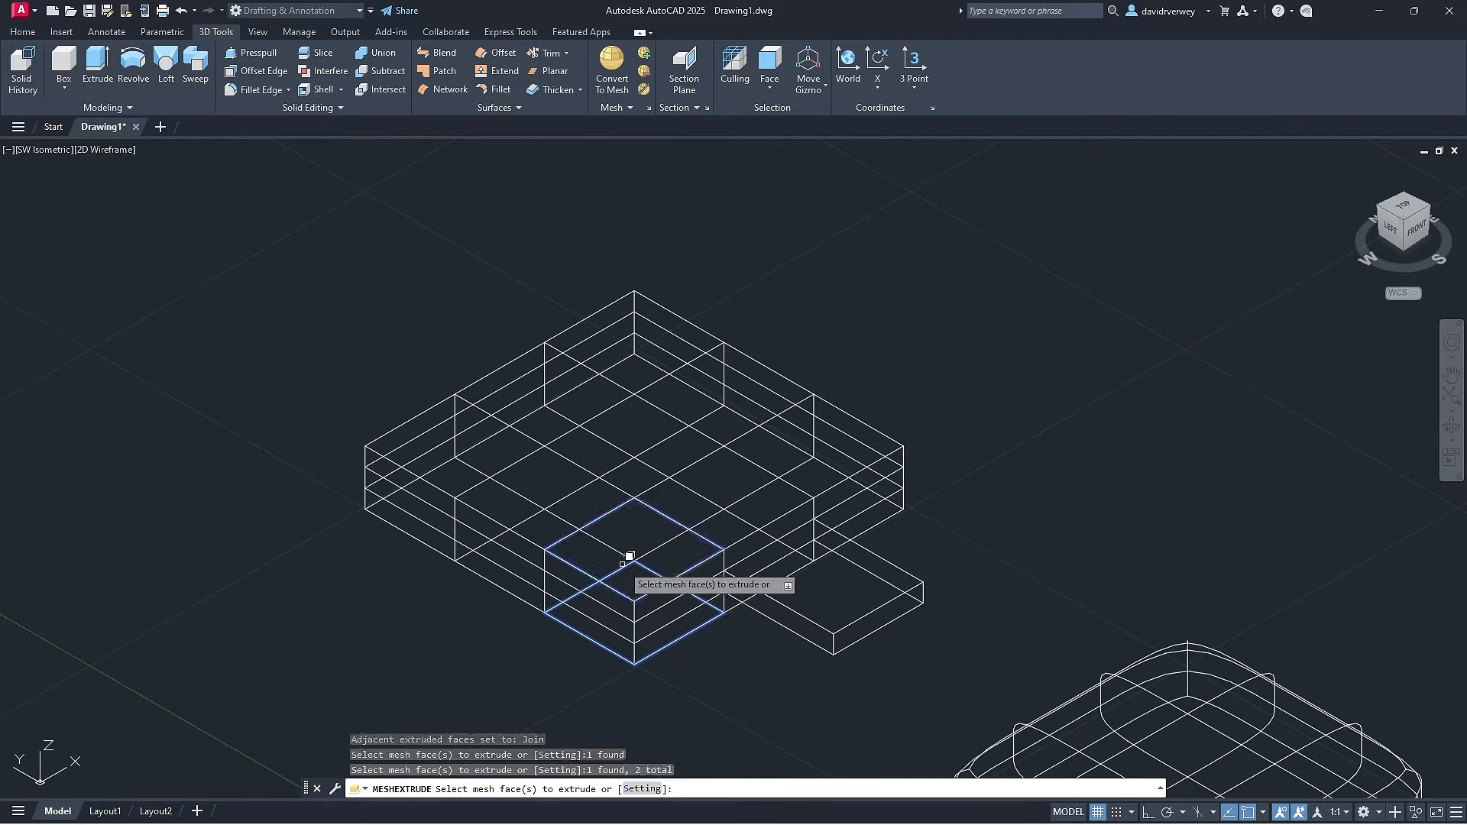
{"action": "key", "text": "Escape"}
Extrude the top mesh face at the box's nearest corner upward by 0.5.
{"action": "left_click", "coordinate": [625, 107]}
{"action": "left_click", "coordinate": [622, 125]}
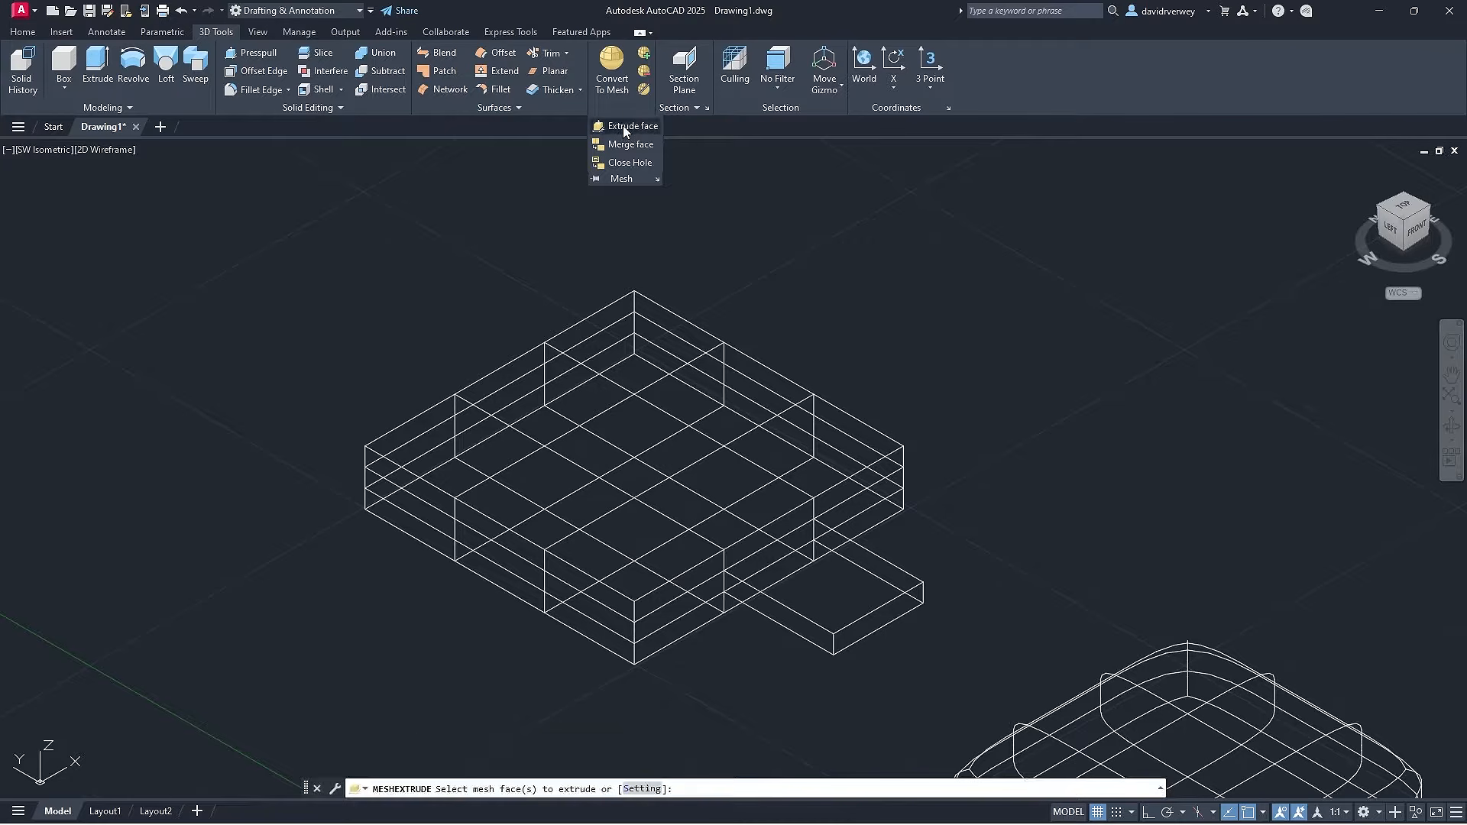
{"action": "key", "text": "Return"}
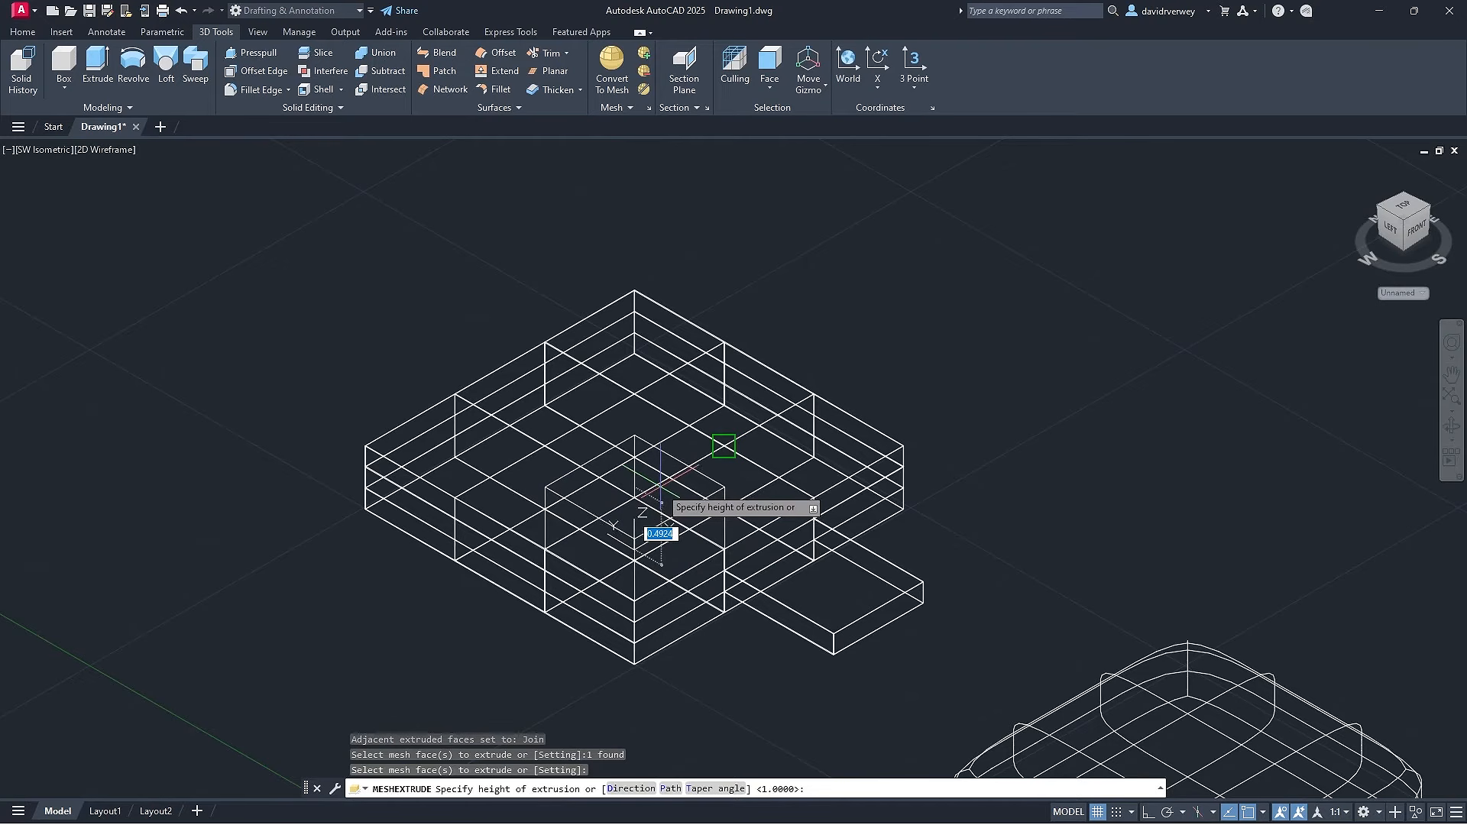
{"action": "type", "text": "0.5"}
{"action": "key", "text": "Return"}
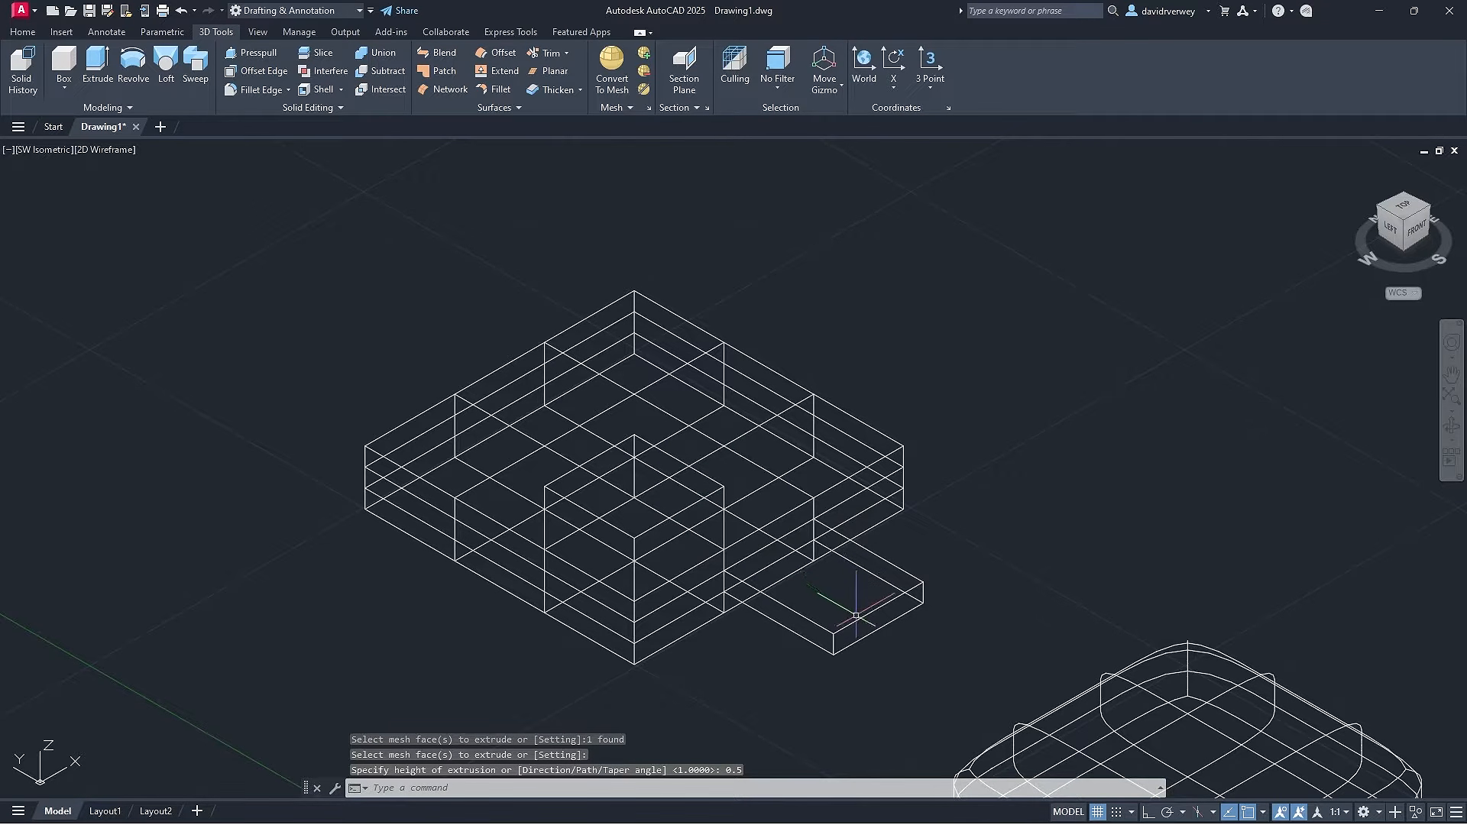
Preview the extruded mesh box in the Conceptual visual style.
{"action": "left_click", "coordinate": [115, 149]}
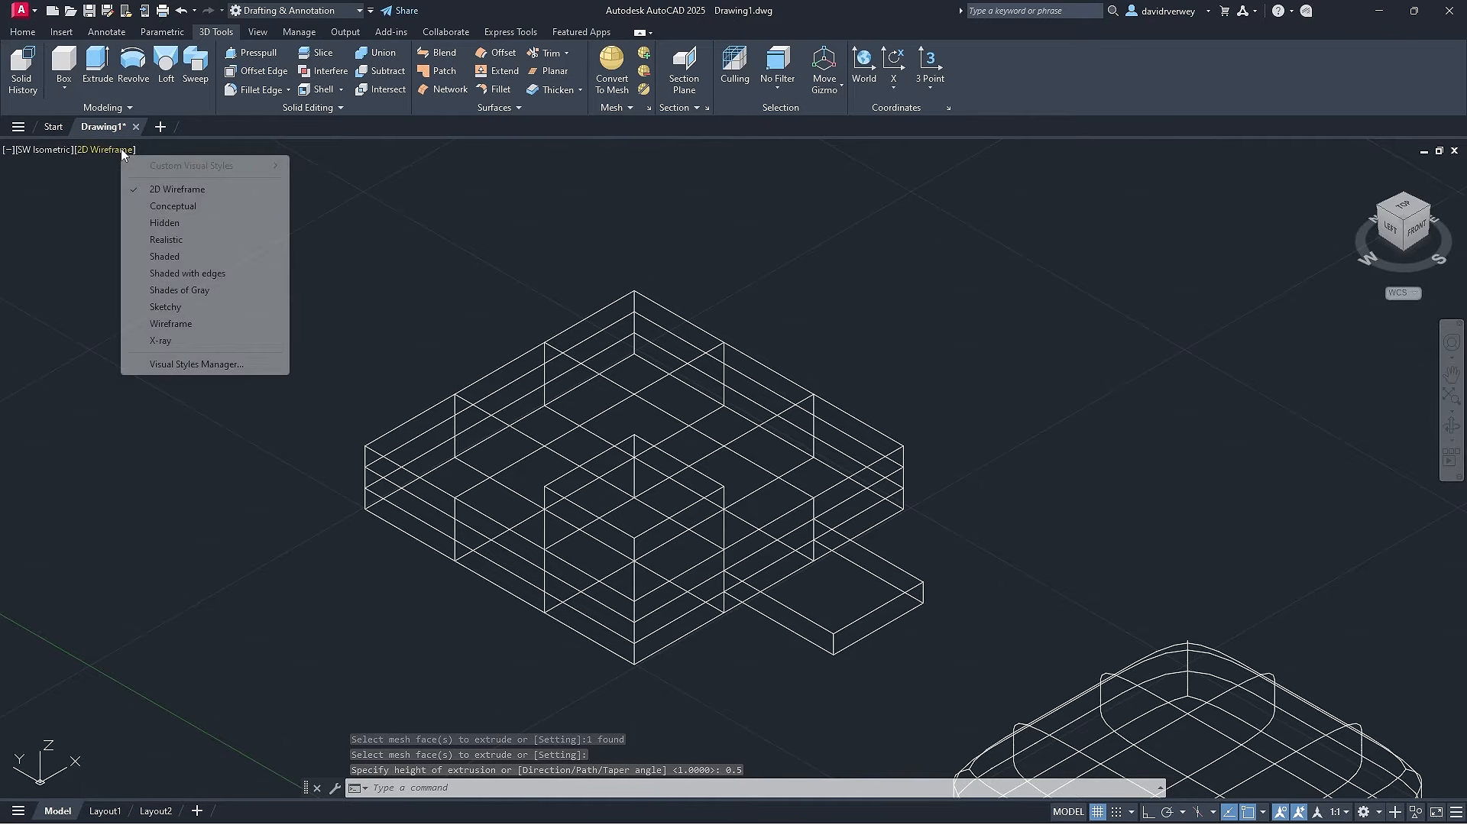
{"action": "left_click", "coordinate": [164, 206]}
{"action": "middle_click_drag", "start_coordinate": [1026, 572], "coordinate": [979, 486]}
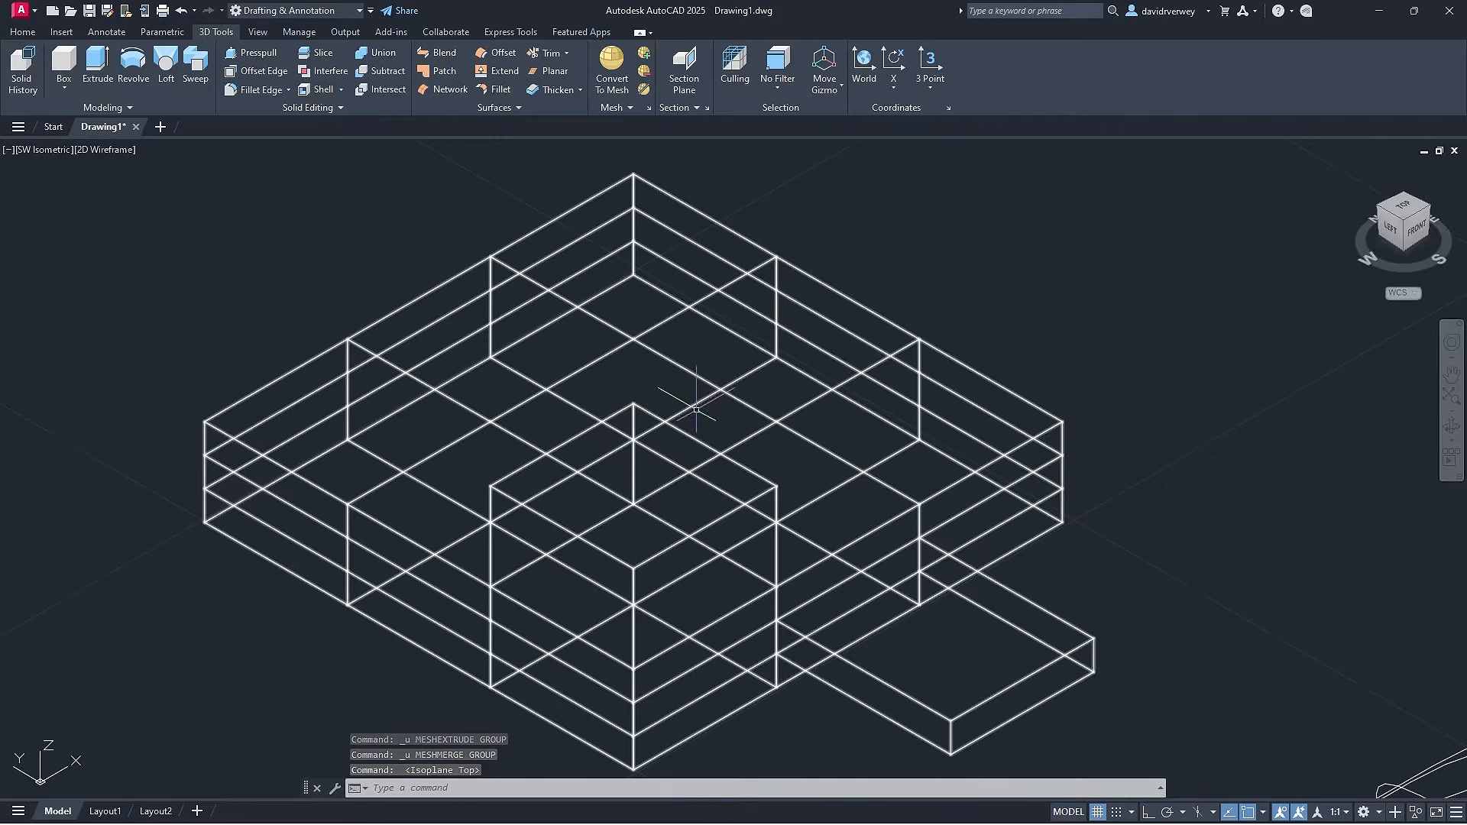
Merge the three adjacent top mesh faces along the box's rear right edge into one face.
{"action": "left_click", "coordinate": [611, 108]}
{"action": "left_click", "coordinate": [643, 143]}
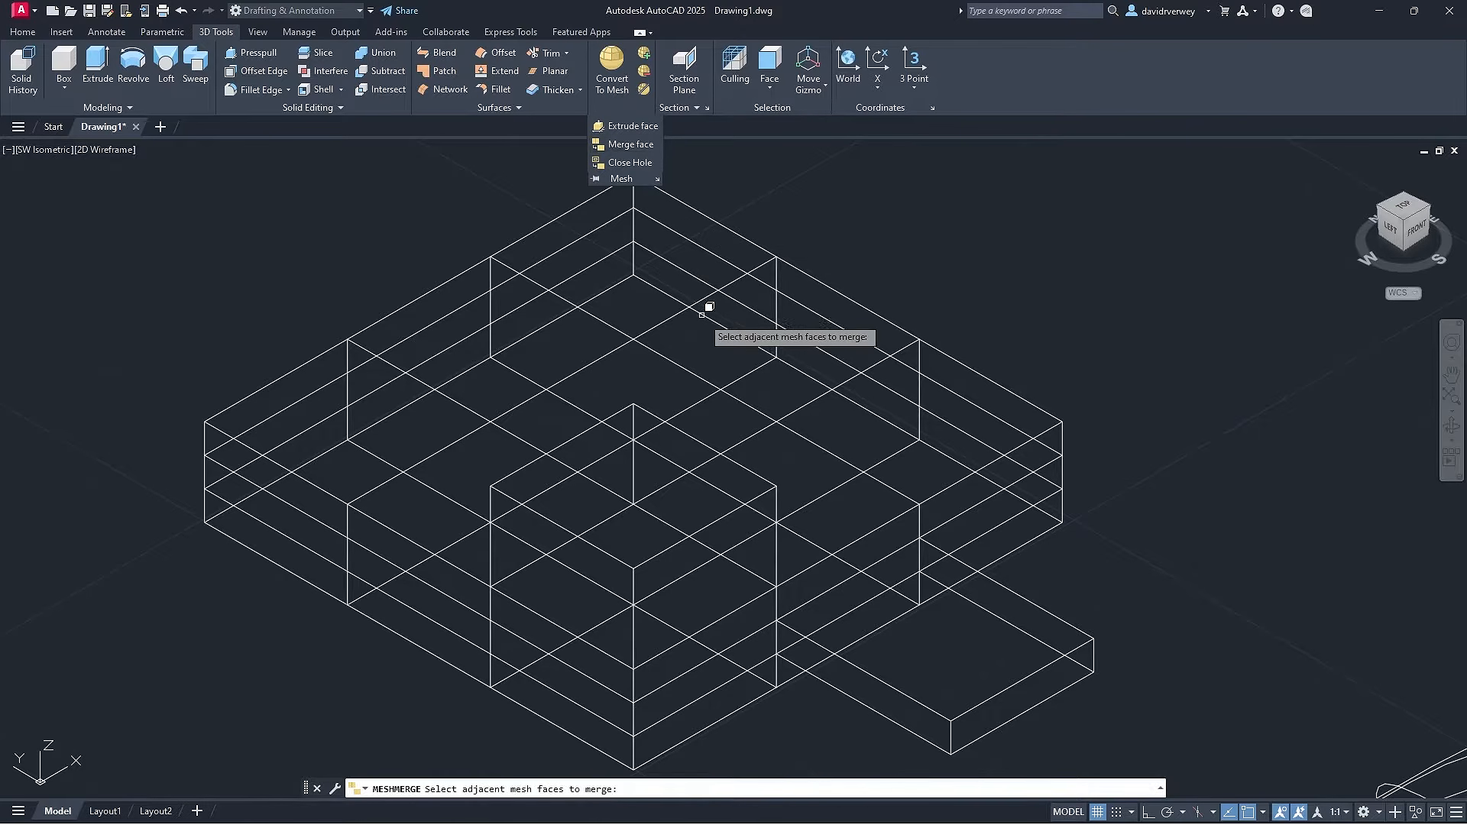
{"action": "left_click", "coordinate": [674, 301]}
{"action": "left_click", "coordinate": [776, 337]}
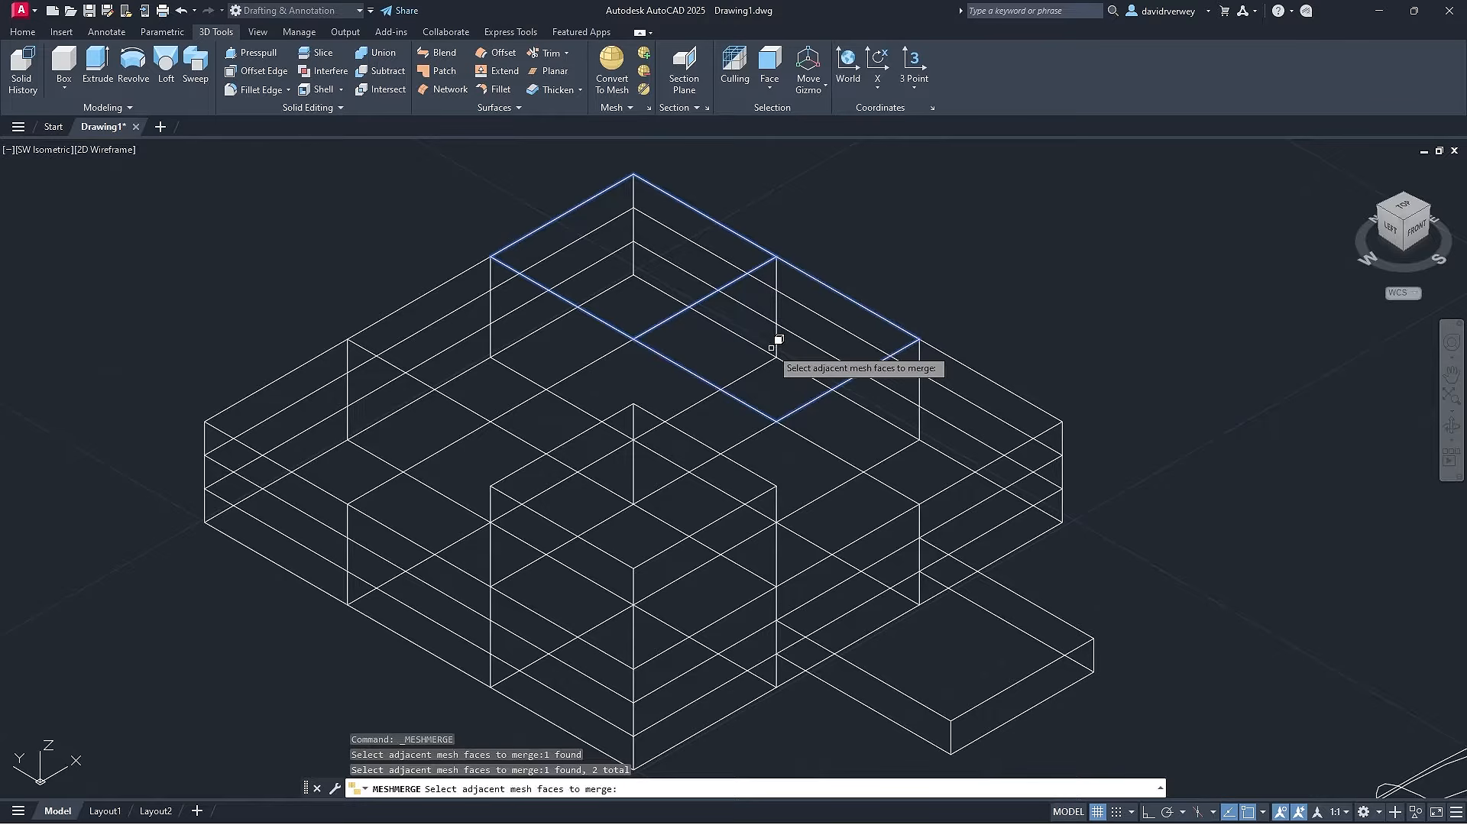
{"action": "left_click", "coordinate": [909, 434]}
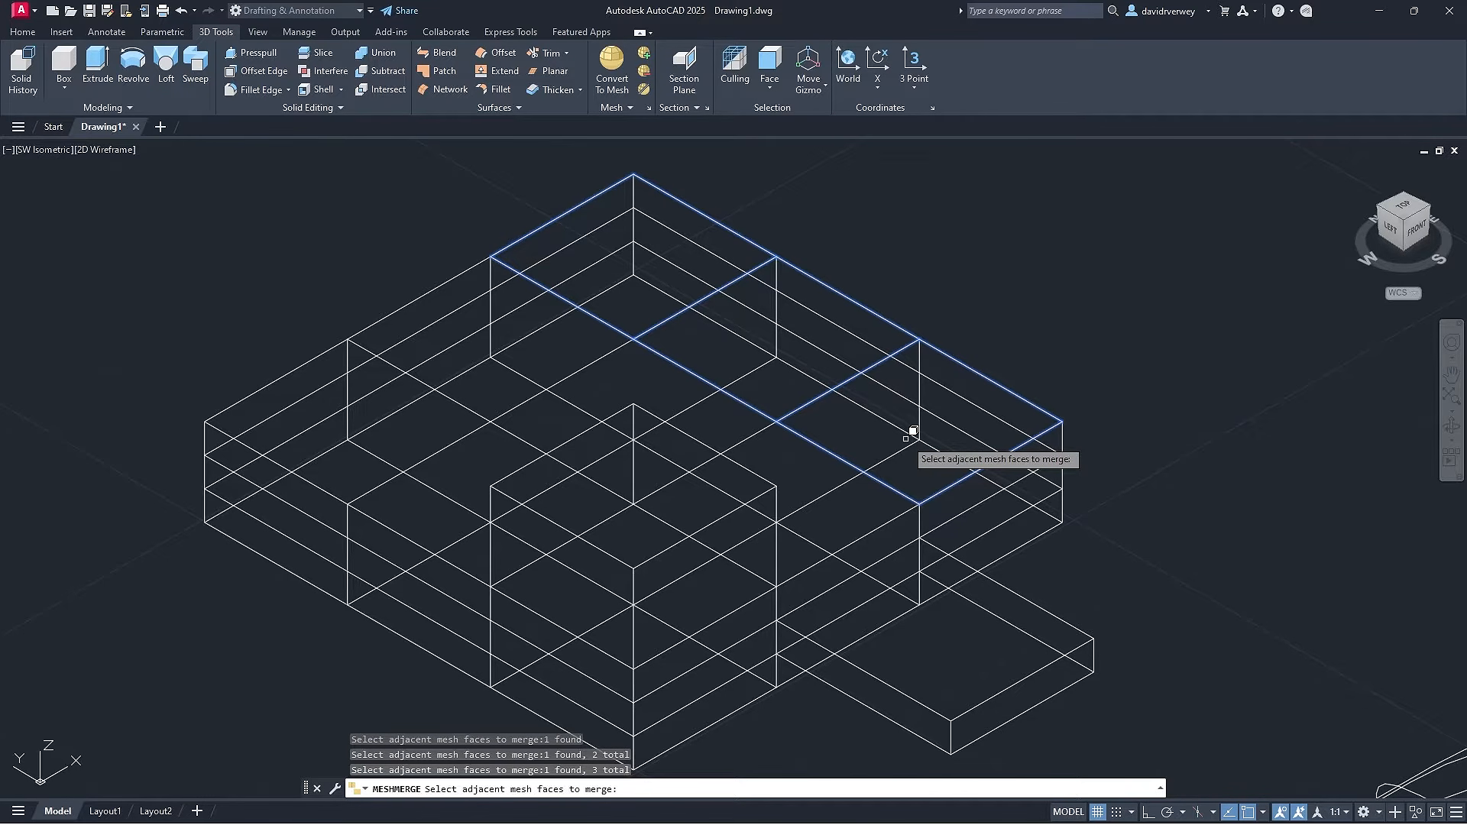
{"action": "key", "text": "Return"}
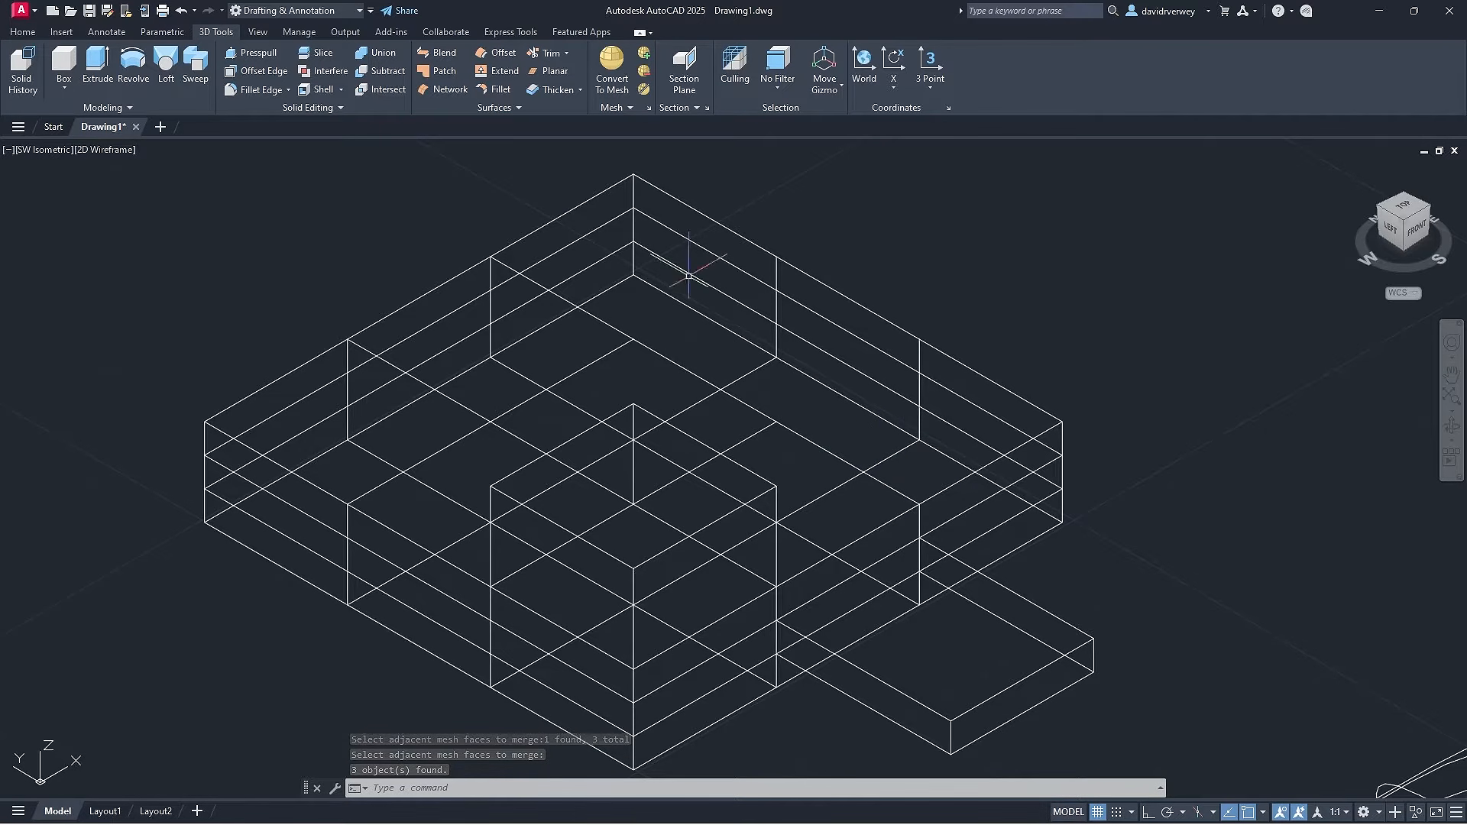
Extrude the merged top mesh face along the box's rear right edge upward by 0.5.
{"action": "left_click", "coordinate": [621, 107]}
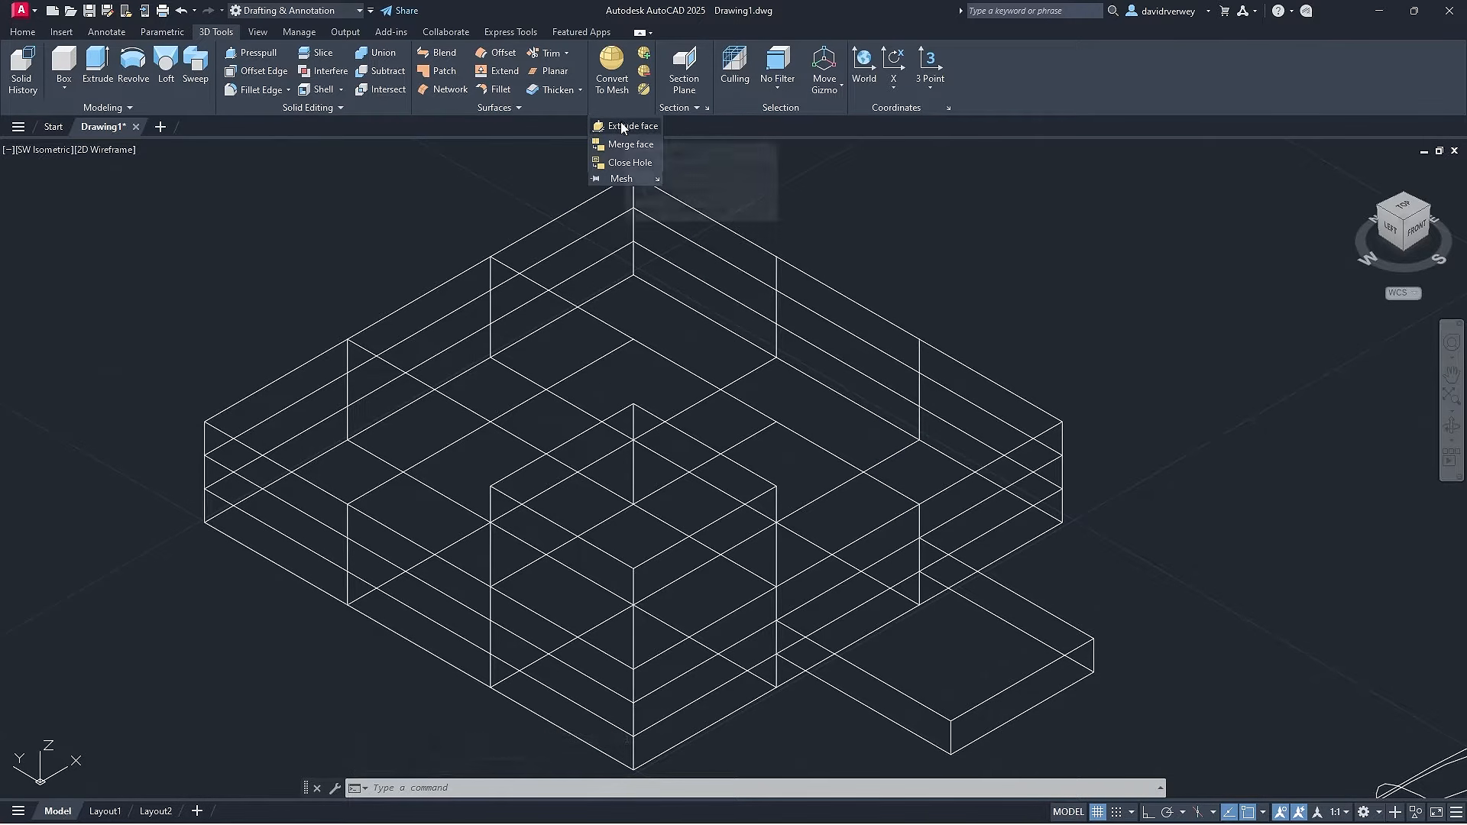
{"action": "left_click", "coordinate": [624, 126]}
{"action": "left_click", "coordinate": [721, 313]}
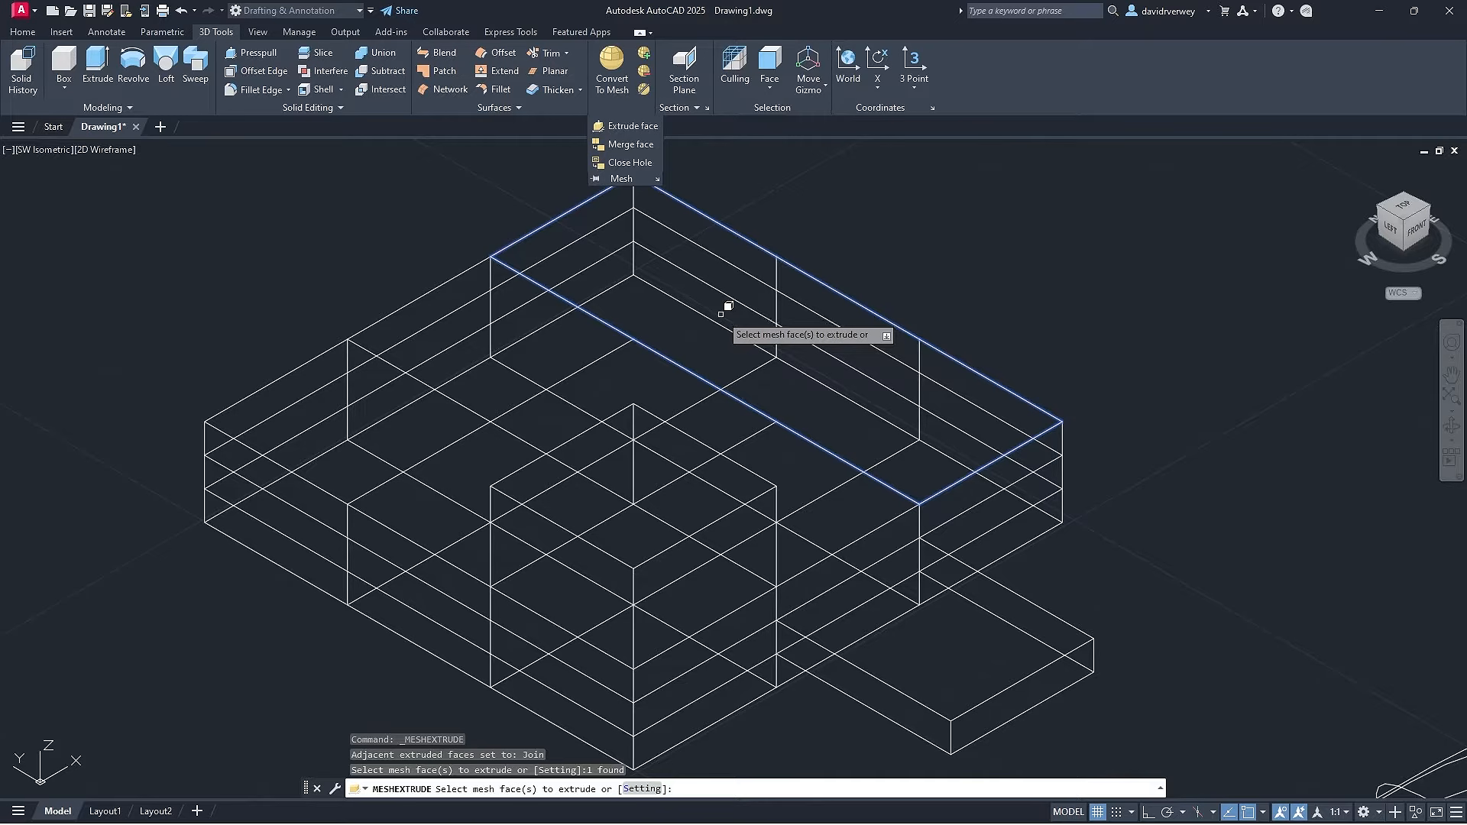
{"action": "key", "text": "Return"}
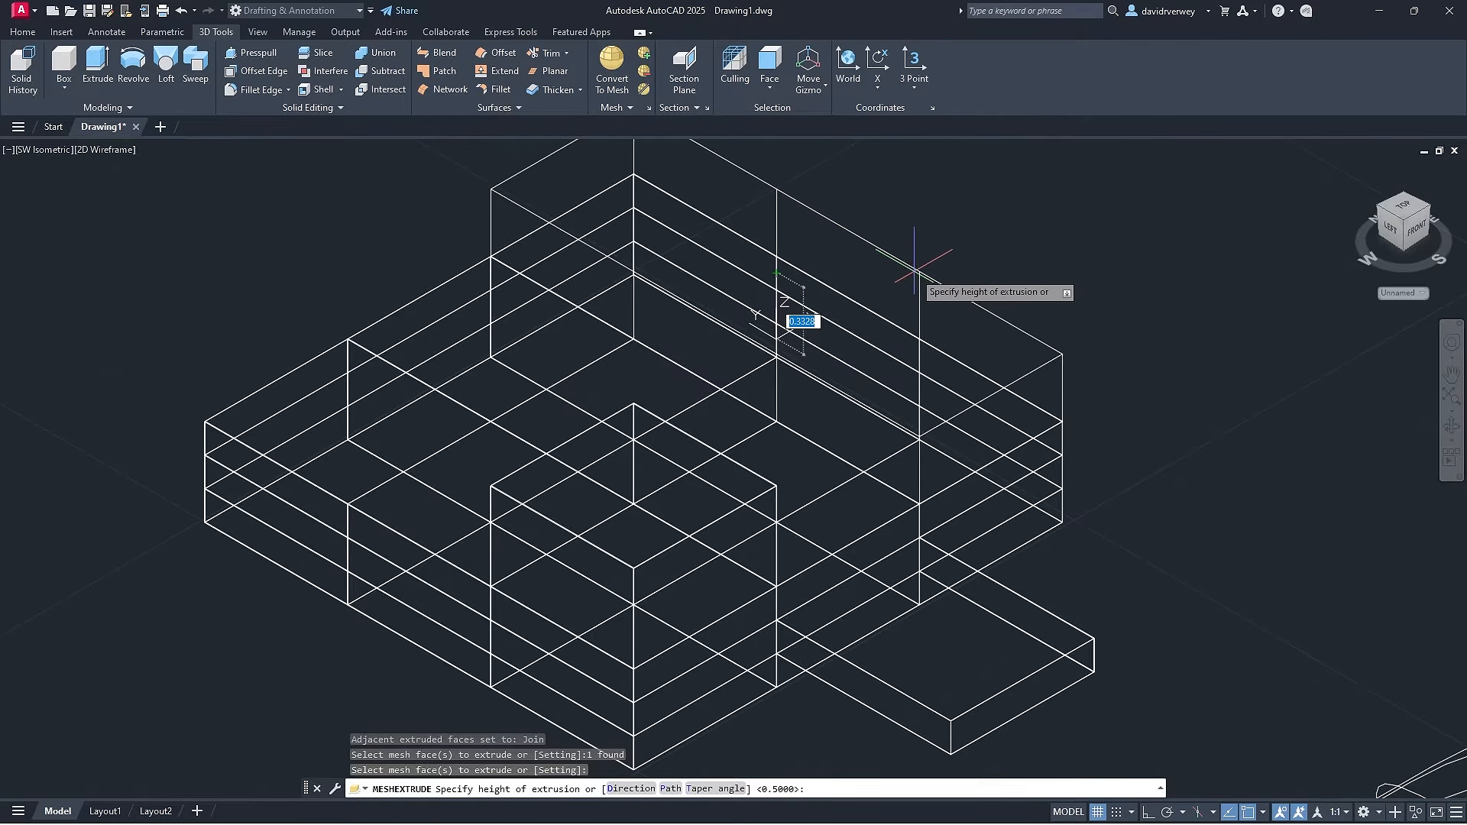
{"action": "type", "text": "0.5"}
{"action": "key", "text": "Return"}
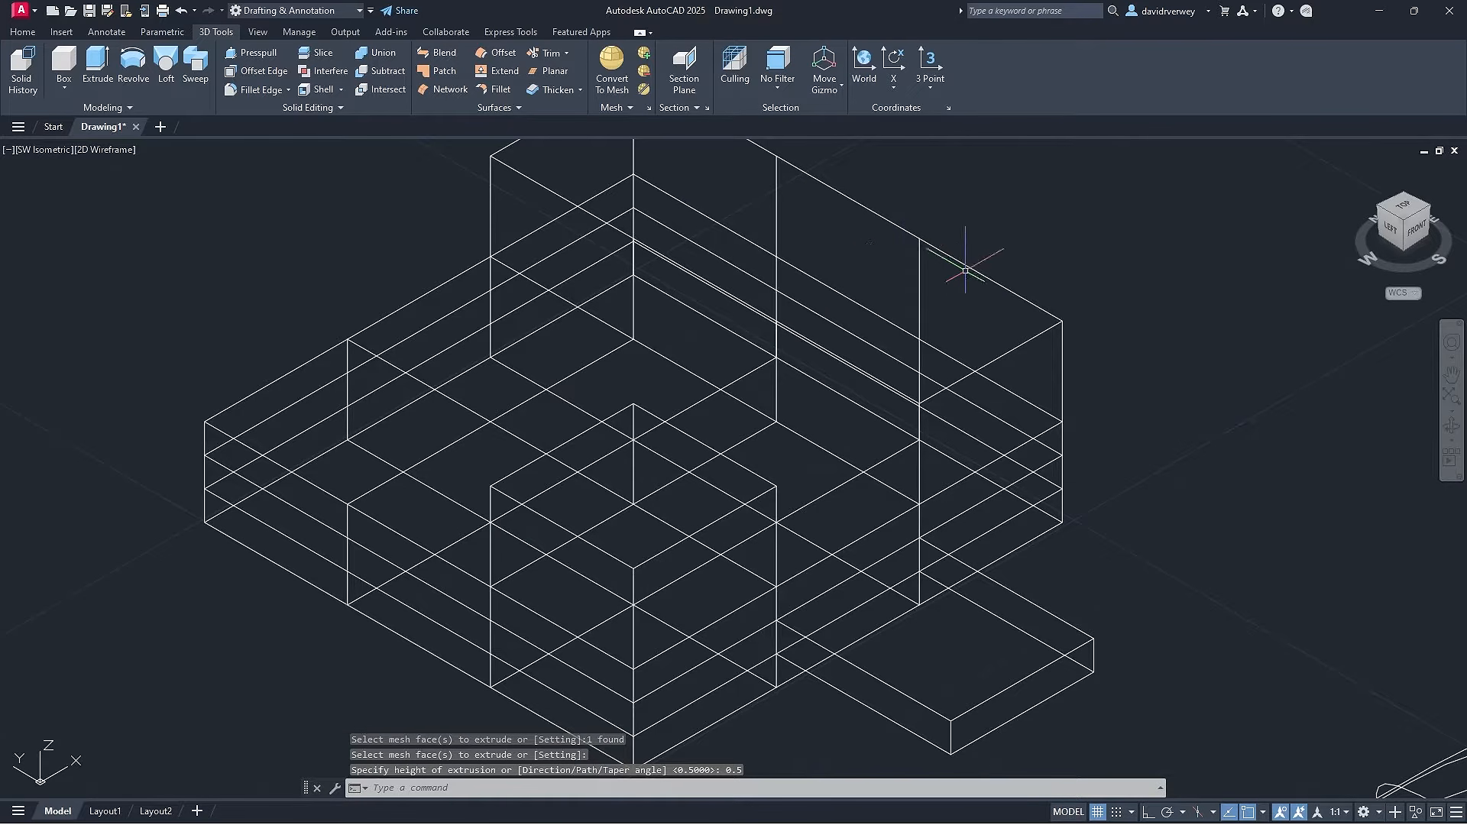
Display the extruded mesh box in the Conceptual visual style.
{"action": "left_click", "coordinate": [113, 151]}
{"action": "left_click", "coordinate": [156, 204]}
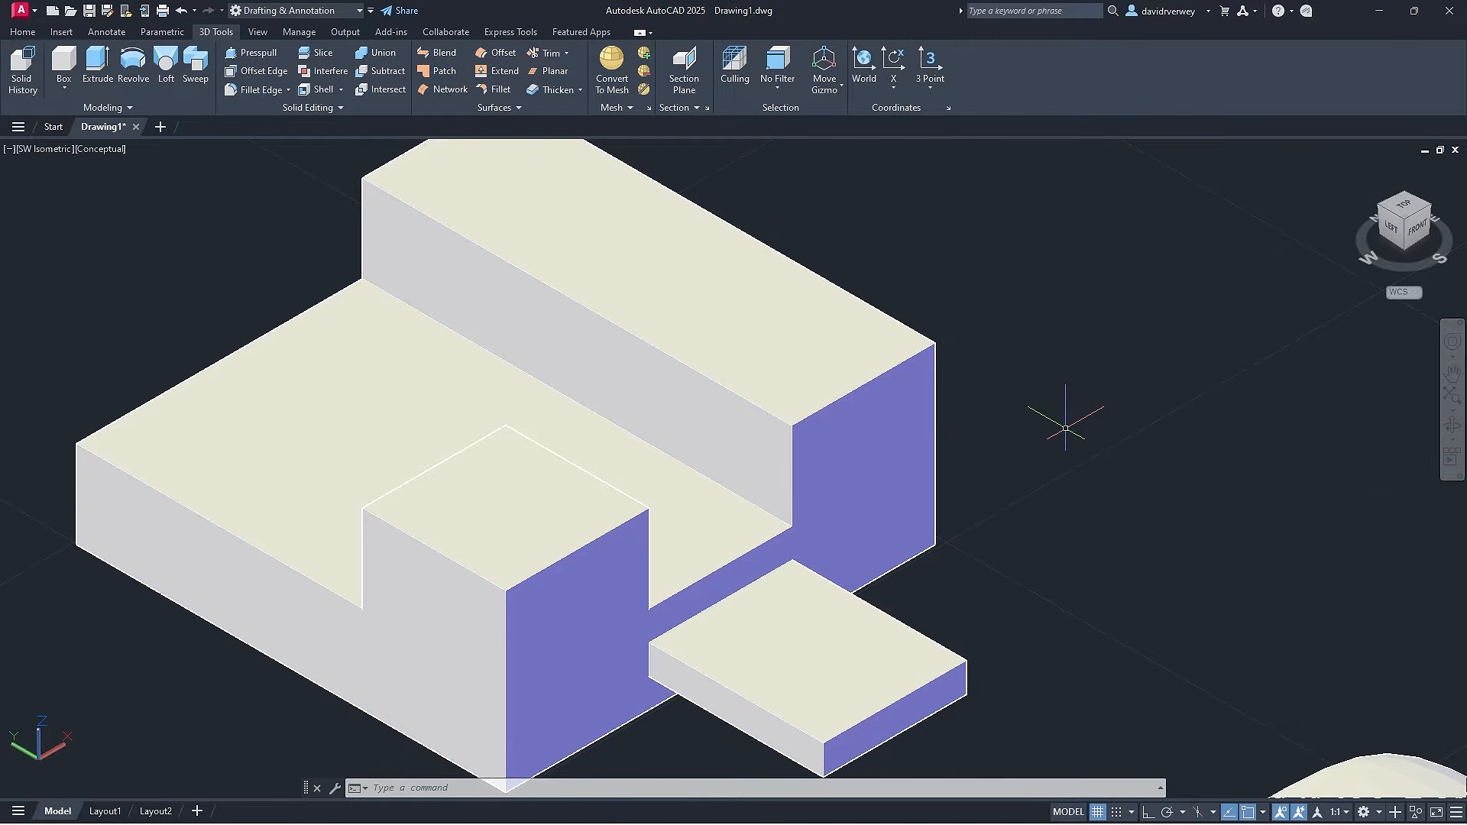
{"action": "left_click", "coordinate": [626, 111]}
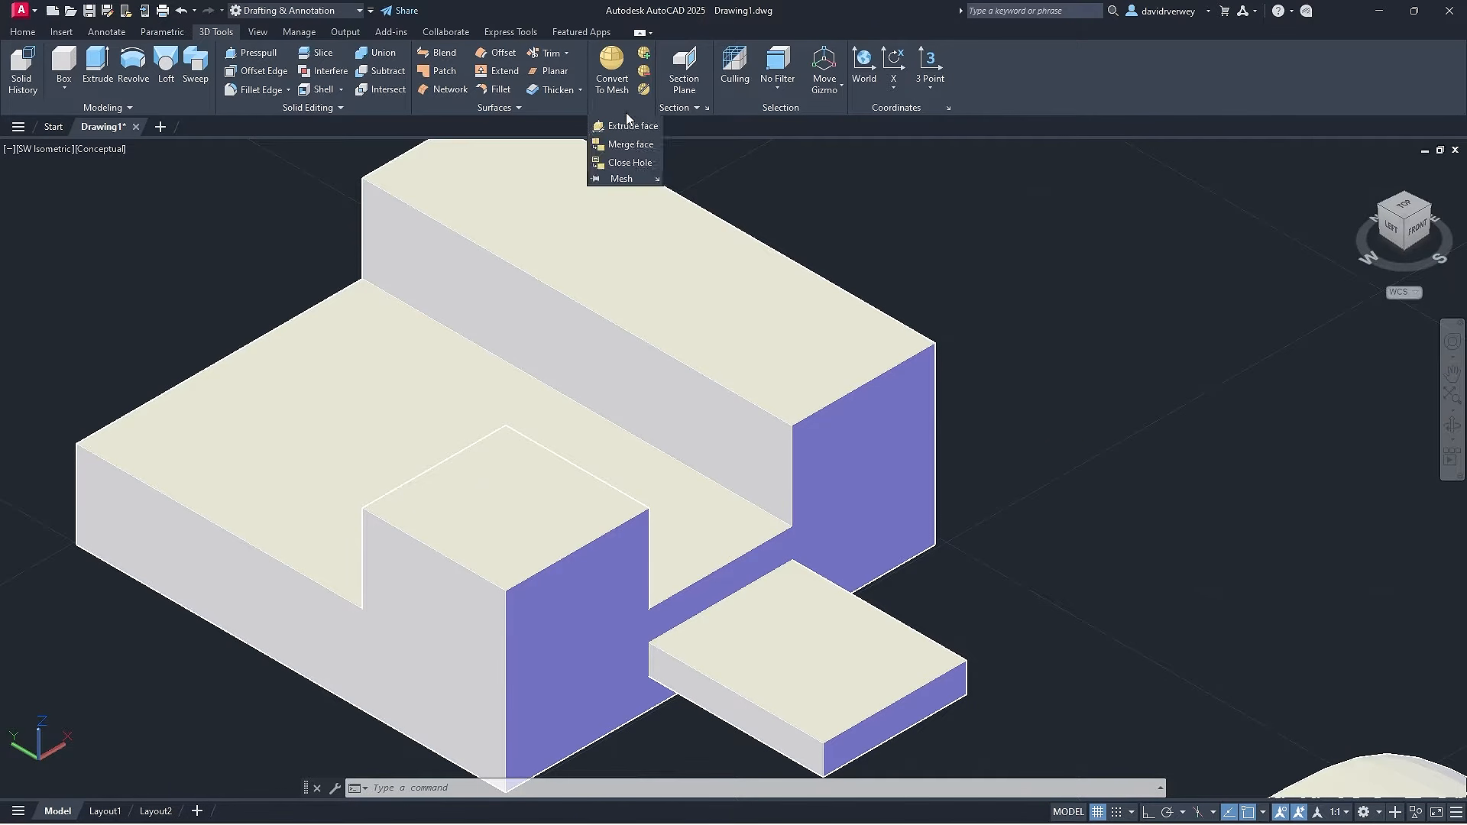
{"action": "left_click", "coordinate": [974, 264]}
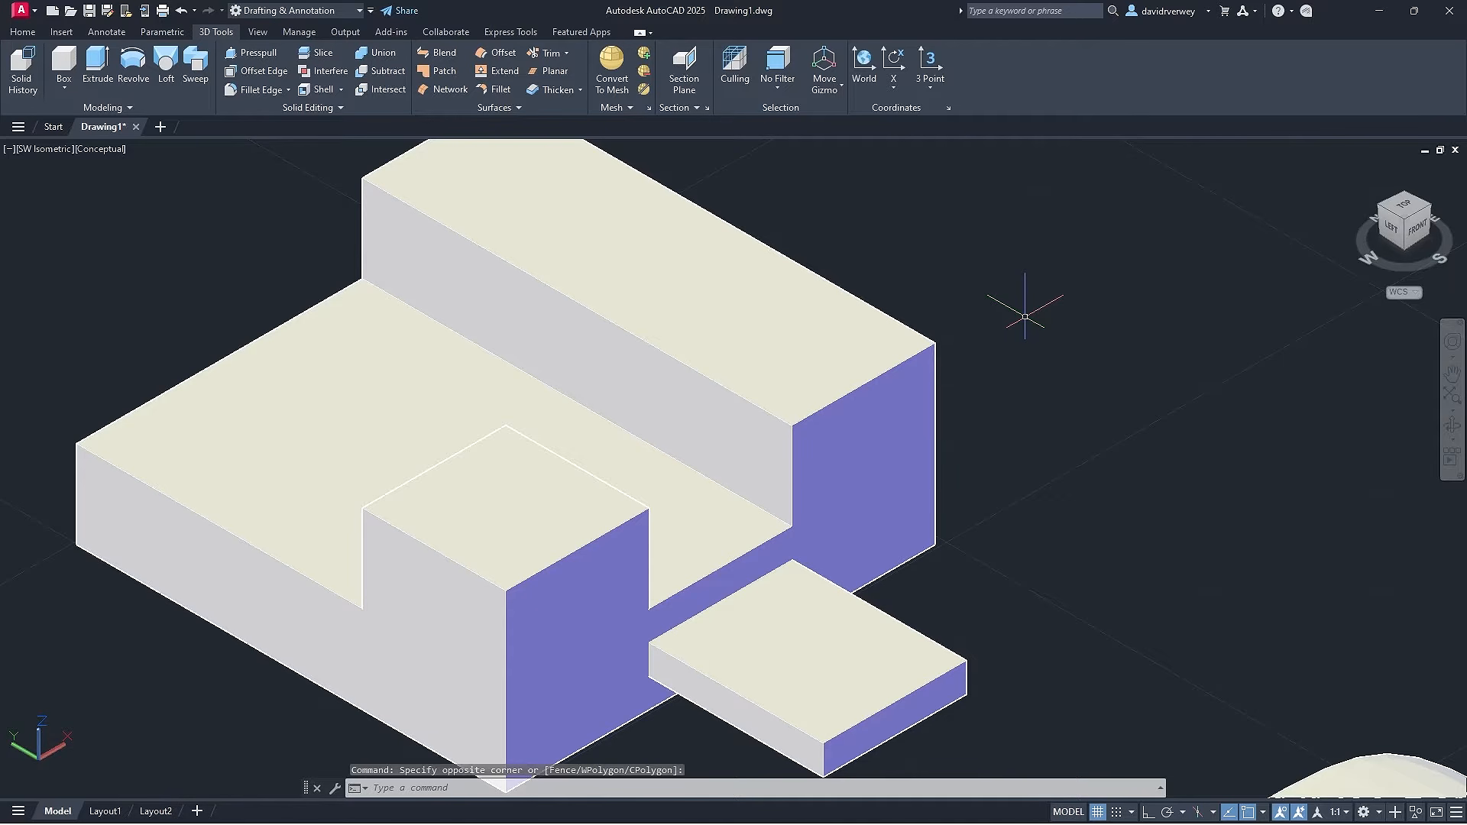
{"action": "middle_click_drag", "start_coordinate": [1024, 317], "coordinate": [1060, 315]}
{"action": "key", "text": "F5"}
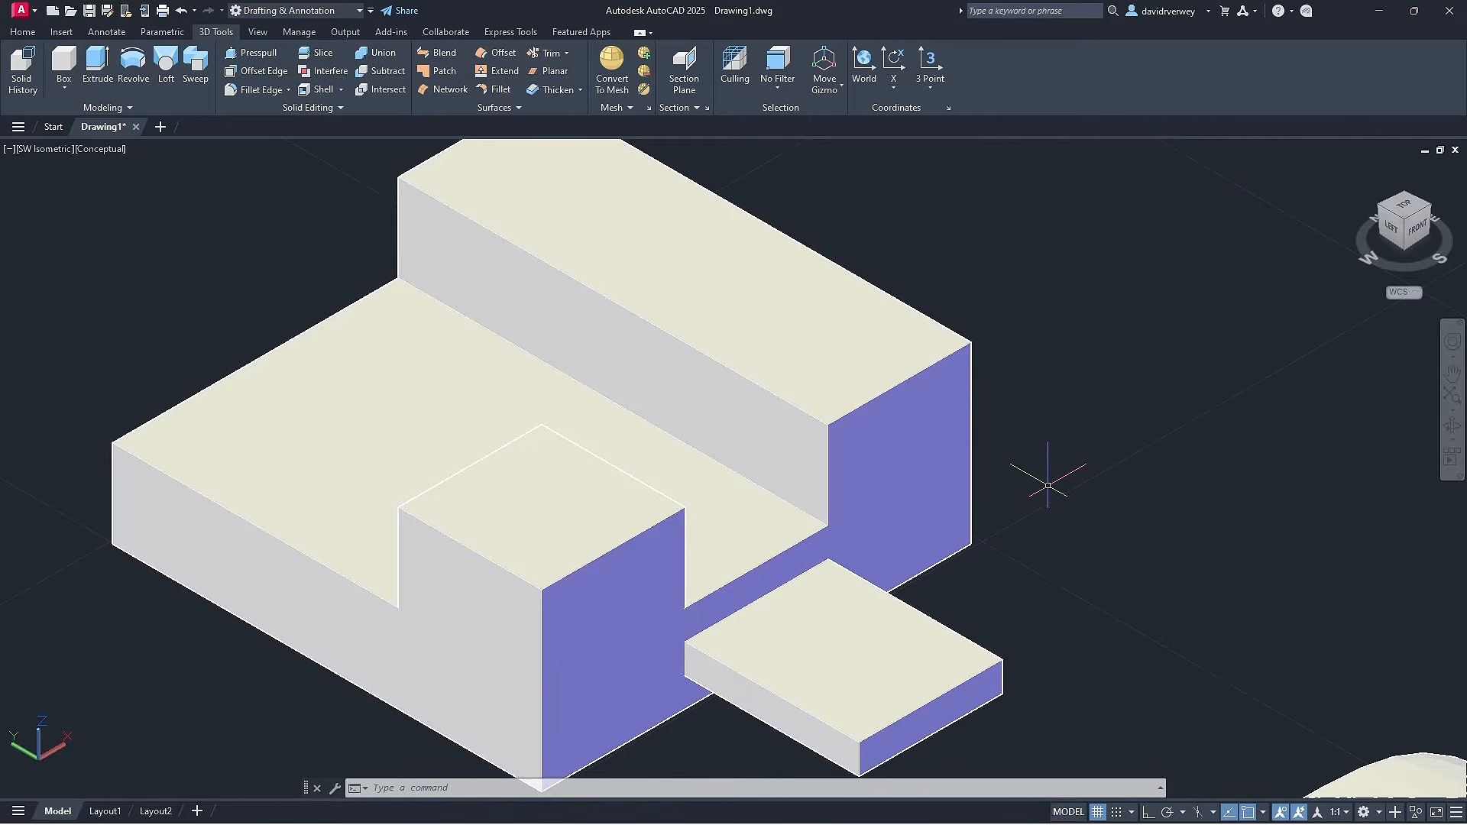
Increase the smoothness of the whole extruded mesh box by one level.
{"action": "left_click", "coordinate": [594, 658]}
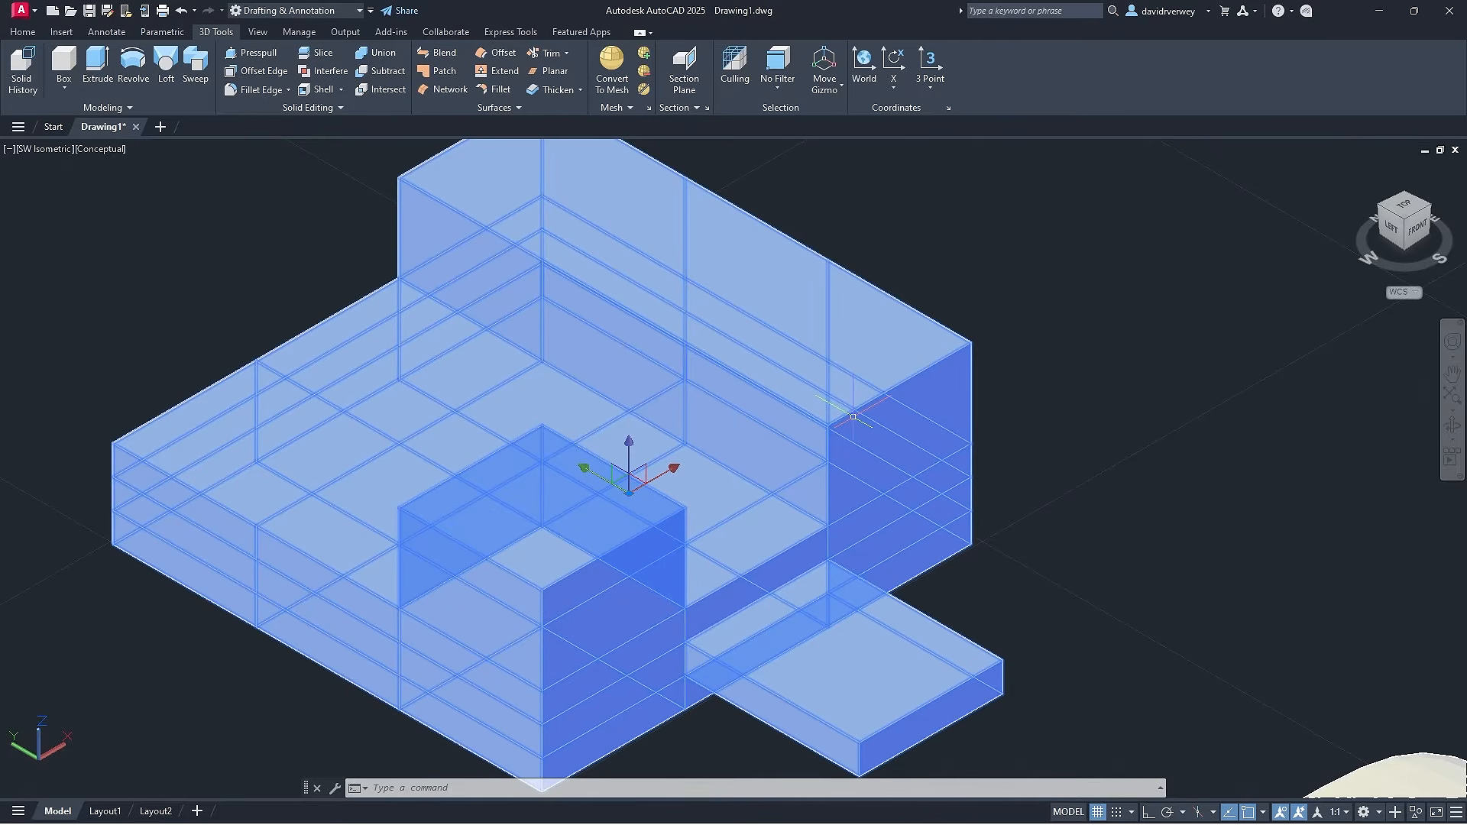
{"action": "left_click", "coordinate": [644, 56]}
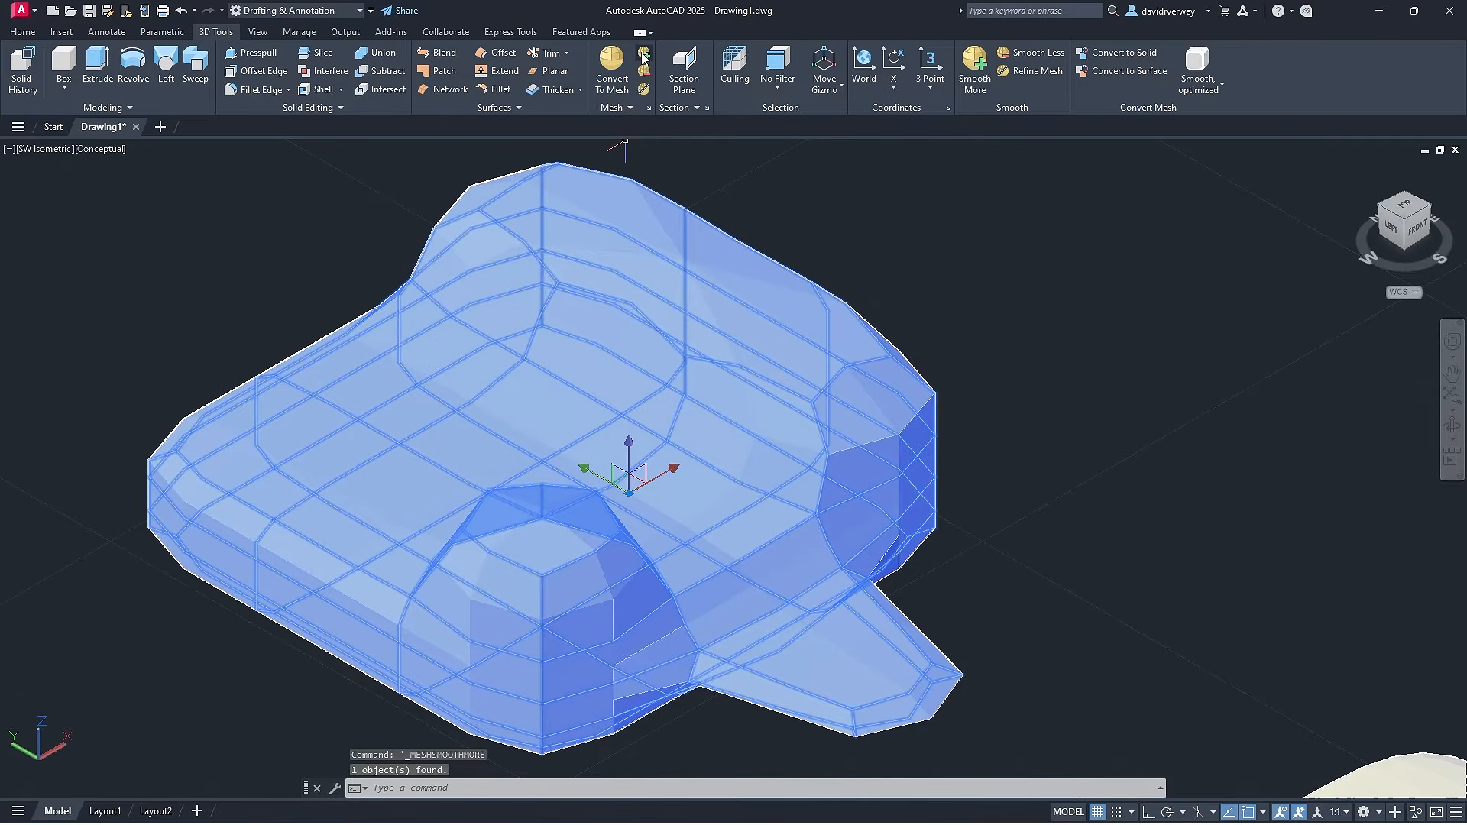
{"action": "key", "text": "Escape"}
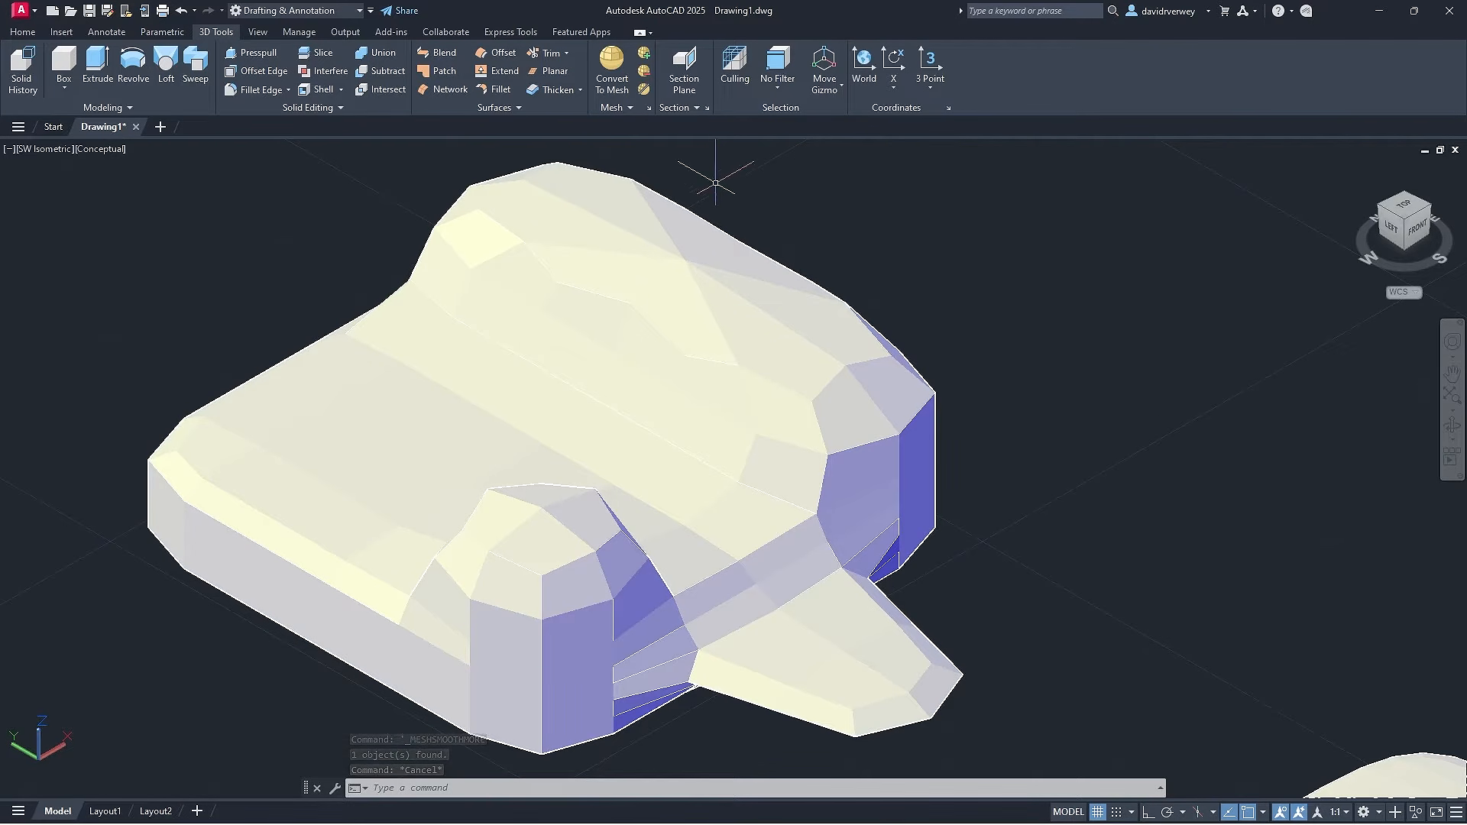
{"action": "left_click", "coordinate": [620, 107]}
{"action": "left_click", "coordinate": [630, 143]}
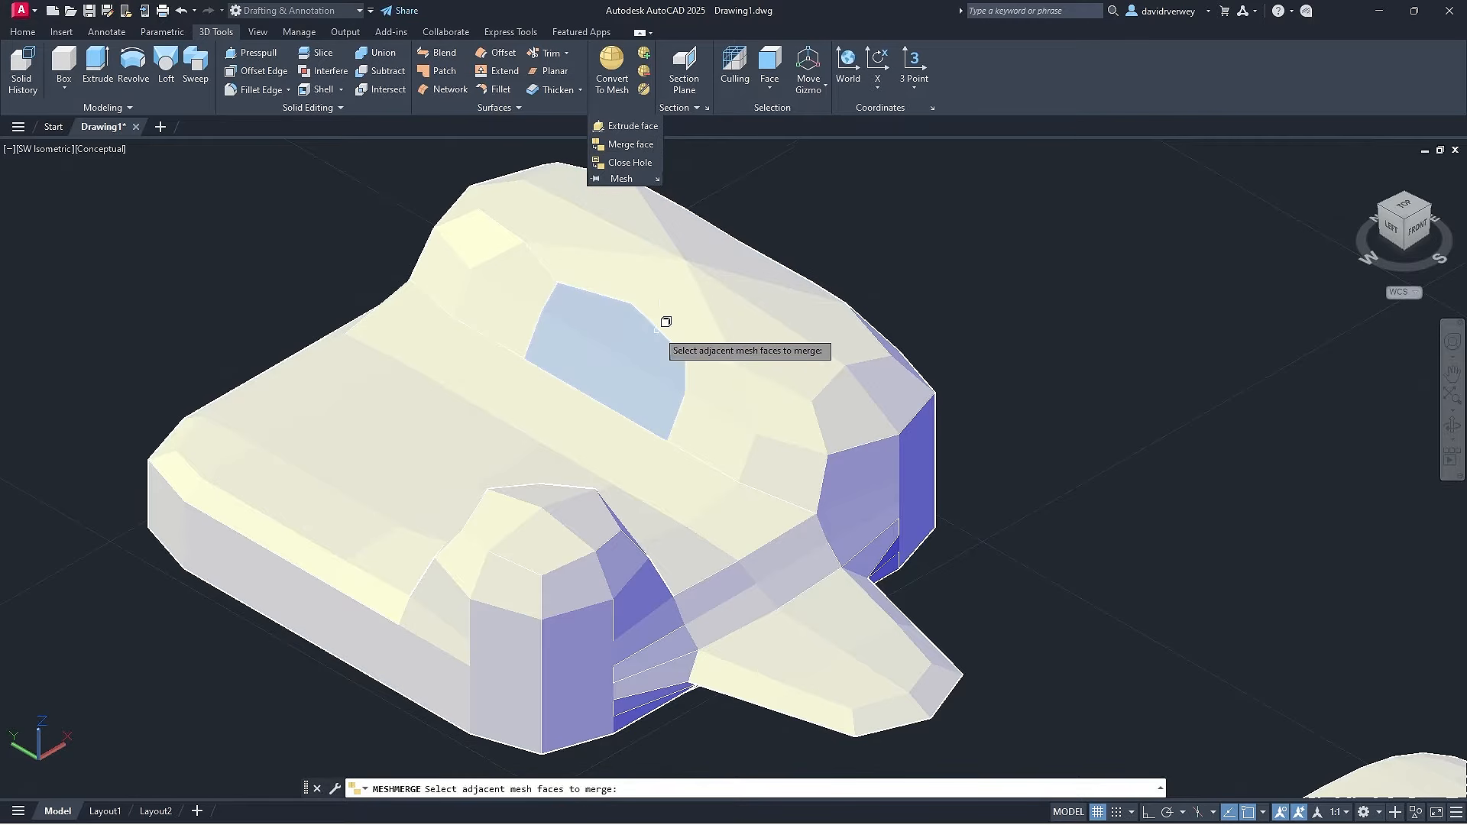
{"action": "left_click", "coordinate": [634, 130]}
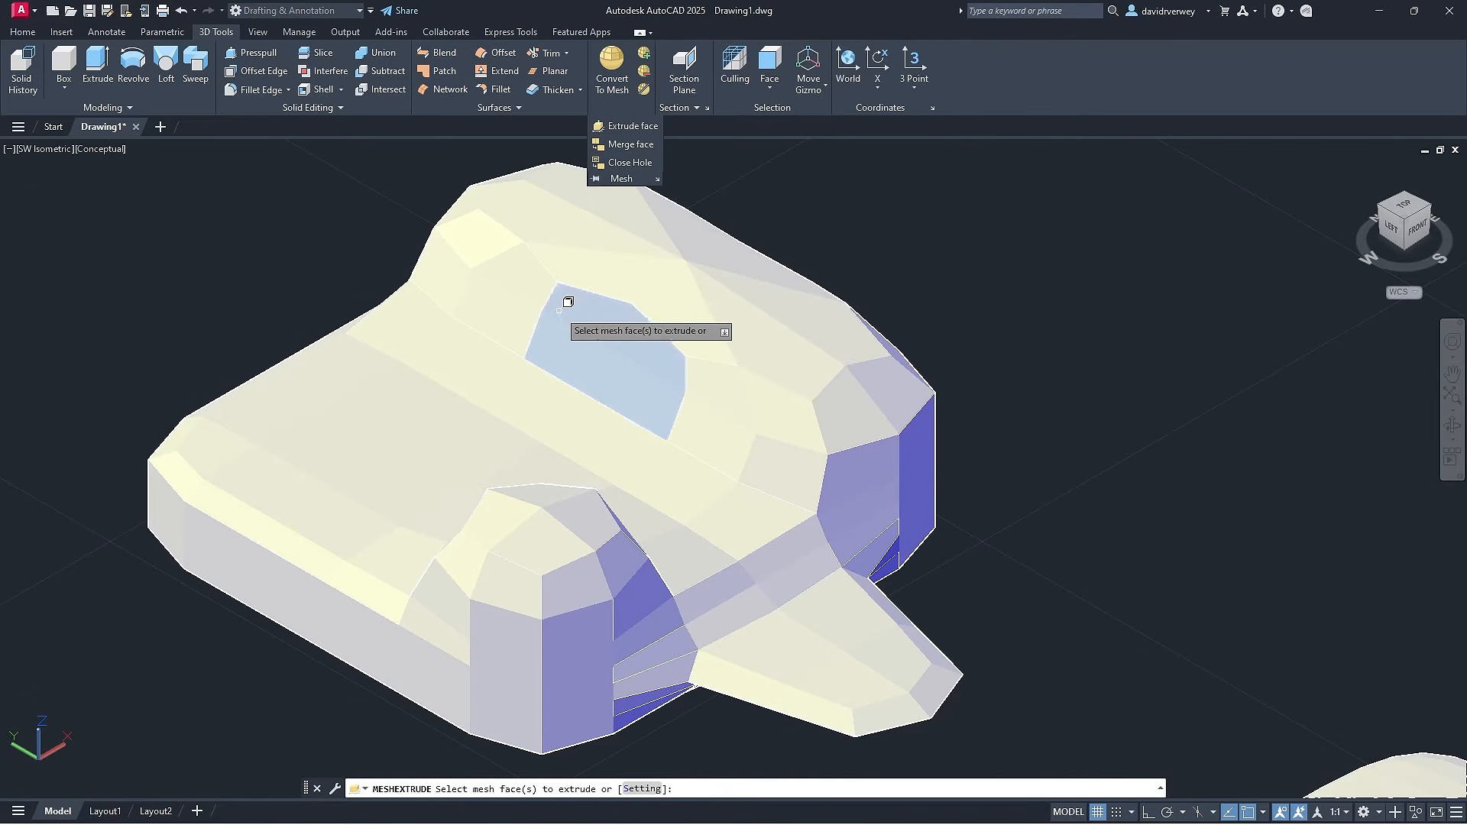
{"action": "left_click", "coordinate": [517, 273]}
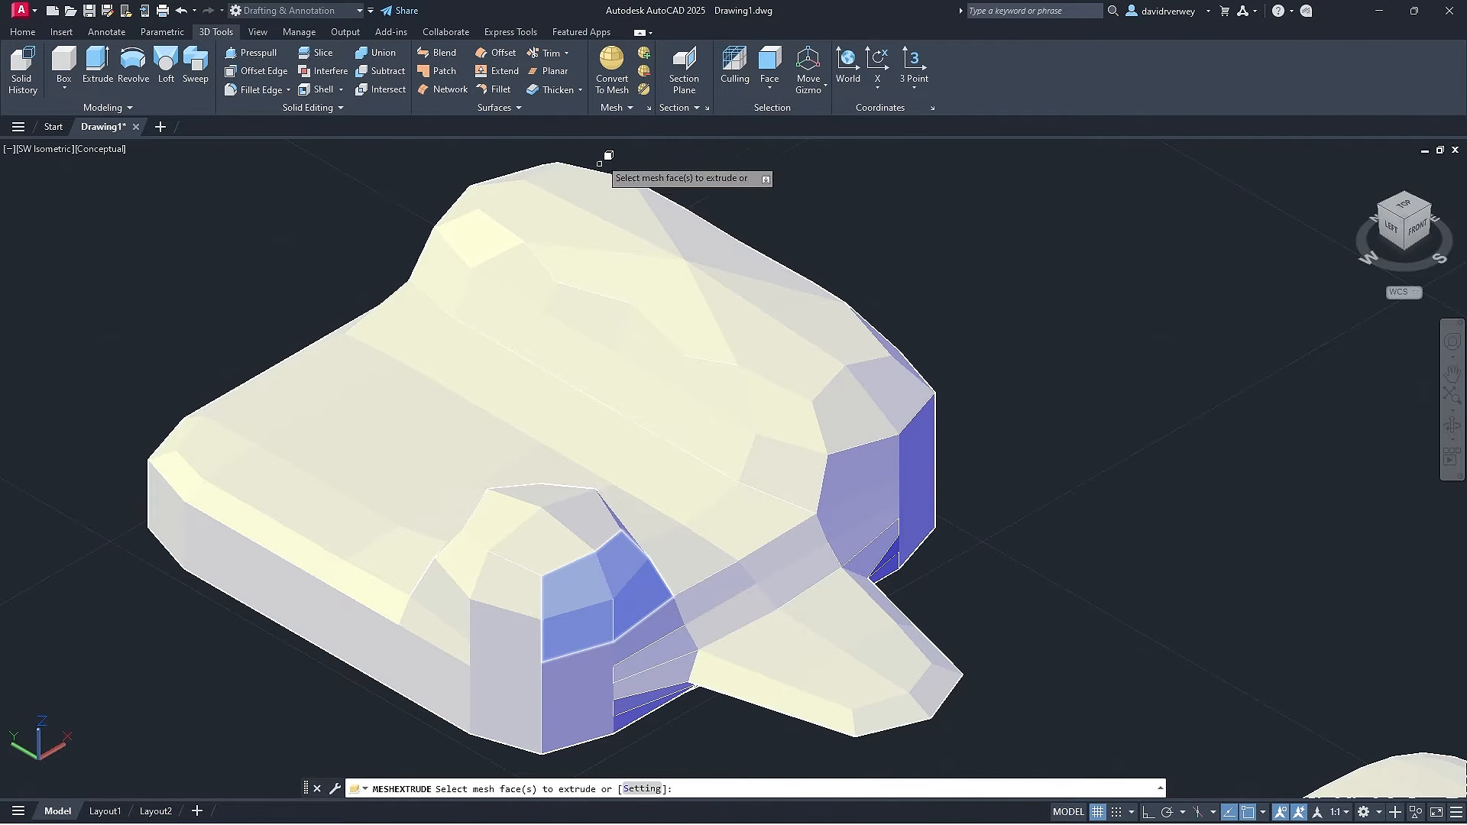
Decrease the smoothness of the extruded mesh box by one level and leave the pending face extrusion.
{"action": "left_click", "coordinate": [644, 70]}
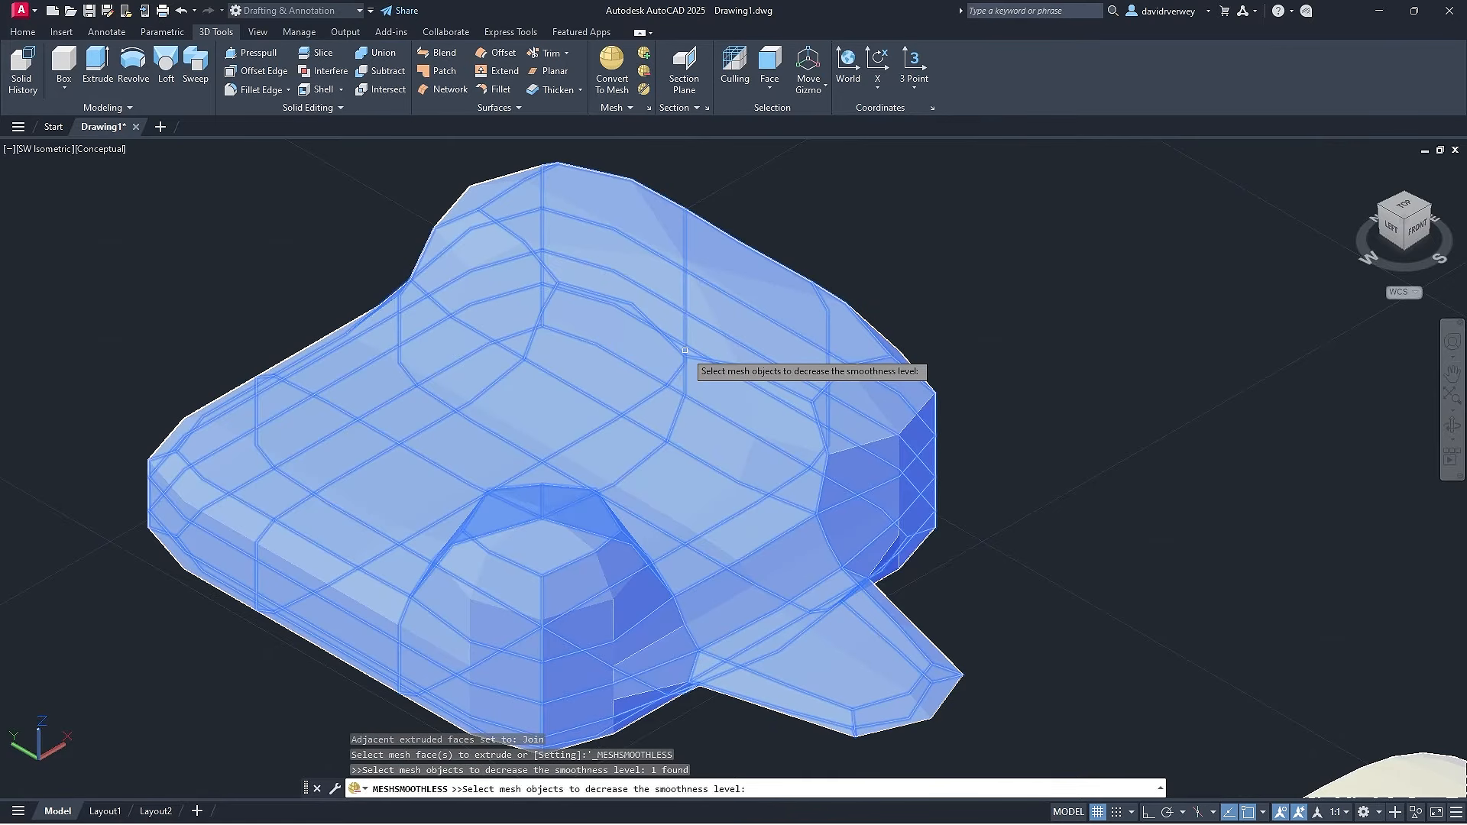
{"action": "left_click", "coordinate": [751, 407]}
{"action": "key", "text": "Return"}
{"action": "key", "text": "Return"}
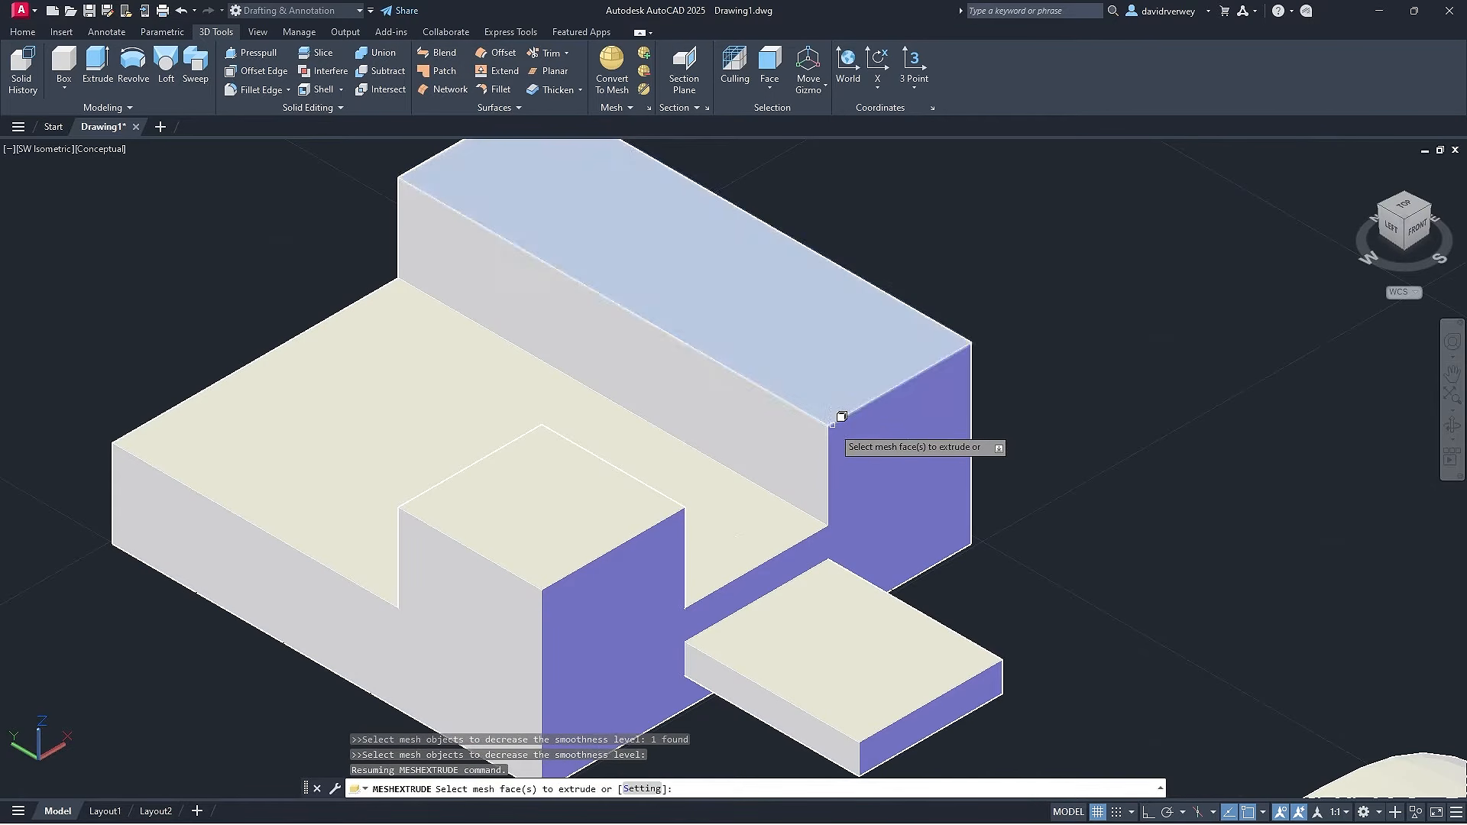
{"action": "key", "text": "Escape"}
Try to decrease the mesh box's smoothness below its original shape.
{"action": "left_click", "coordinate": [924, 437]}
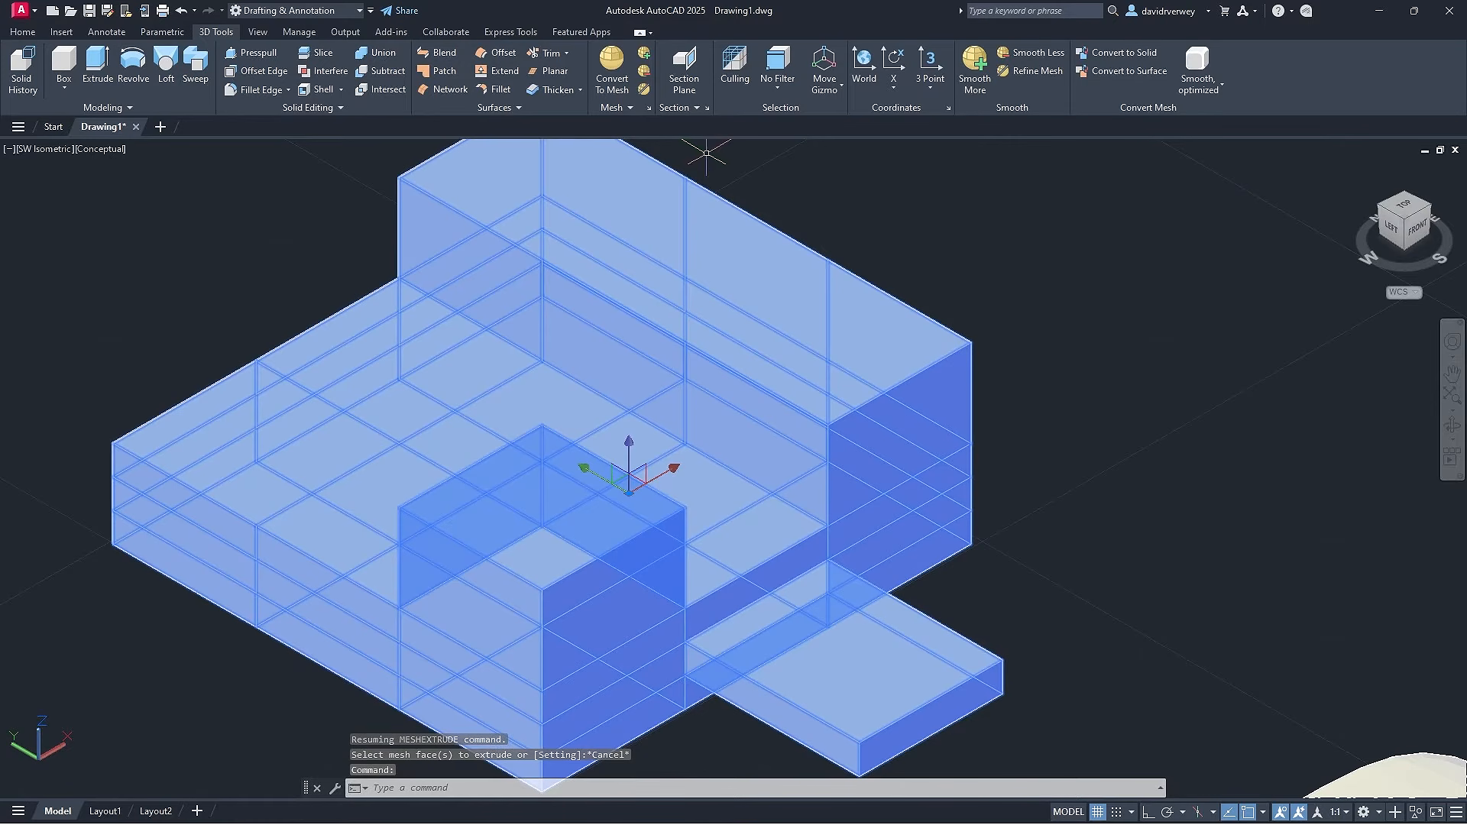
{"action": "left_click", "coordinate": [643, 70]}
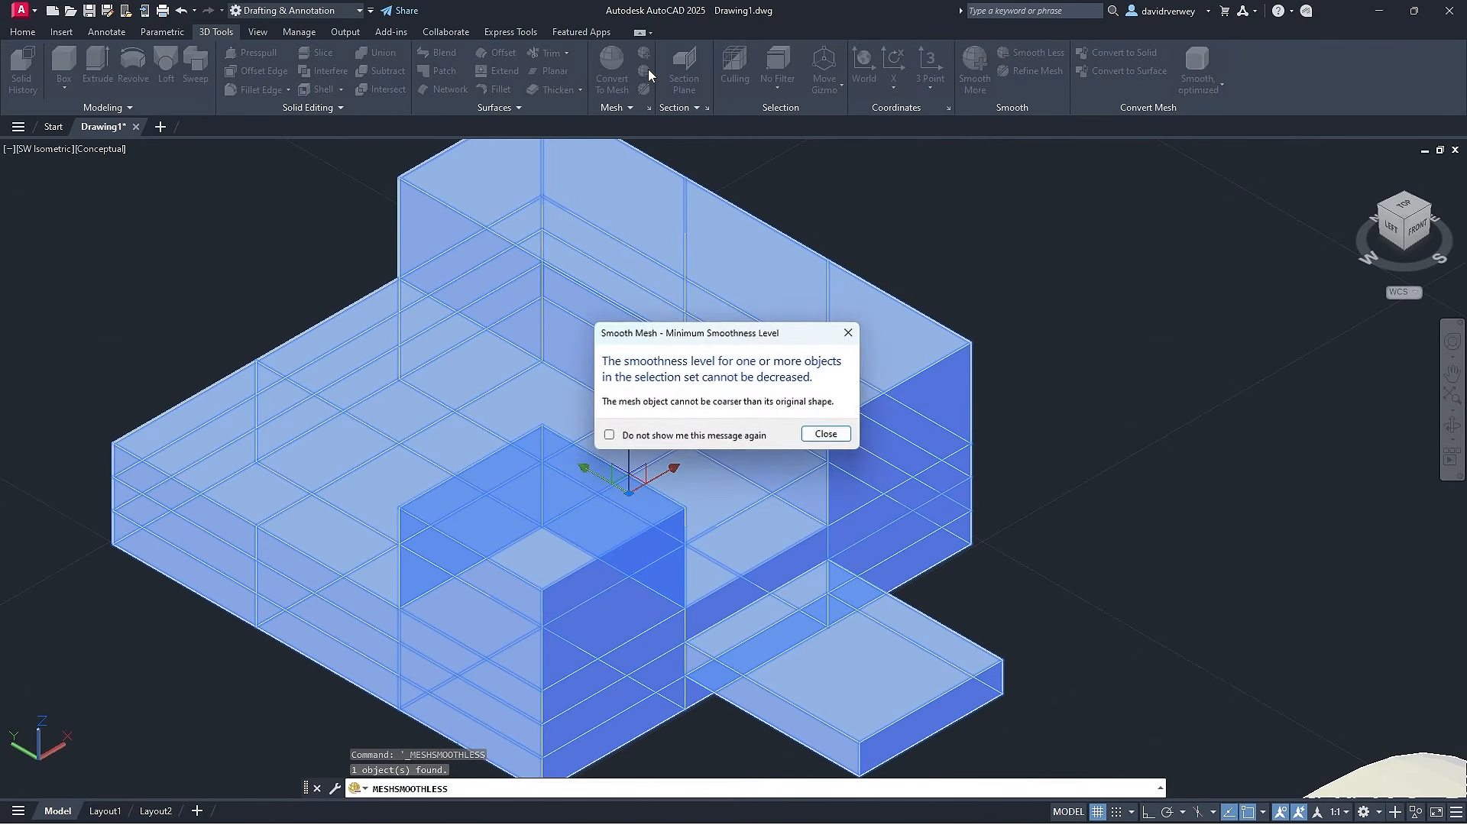
{"action": "left_click", "coordinate": [827, 434]}
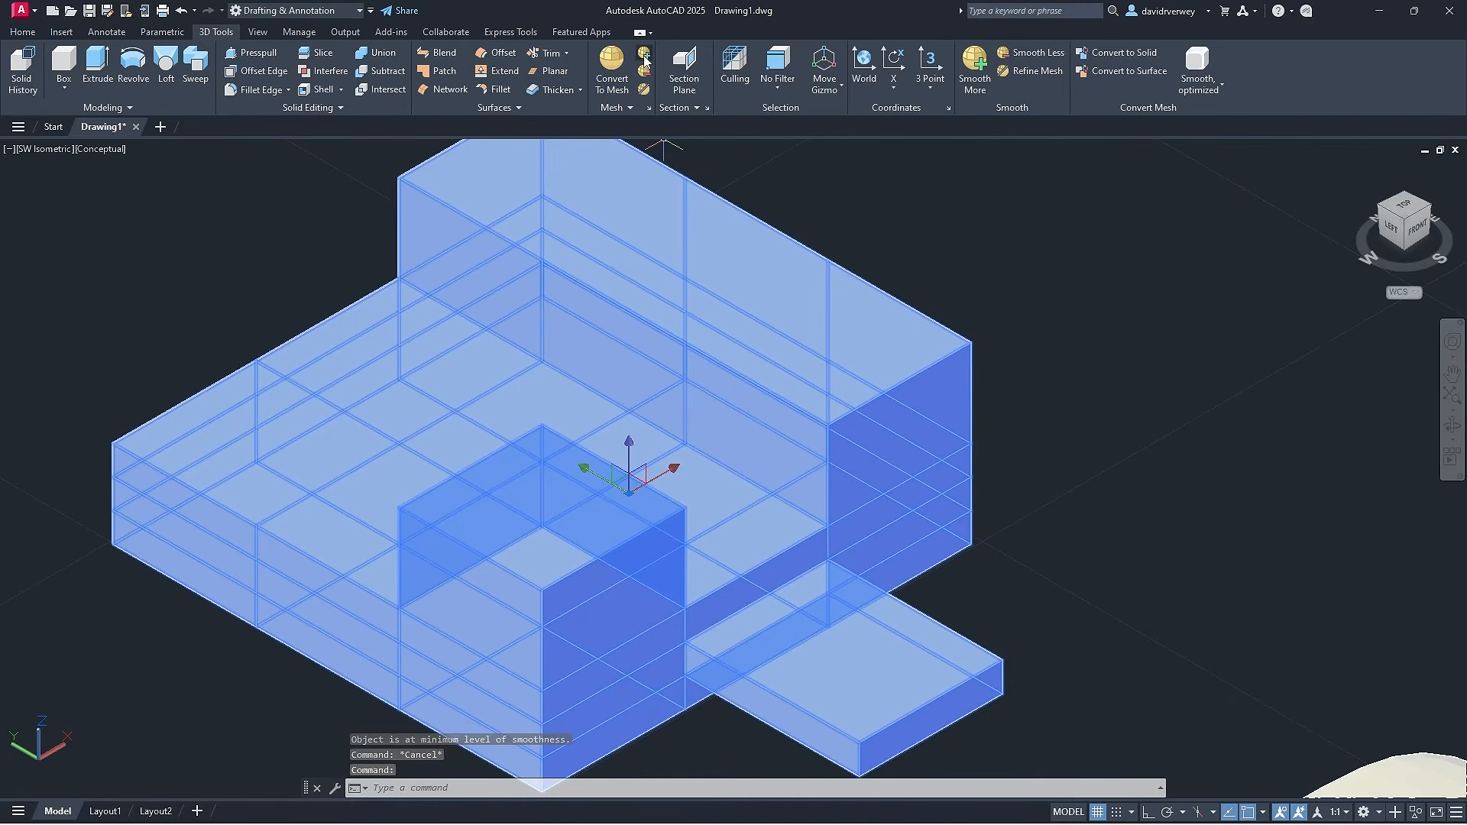
Smooth the extruded mesh box repeatedly up to its maximum smoothness level and deselect it.
{"action": "left_click", "coordinate": [643, 55]}
{"action": "left_click", "coordinate": [644, 55]}
{"action": "left_click", "coordinate": [644, 55]}
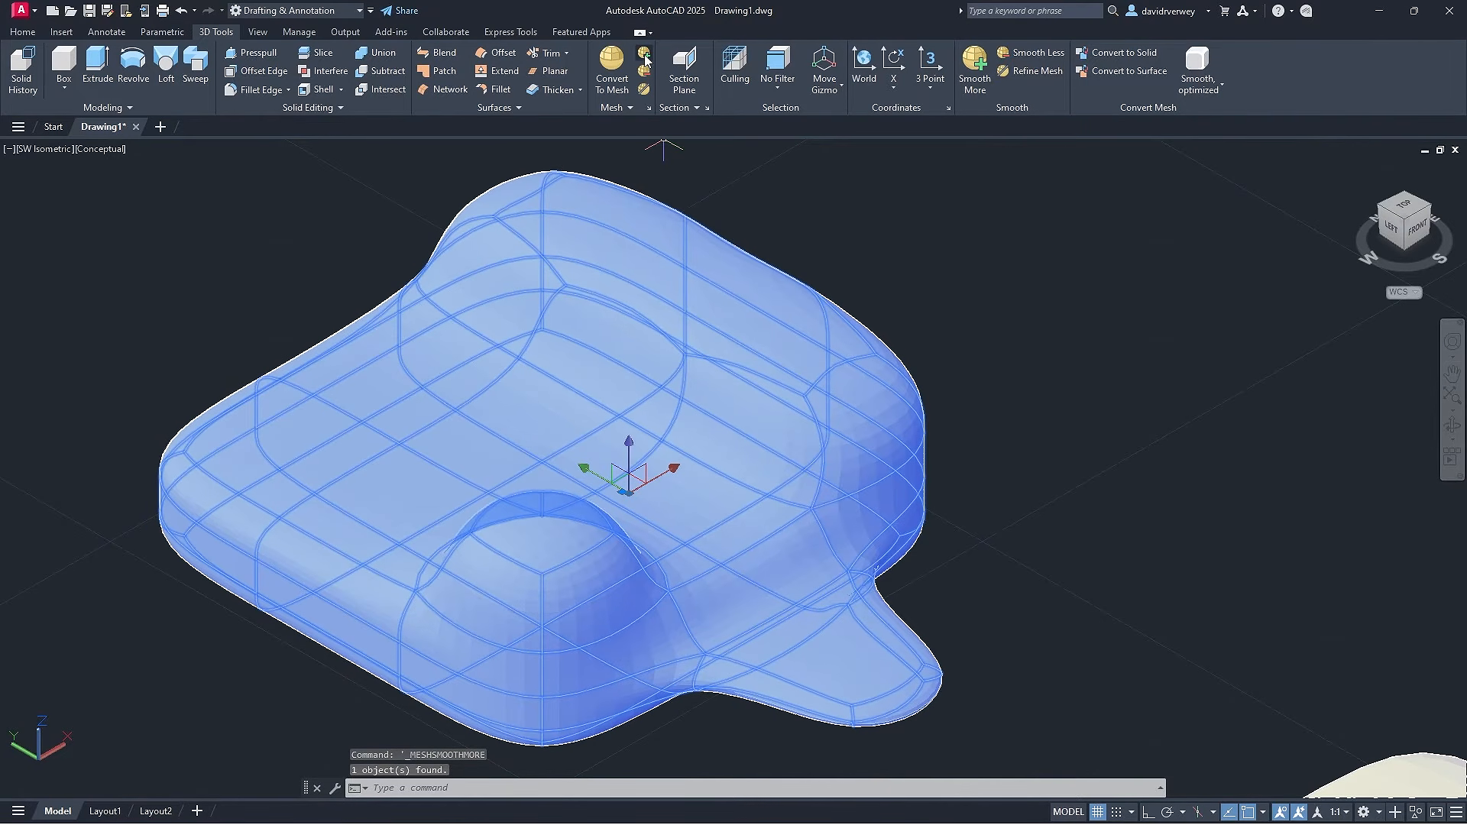
{"action": "left_click", "coordinate": [645, 58]}
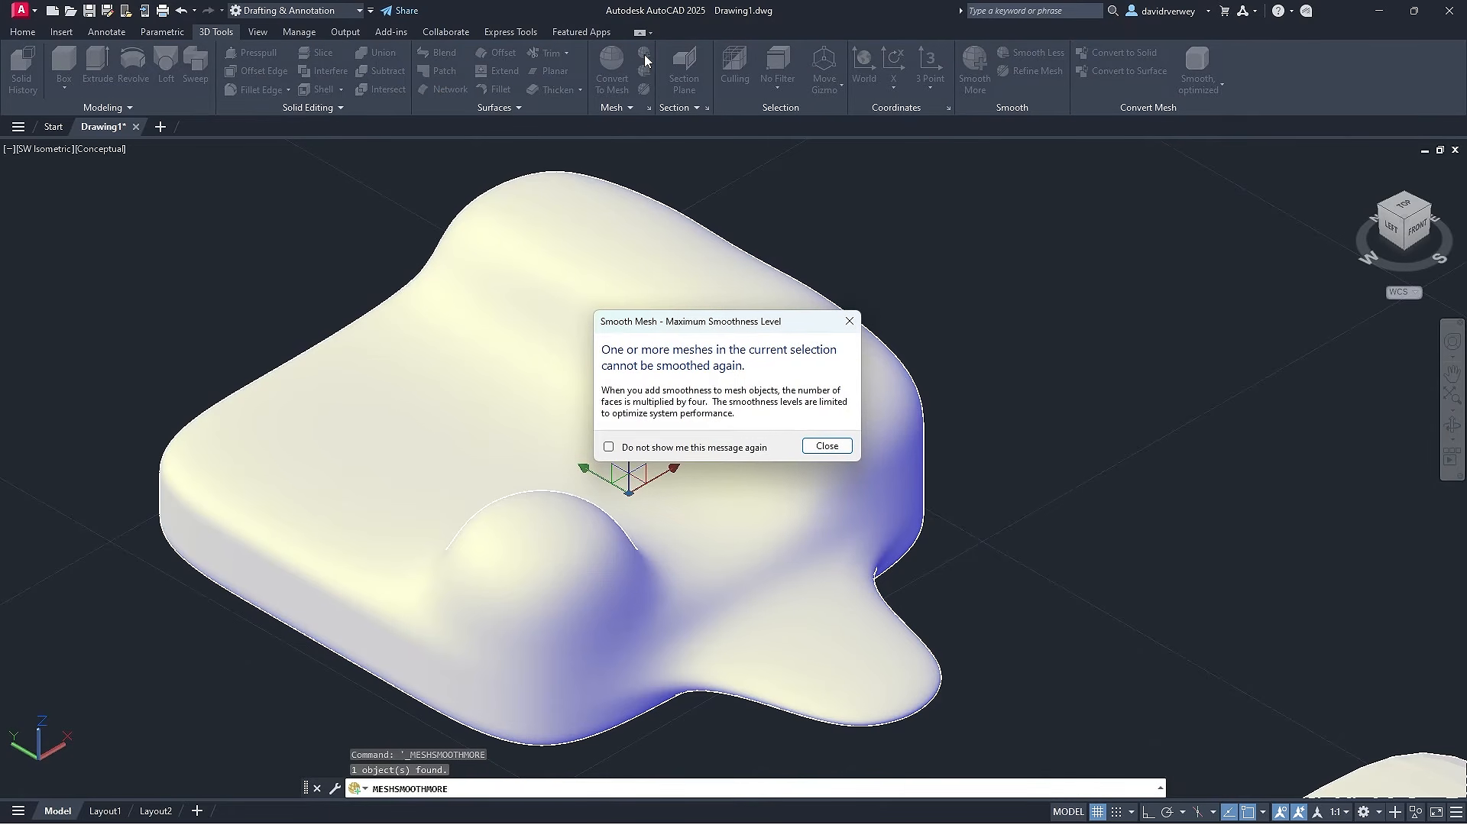
{"action": "left_click", "coordinate": [832, 446]}
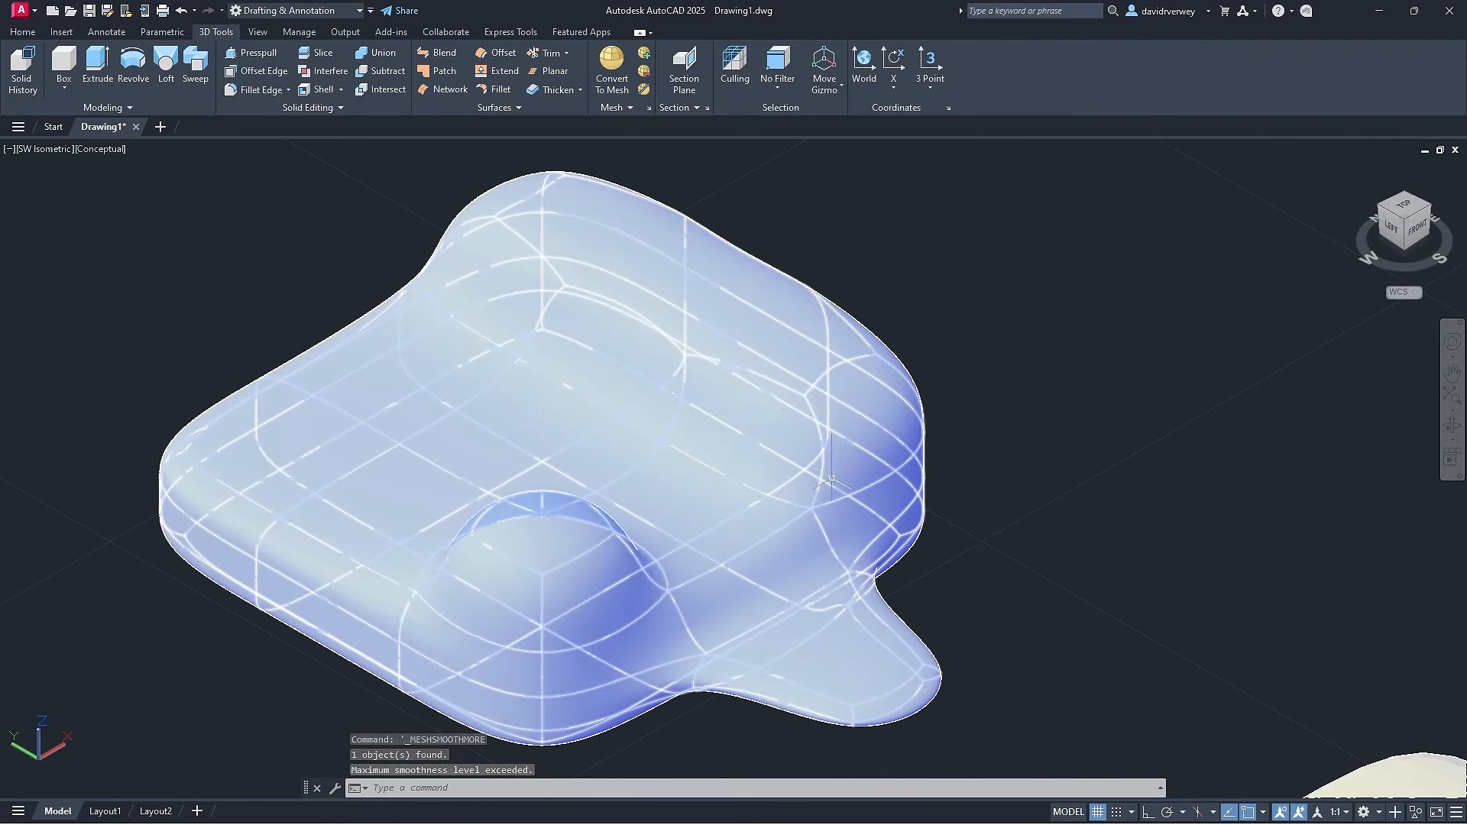
{"action": "key", "text": "Escape"}
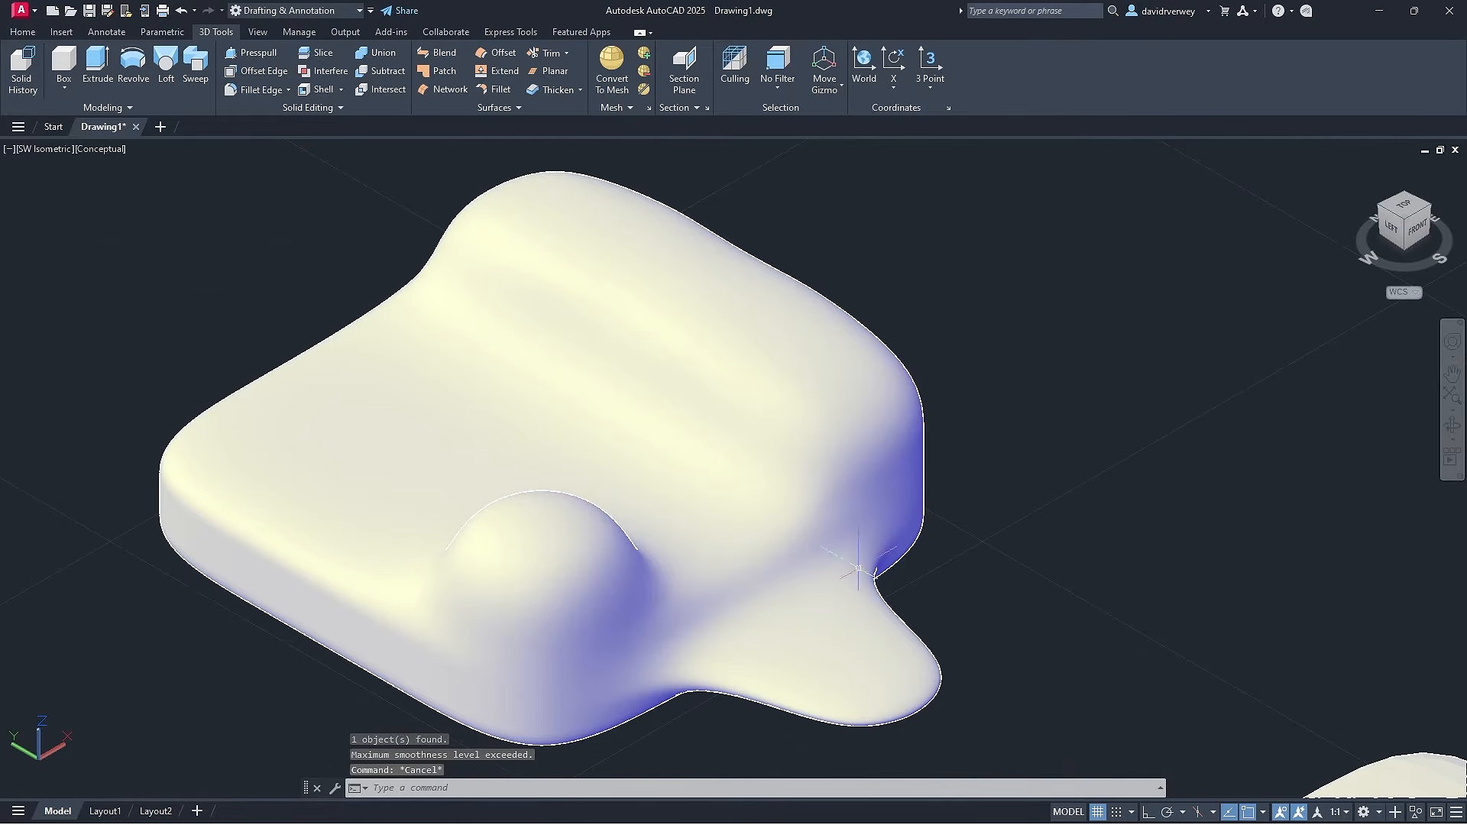
Extrude the inner side face at the far left end of the smoothed raised ridge outward over the flat area, with a freely picked height.
{"action": "middle_click_drag", "start_coordinate": [1082, 545], "coordinate": [1139, 514]}
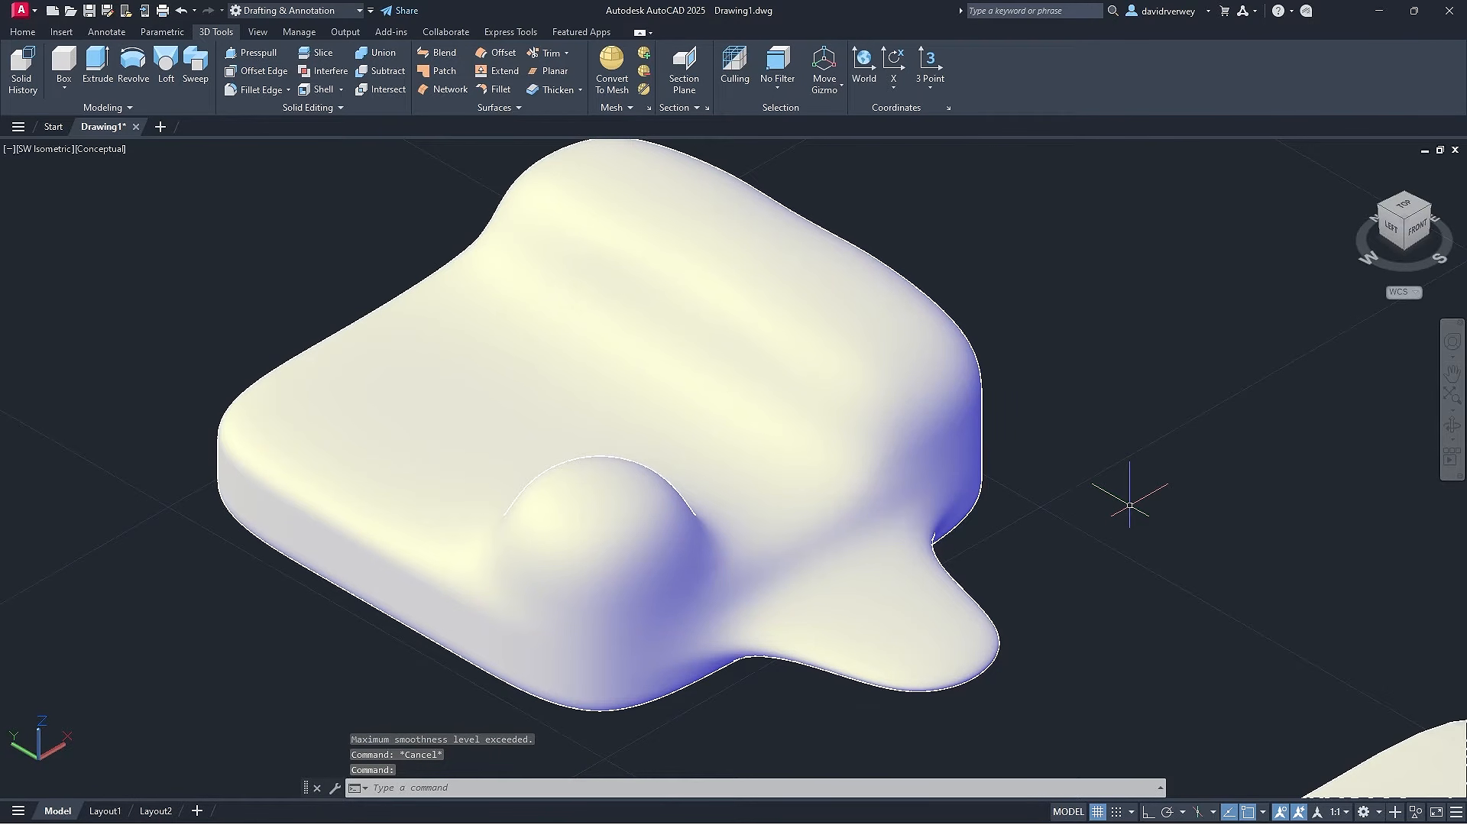
{"action": "scroll", "coordinate": [871, 457], "scroll_direction": "up", "scroll_amount": 2}
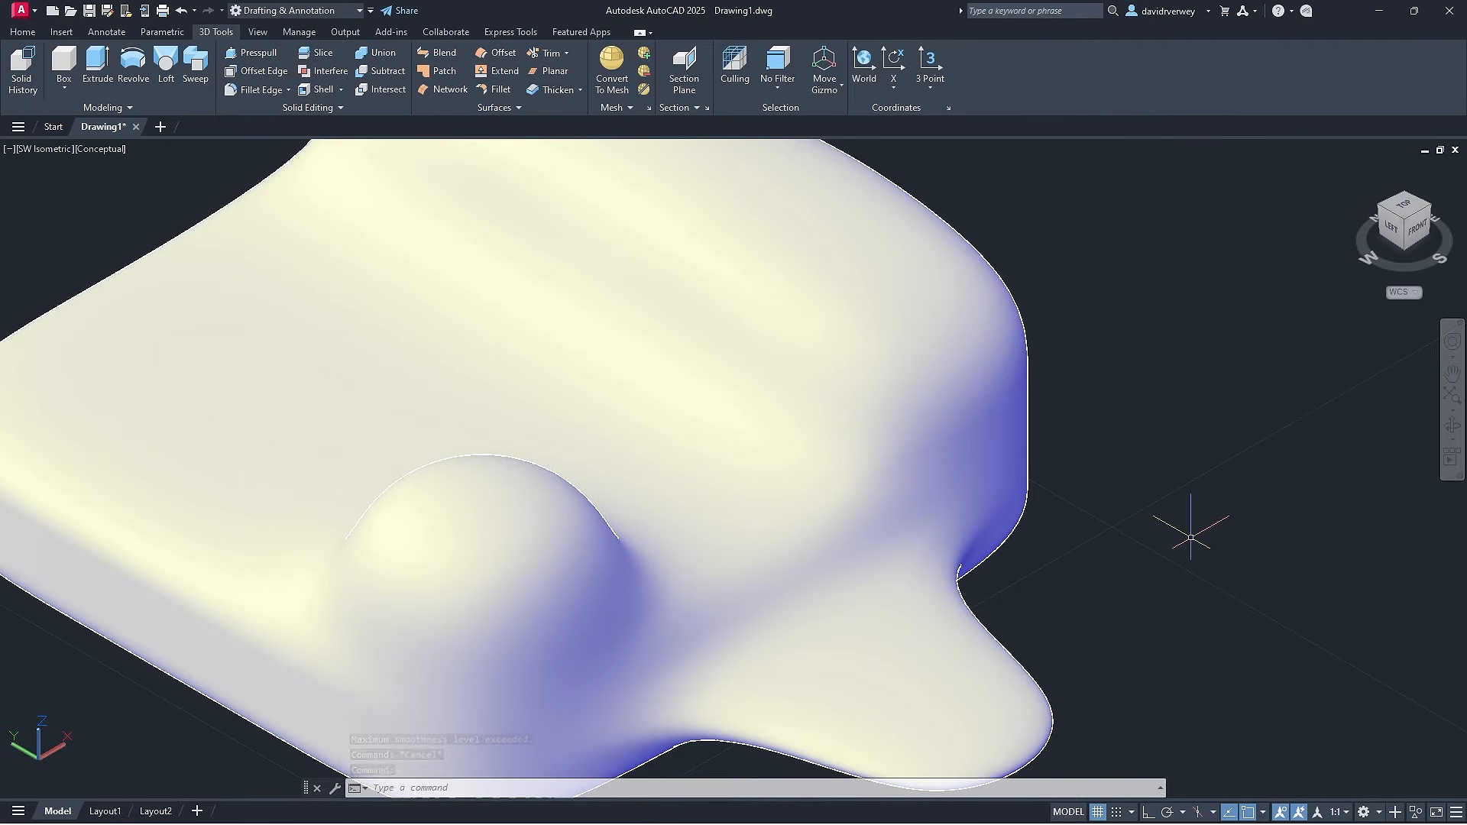
{"action": "middle_click_drag", "start_coordinate": [1136, 527], "coordinate": [1221, 498]}
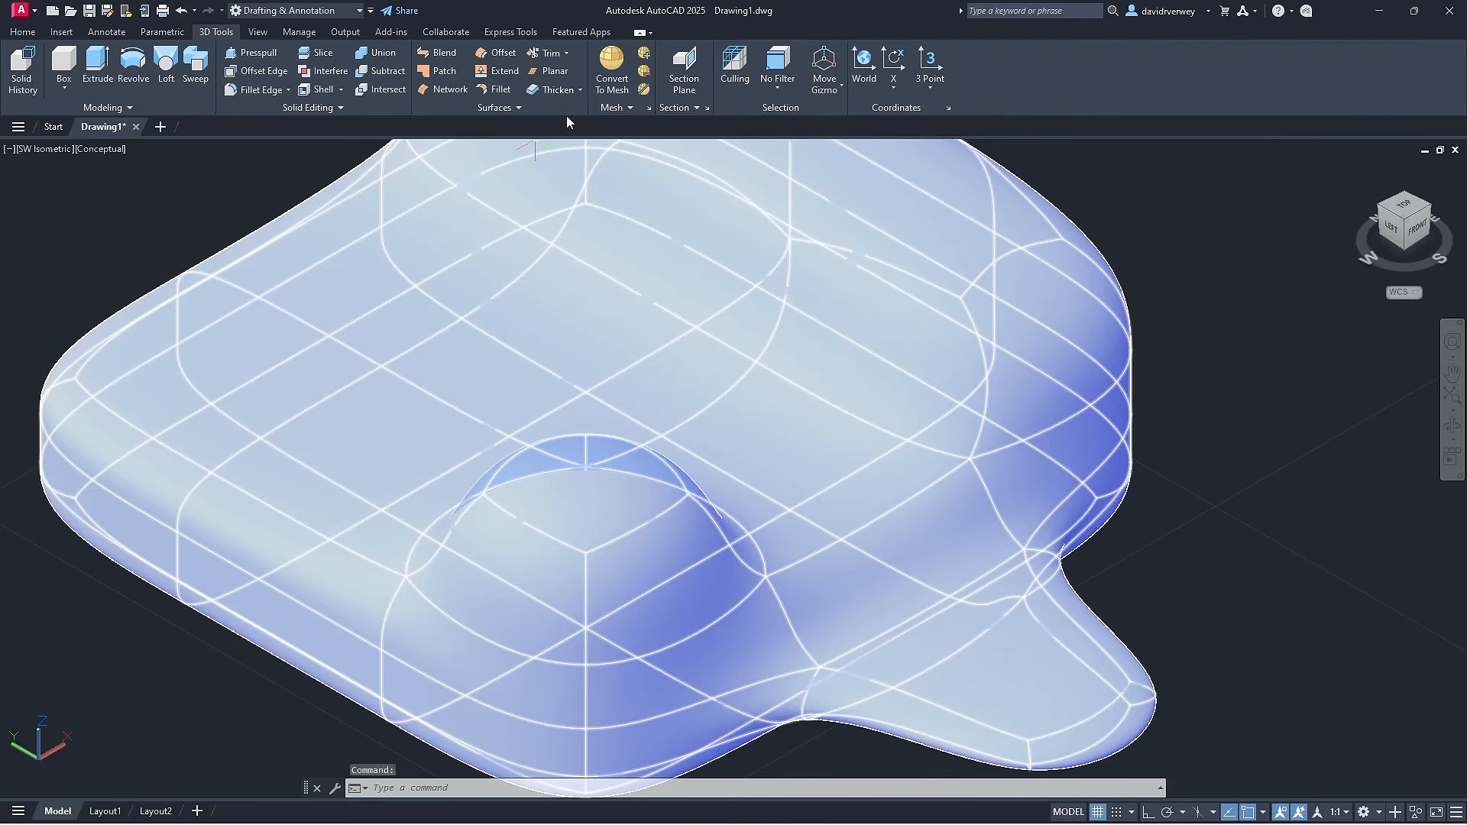
{"action": "left_click", "coordinate": [630, 107]}
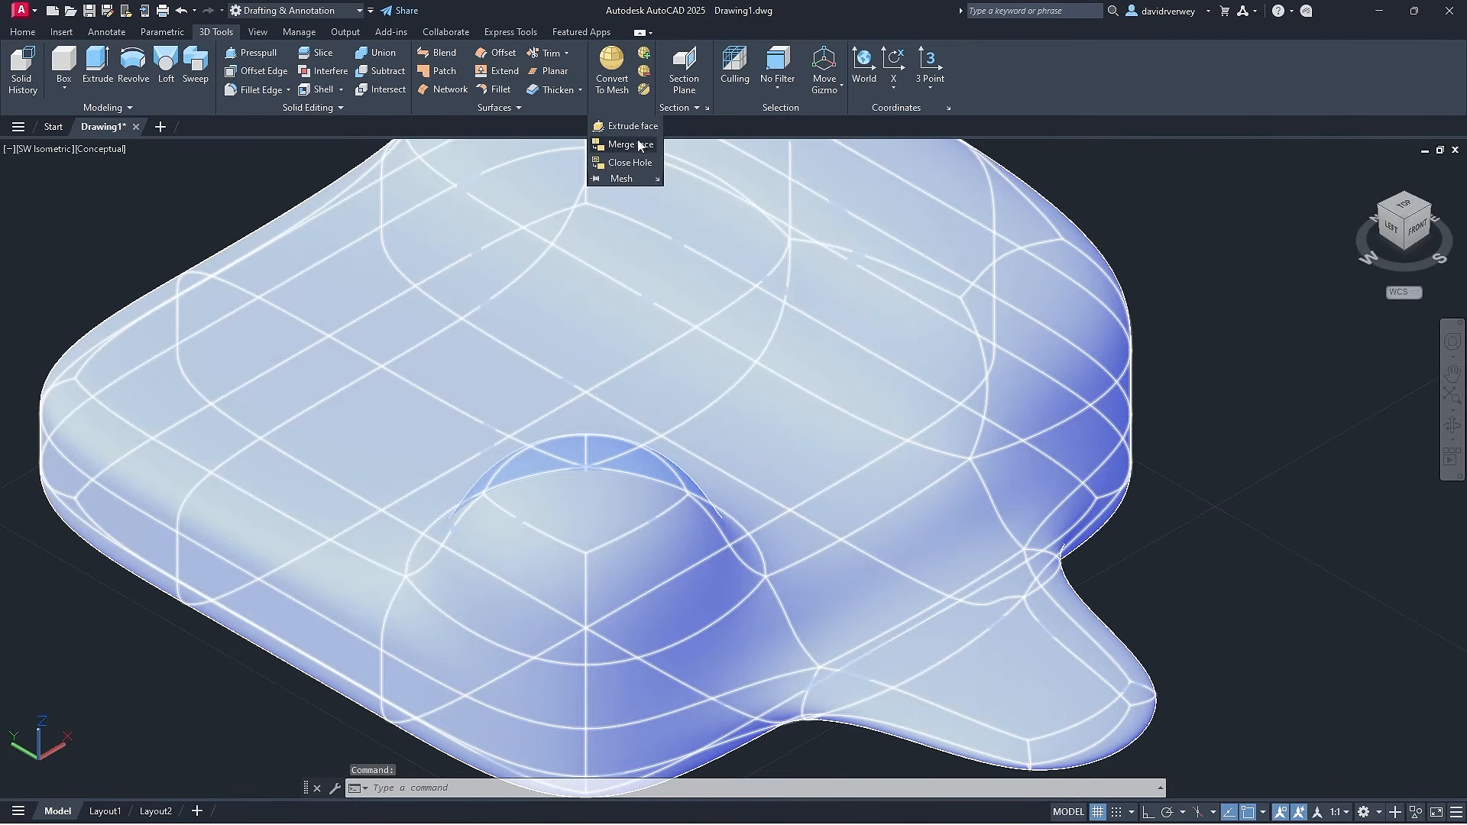
{"action": "left_click", "coordinate": [631, 126]}
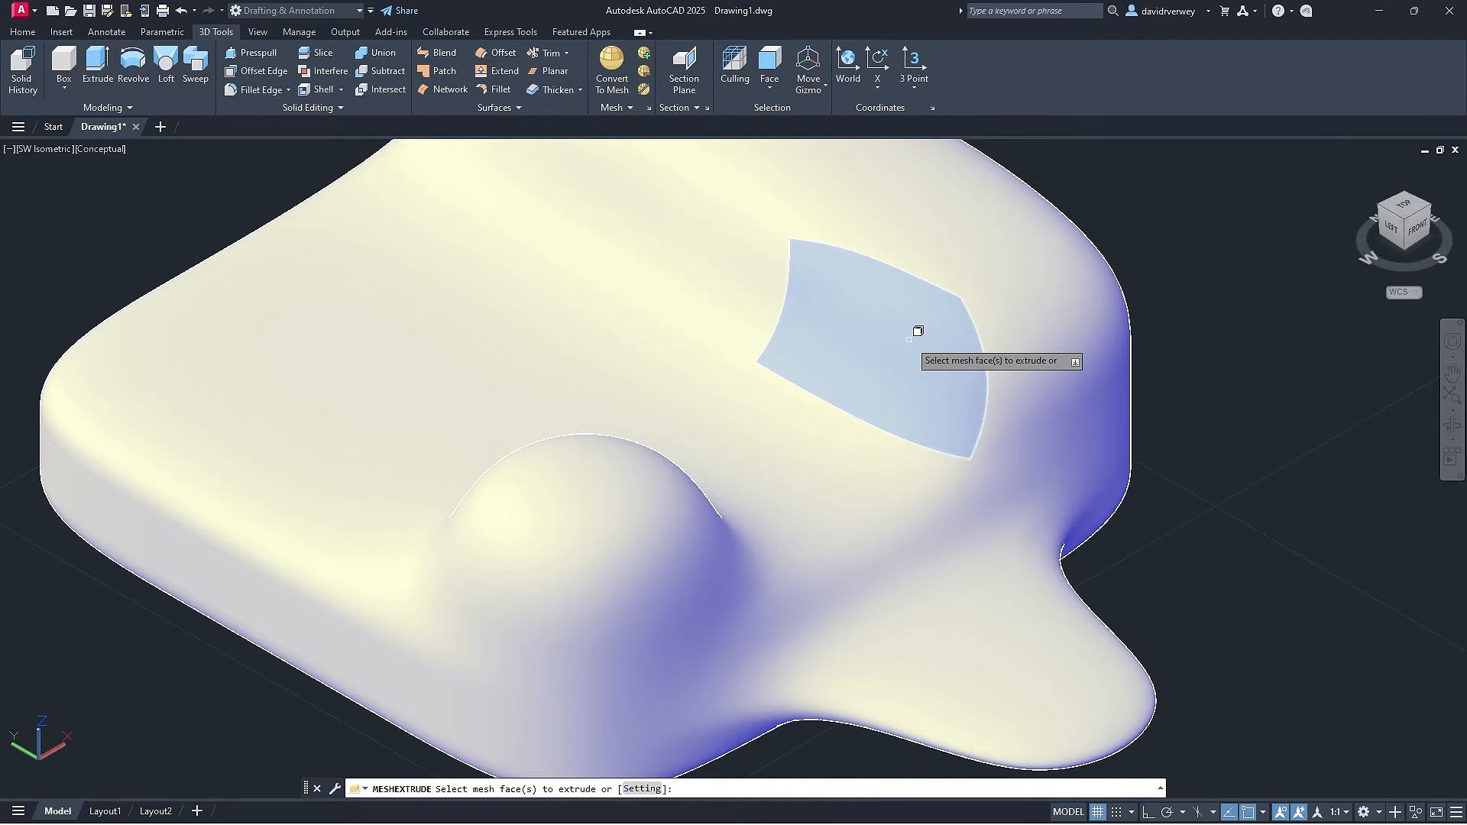
{"action": "middle_click_drag", "start_coordinate": [825, 335], "coordinate": [729, 436]}
{"action": "left_click", "coordinate": [439, 270]}
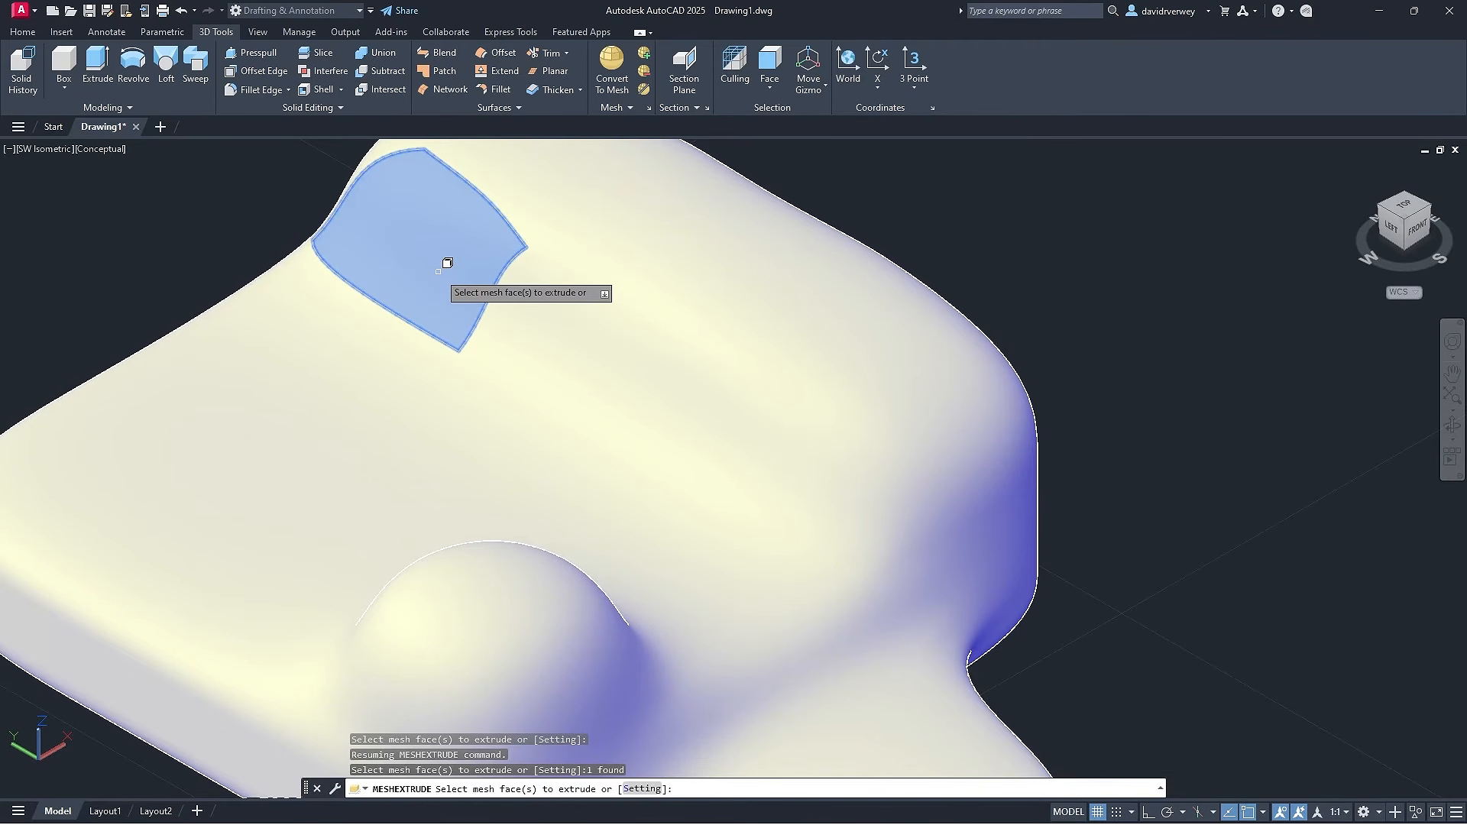
{"action": "key", "text": "Return"}
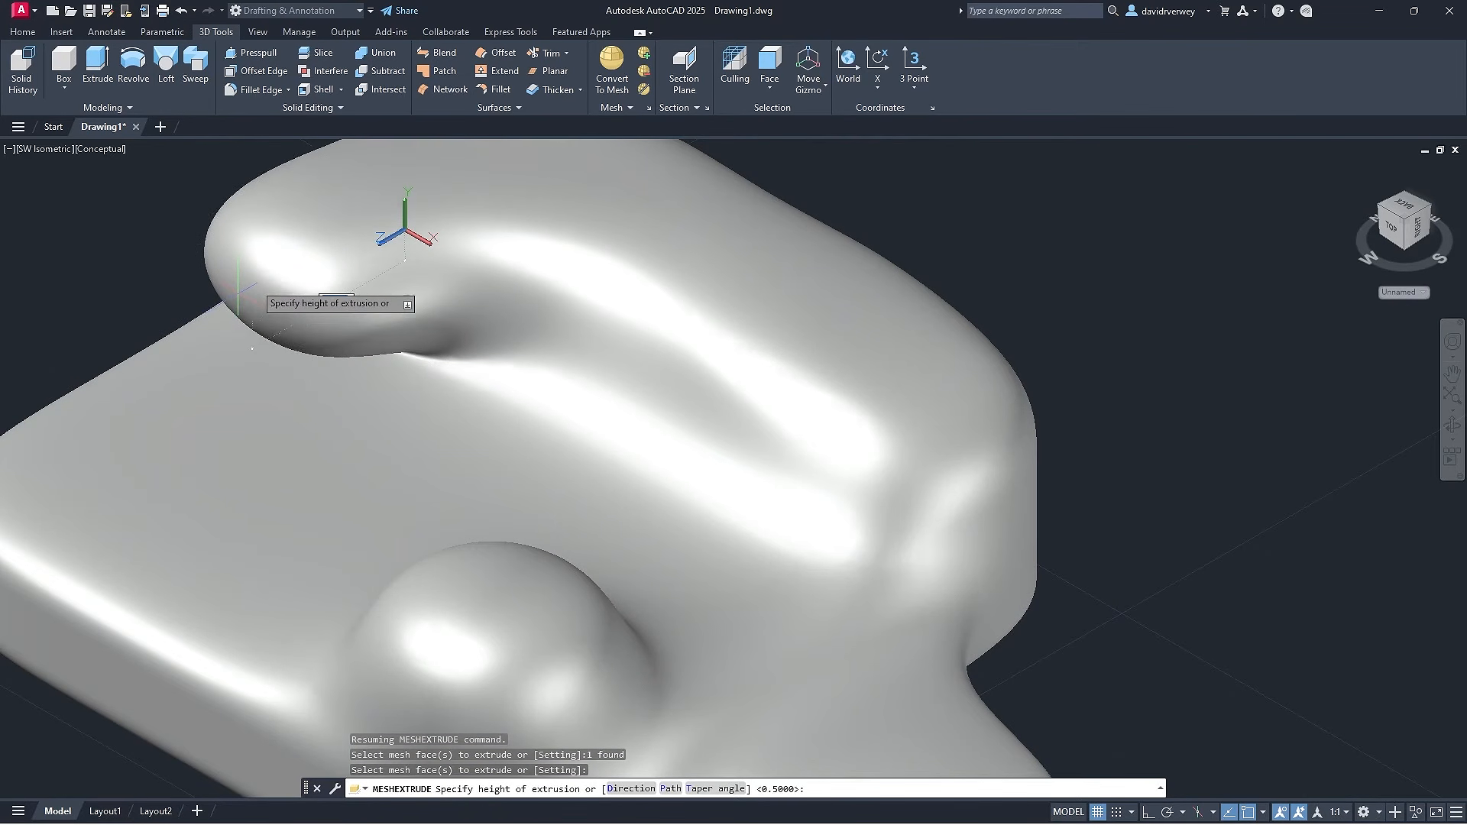
{"action": "left_click", "coordinate": [187, 306]}
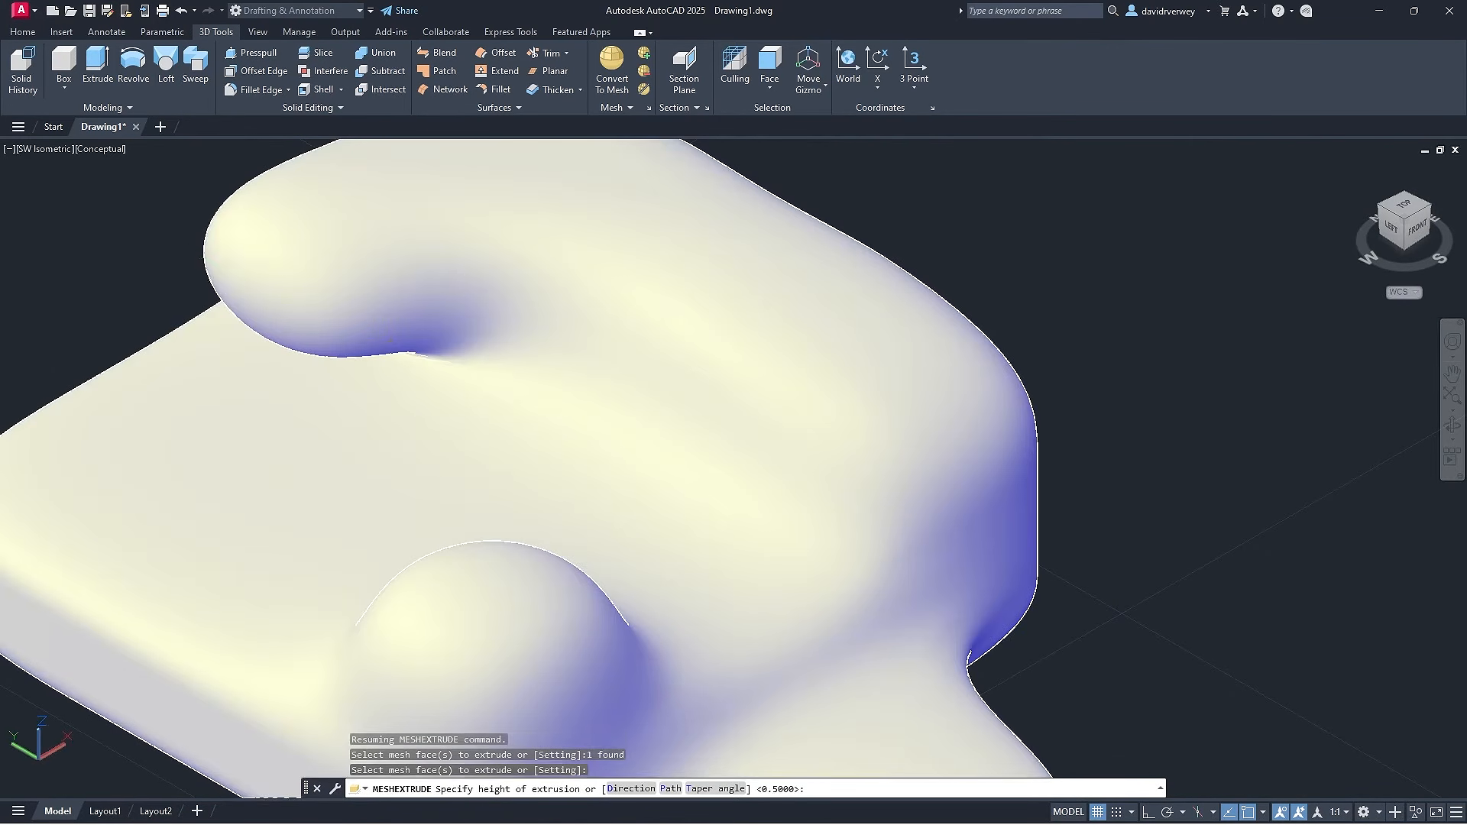
Inspect the smoothed mesh with its new extrusion from the NW Isometric view.
{"action": "middle_click_drag", "start_coordinate": [469, 361], "coordinate": [645, 448]}
{"action": "middle_click_drag", "start_coordinate": [798, 439], "coordinate": [840, 398]}
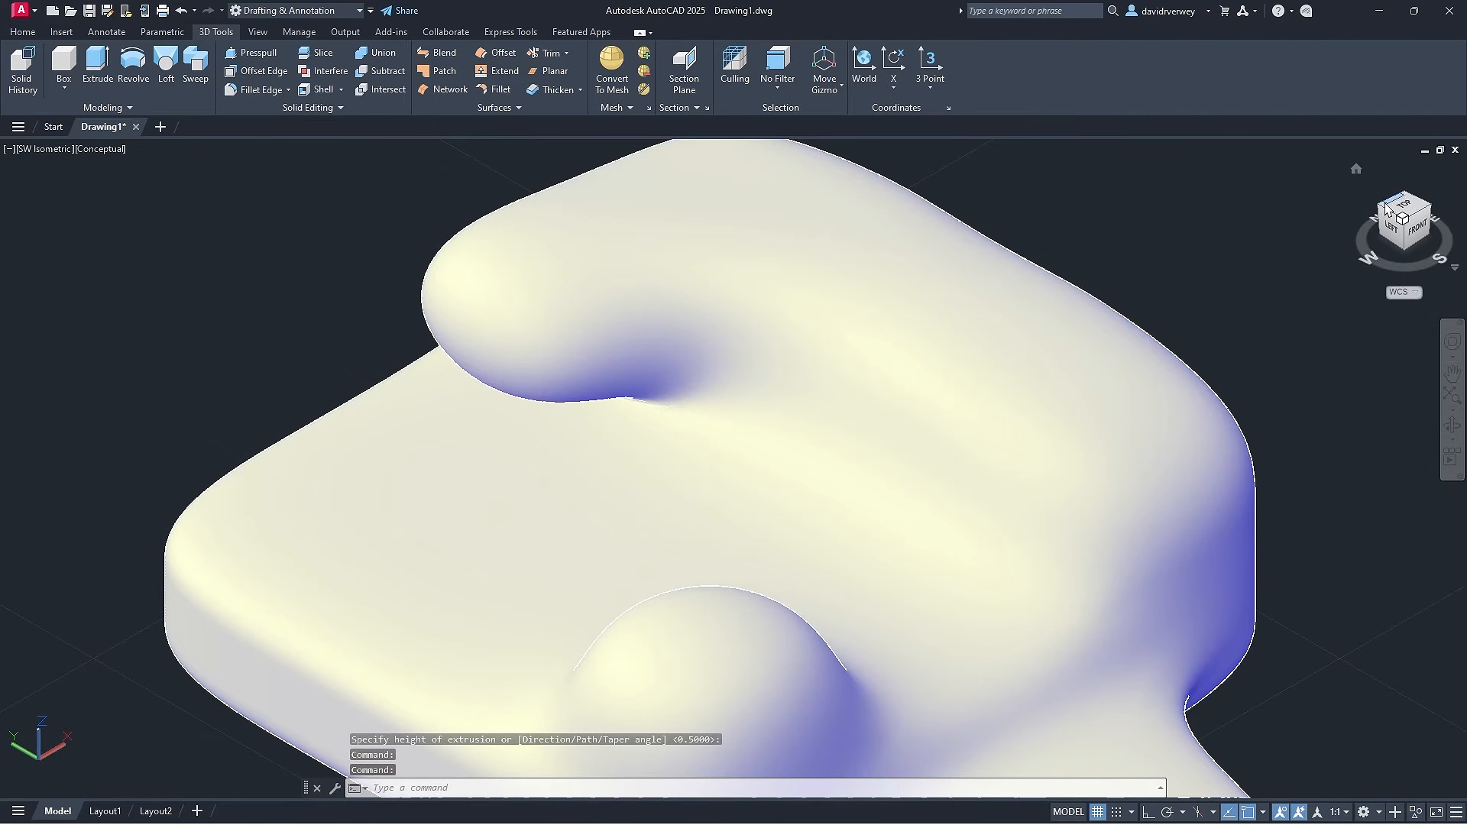
{"action": "left_click", "coordinate": [1385, 208]}
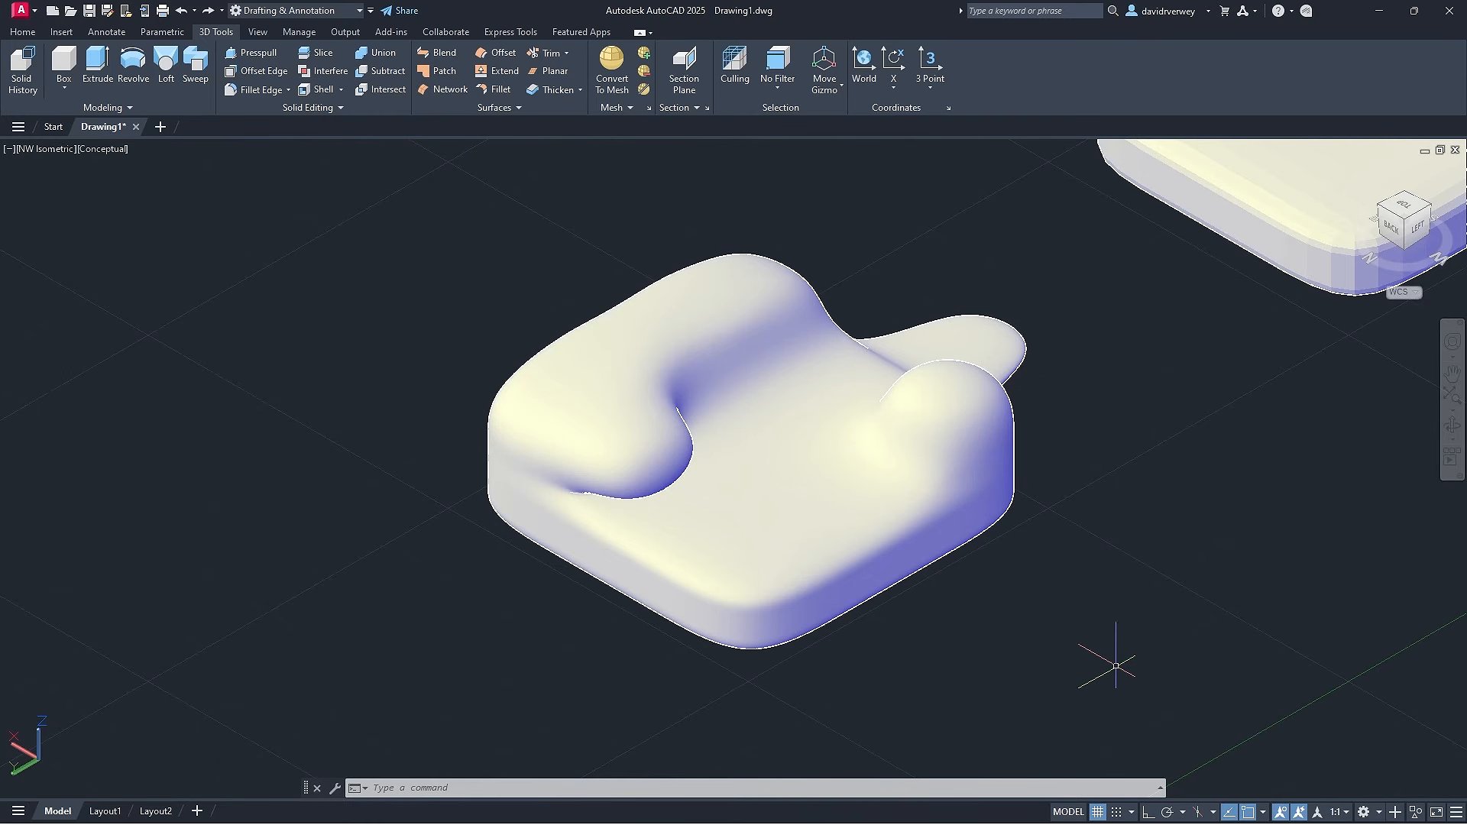
{"action": "middle_click_drag", "start_coordinate": [1132, 612], "coordinate": [1035, 644]}
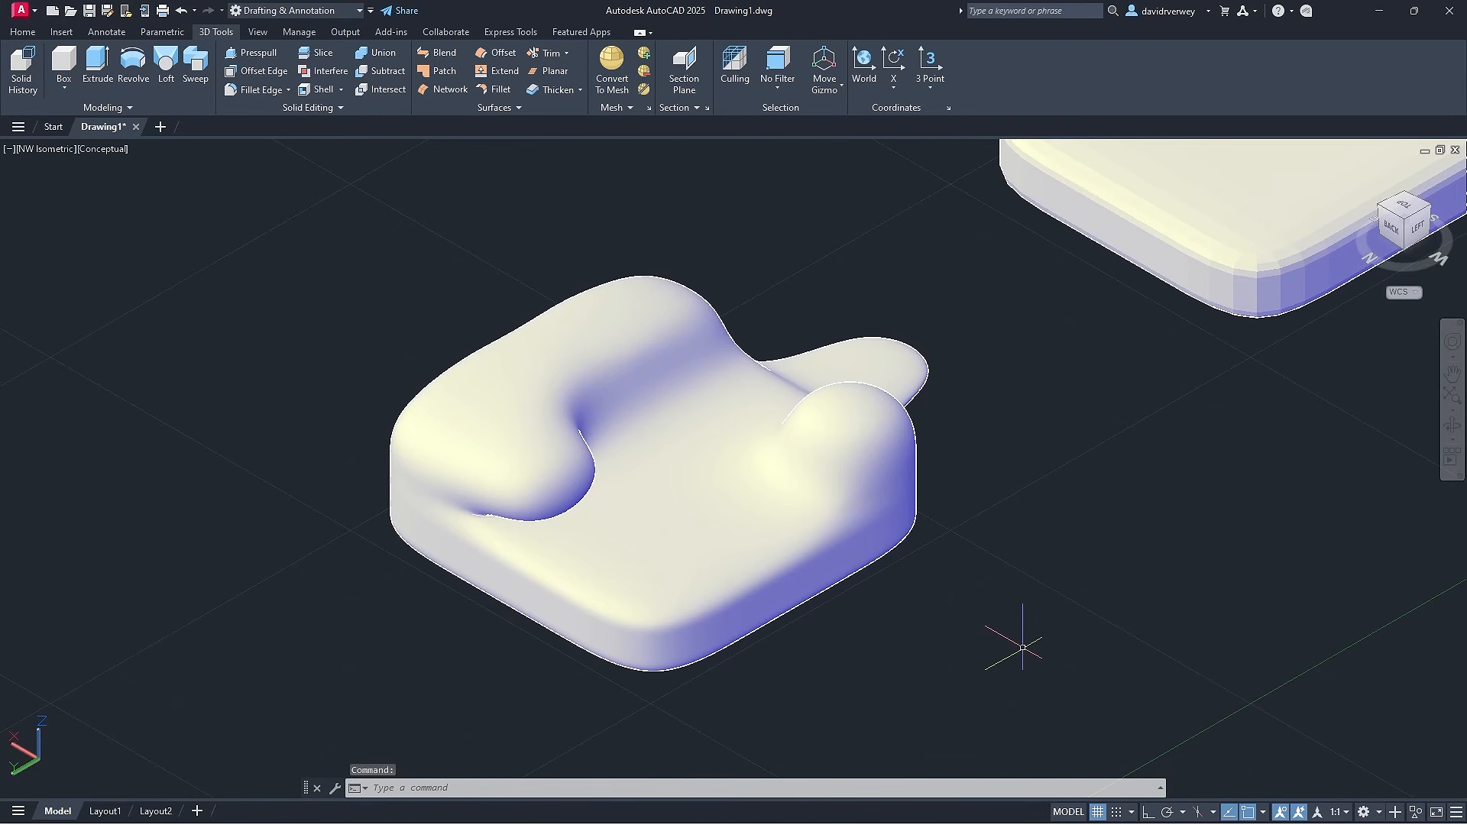